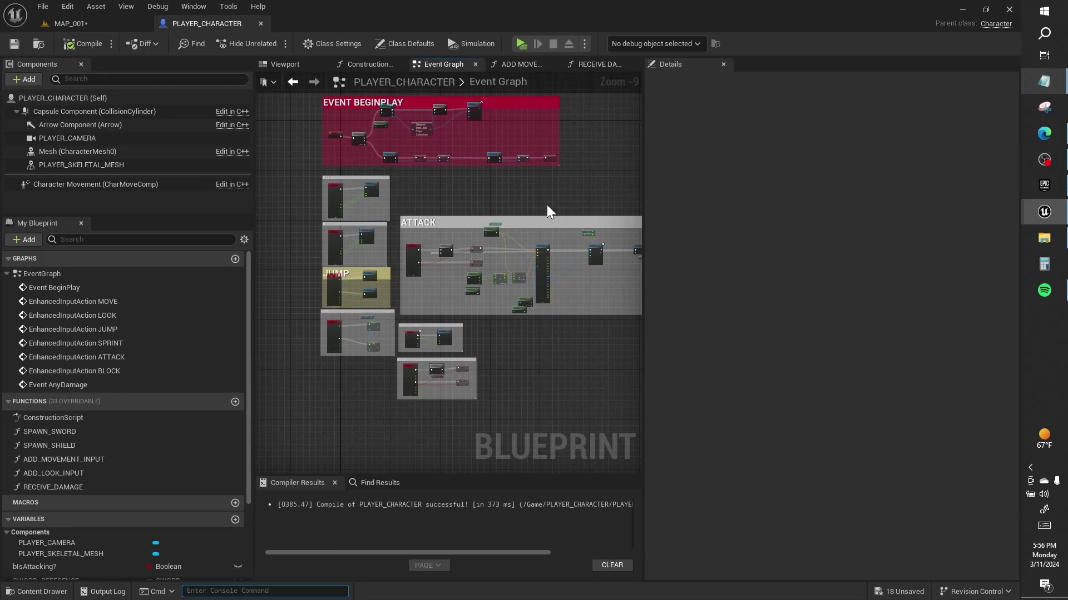
- Add a Return Node to the RECEIVE_DAMAGE function graph
{"action": "left_click", "coordinate": [546, 205]}
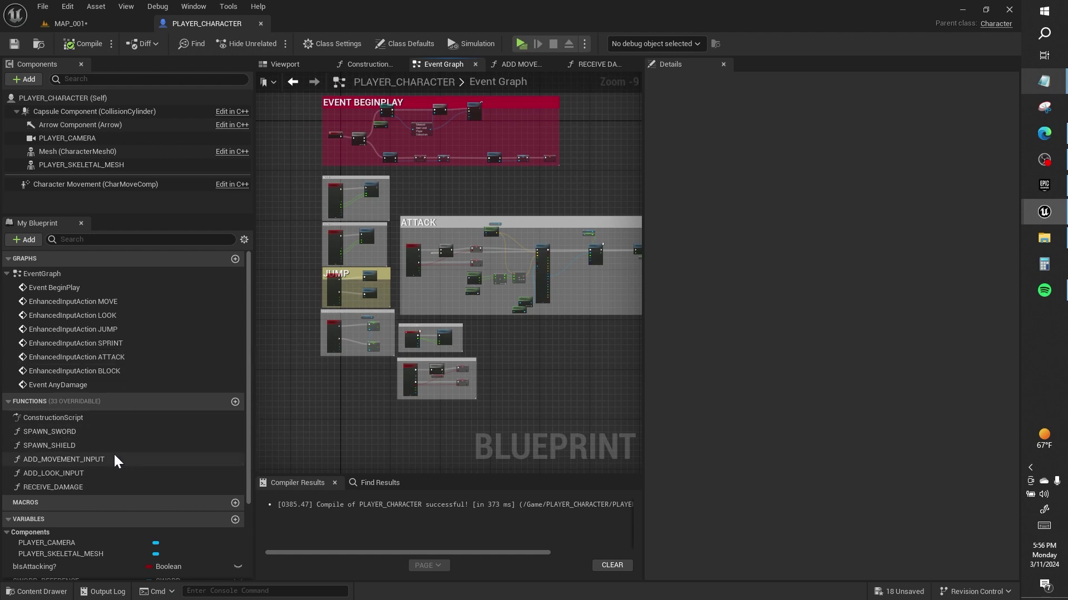
{"action": "left_click", "coordinate": [108, 488]}
{"action": "double_click", "coordinate": [108, 487]}
{"action": "scroll", "coordinate": [457, 229], "scroll_direction": "up", "scroll_amount": 2}
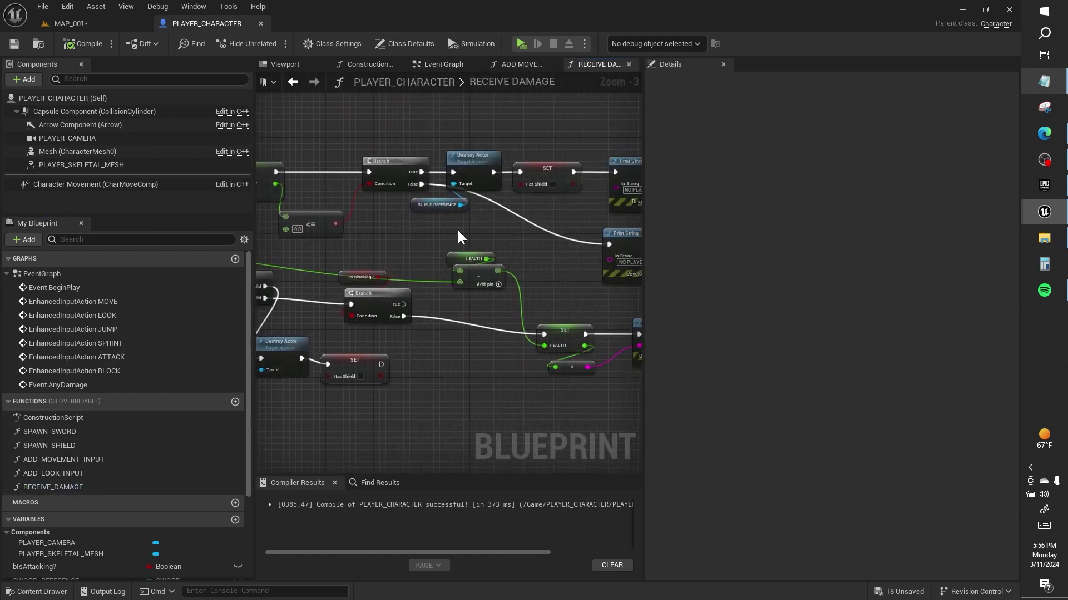
{"action": "right_click", "coordinate": [560, 224]}
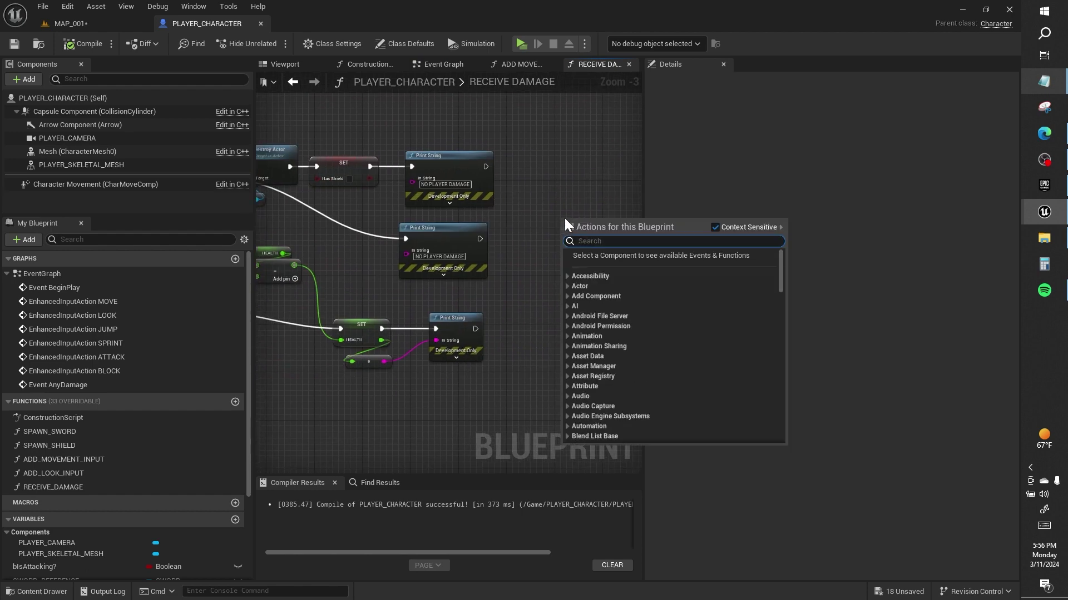
{"action": "type", "text": "ADD RETURN"}
{"action": "key", "text": "Down"}
{"action": "key", "text": "Return"}
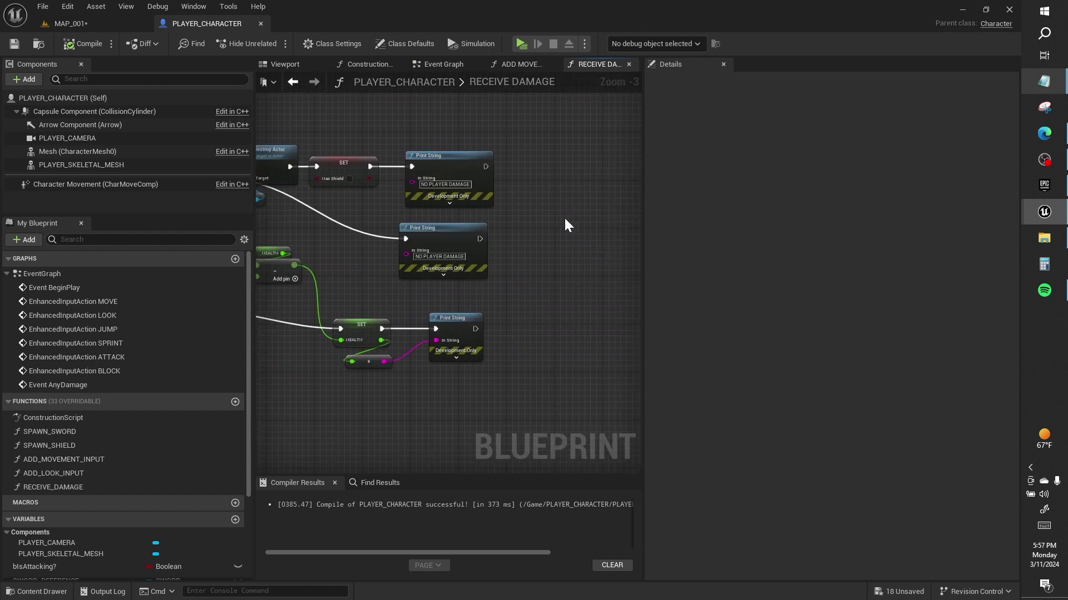
- Wire all three Print String execs and HEALTH into the Return Node, then compile
{"action": "left_click_drag", "start_coordinate": [569, 229], "coordinate": [487, 168]}
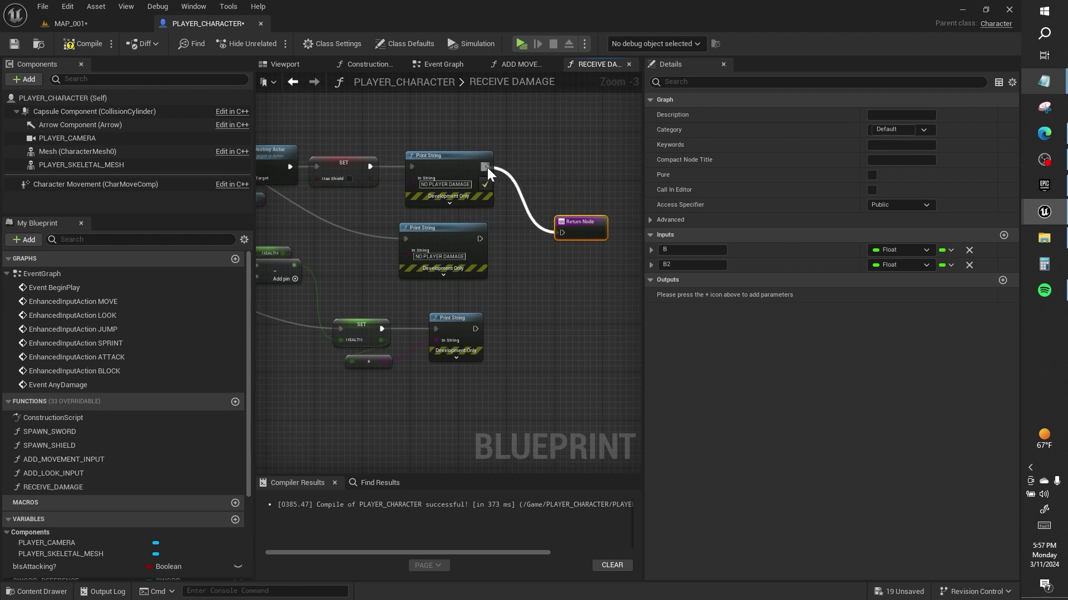
{"action": "mouse_move", "coordinate": [479, 239]}
{"action": "left_mouse_down"}
{"action": "mouse_move", "coordinate": [553, 227]}
{"action": "mouse_move", "coordinate": [561, 237]}
{"action": "left_mouse_up"}
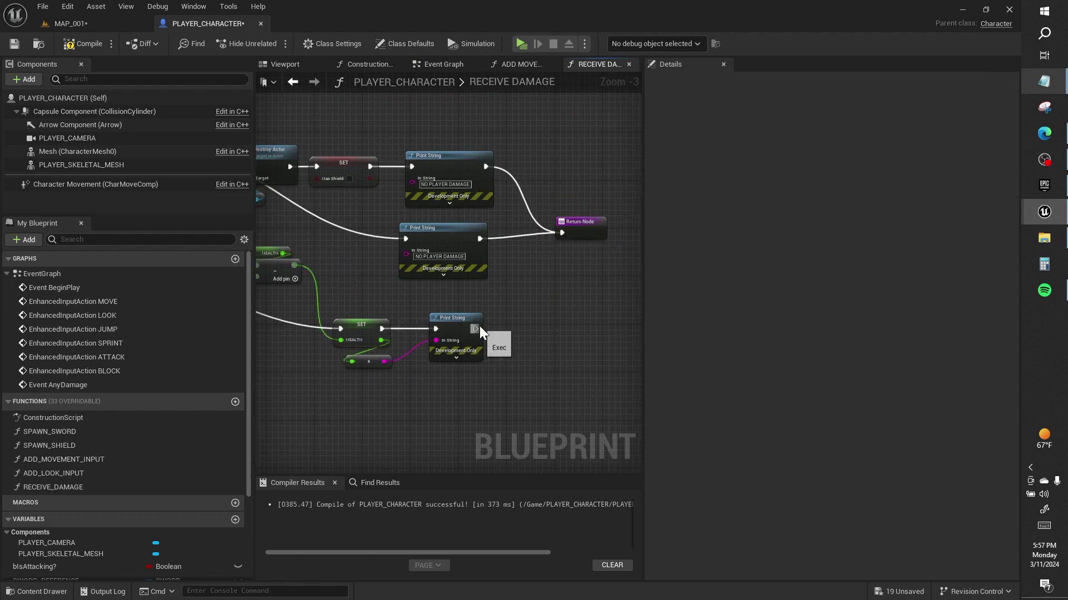
{"action": "left_click_drag", "start_coordinate": [475, 329], "coordinate": [566, 232]}
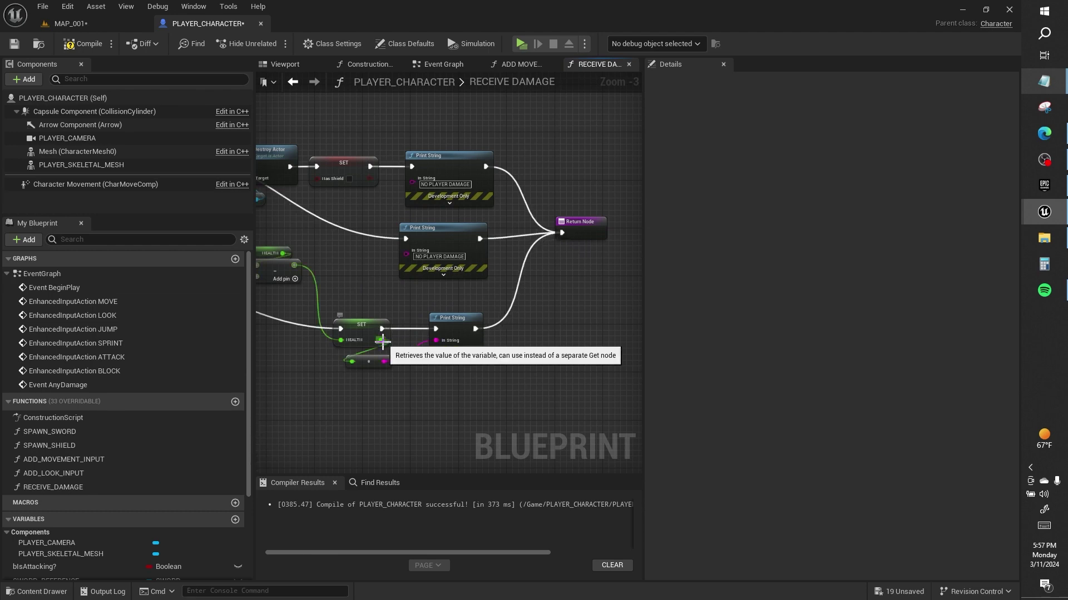
{"action": "left_click_drag", "start_coordinate": [381, 340], "coordinate": [583, 235]}
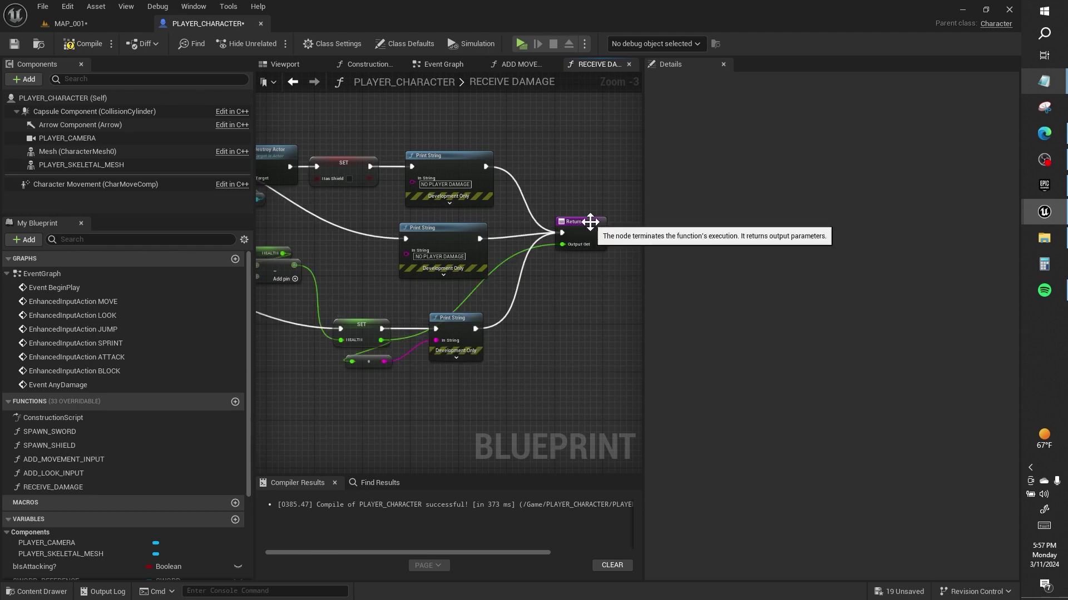
{"action": "left_click", "coordinate": [584, 234]}
{"action": "left_click", "coordinate": [83, 44]}
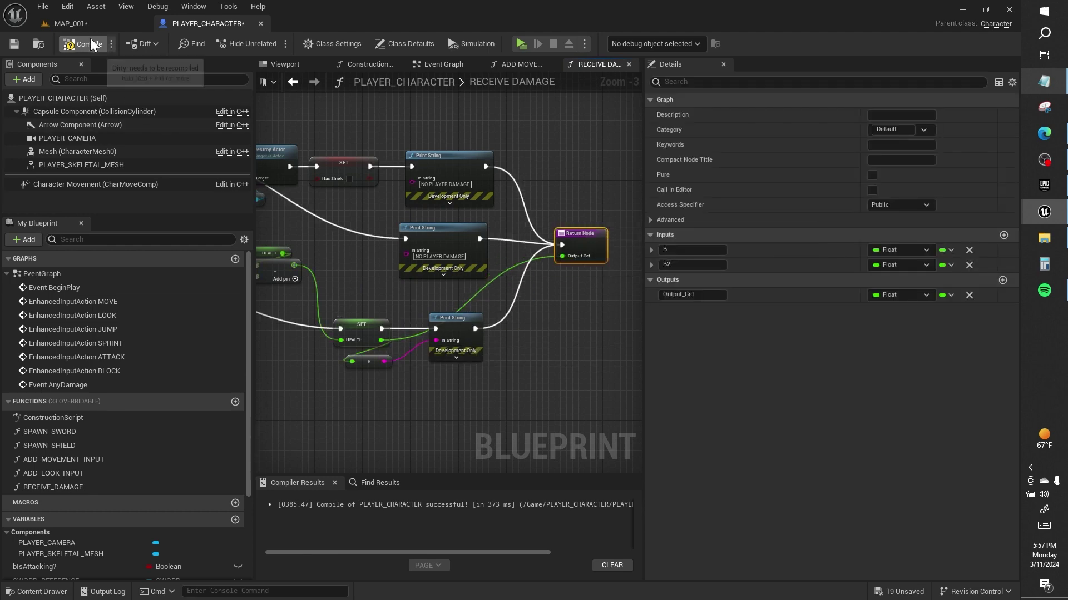
{"action": "left_click", "coordinate": [439, 64]}
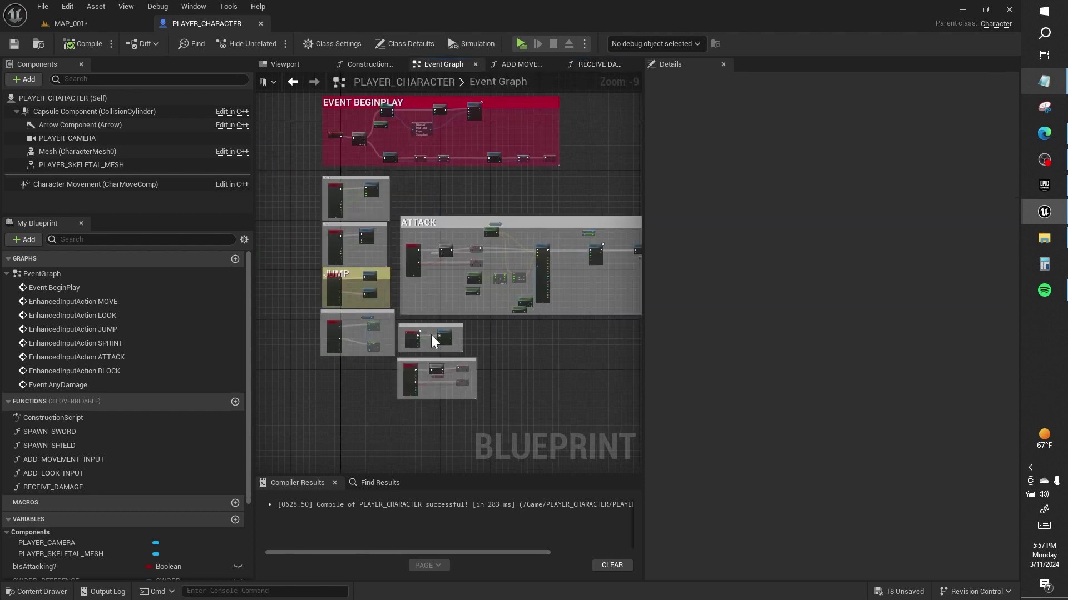
- Set the EVENT ANYDAMAGE comment's font size to 72
{"action": "scroll", "coordinate": [433, 335], "scroll_direction": "up", "scroll_amount": 4}
{"action": "scroll", "coordinate": [433, 334], "scroll_direction": "up", "scroll_amount": 3}
{"action": "left_click", "coordinate": [438, 309]}
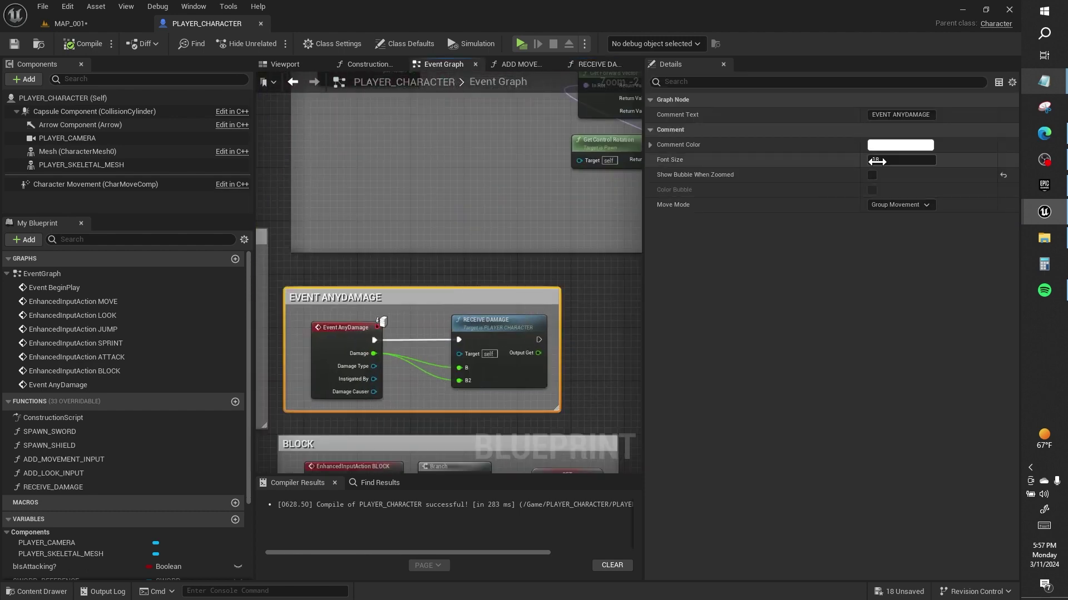
{"action": "left_click", "coordinate": [876, 162]}
{"action": "type", "text": "72"}
{"action": "key", "text": "Return"}
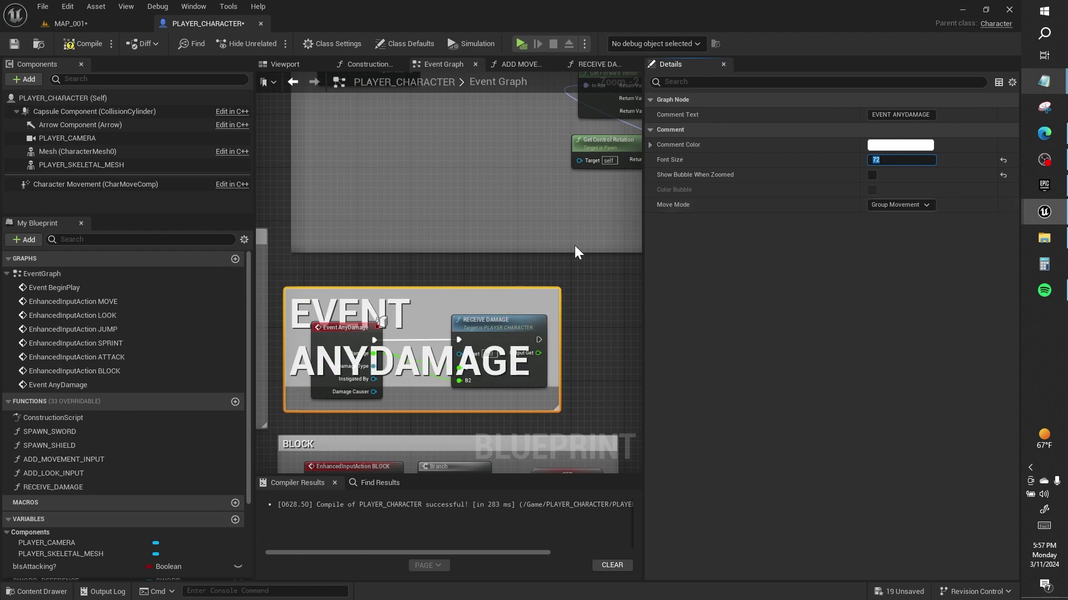
- Raise the comment's top edge and move the comment box down and left around its nodes
{"action": "left_click_drag", "start_coordinate": [523, 288], "coordinate": [528, 231]}
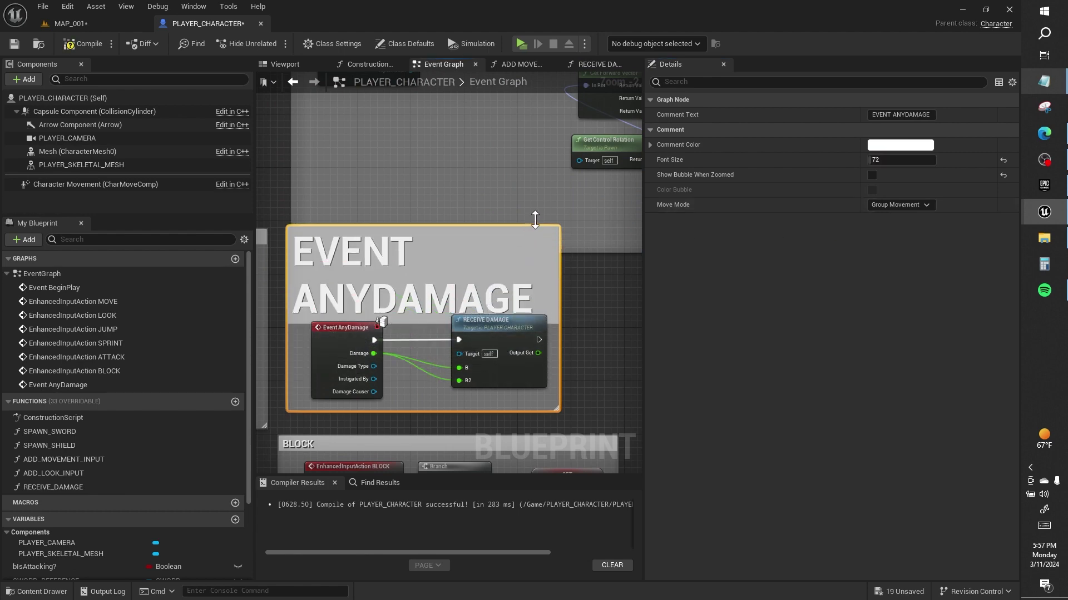
{"action": "right_click_drag", "start_coordinate": [528, 230], "coordinate": [536, 317]}
{"action": "scroll", "coordinate": [608, 239], "scroll_direction": "down", "scroll_amount": 2}
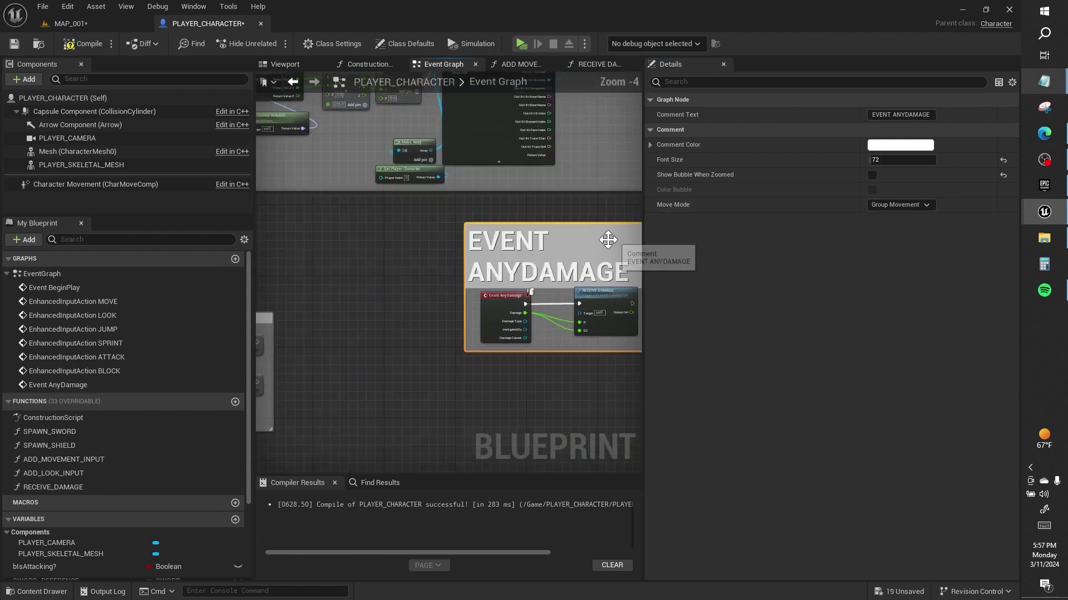
{"action": "right_click_drag", "start_coordinate": [608, 239], "coordinate": [512, 286]}
{"action": "left_click_drag", "start_coordinate": [511, 287], "coordinate": [440, 317]}
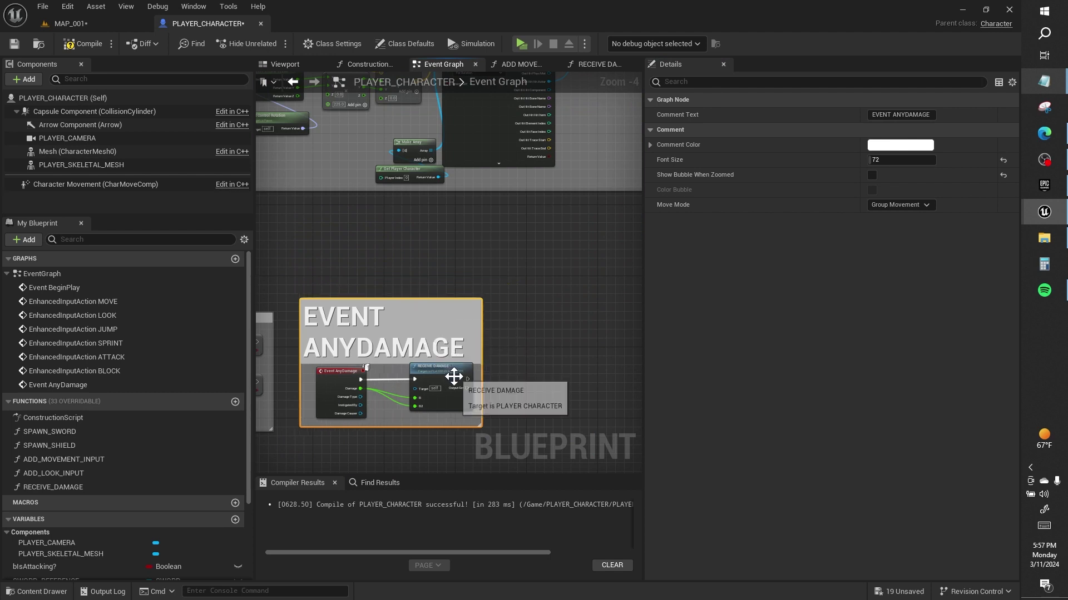
{"action": "scroll", "coordinate": [460, 378], "scroll_direction": "up", "scroll_amount": 2}
{"action": "right_click_drag", "start_coordinate": [476, 388], "coordinate": [415, 321]}
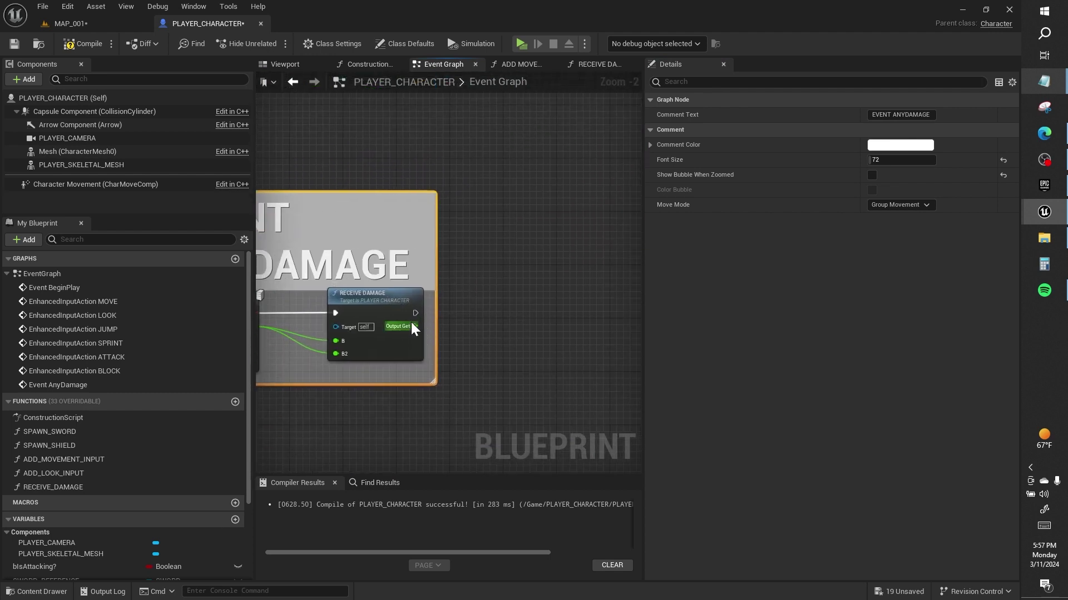
{"action": "left_click_drag", "start_coordinate": [415, 326], "coordinate": [481, 337]}
- Feed Output Get into a <= node and drive a new Branch from it after RECEIVE DAMAGE
{"action": "type", "text": "<"}
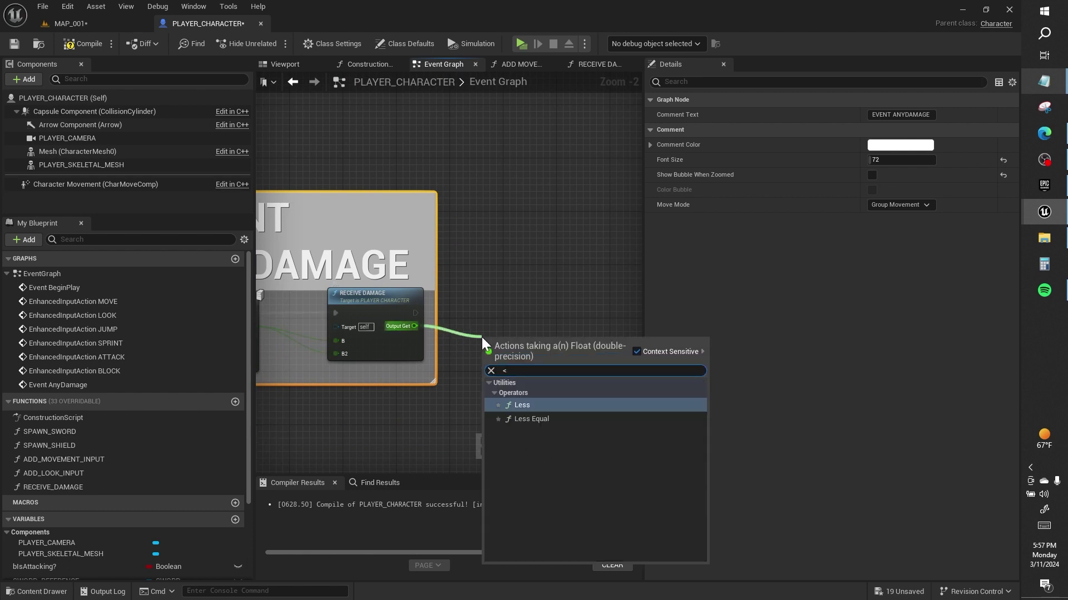
{"action": "type", "text": "="}
{"action": "key", "text": "Return"}
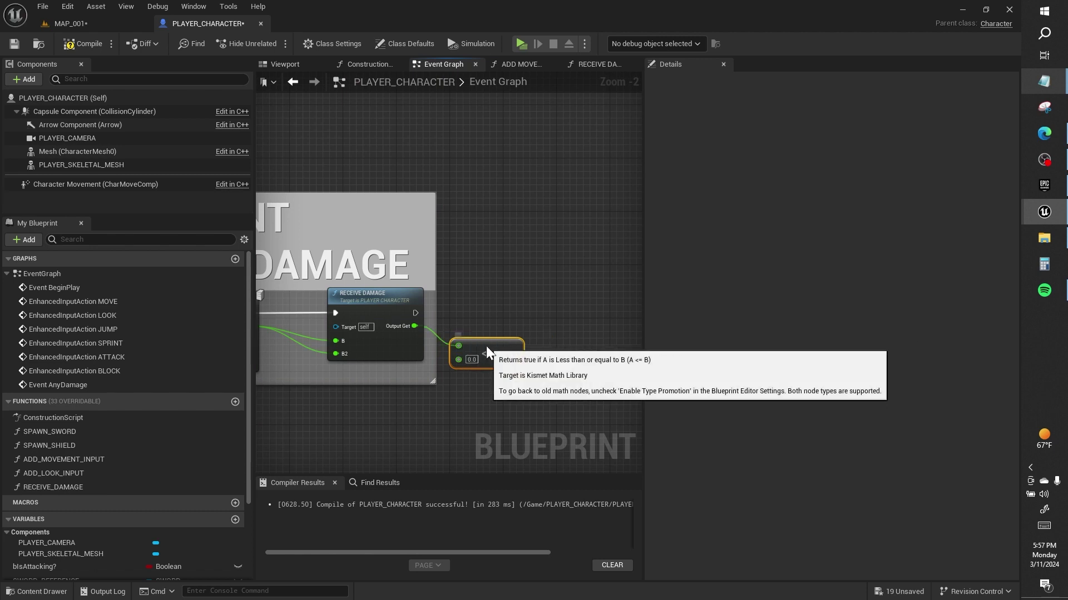
{"action": "right_click", "coordinate": [528, 309]}
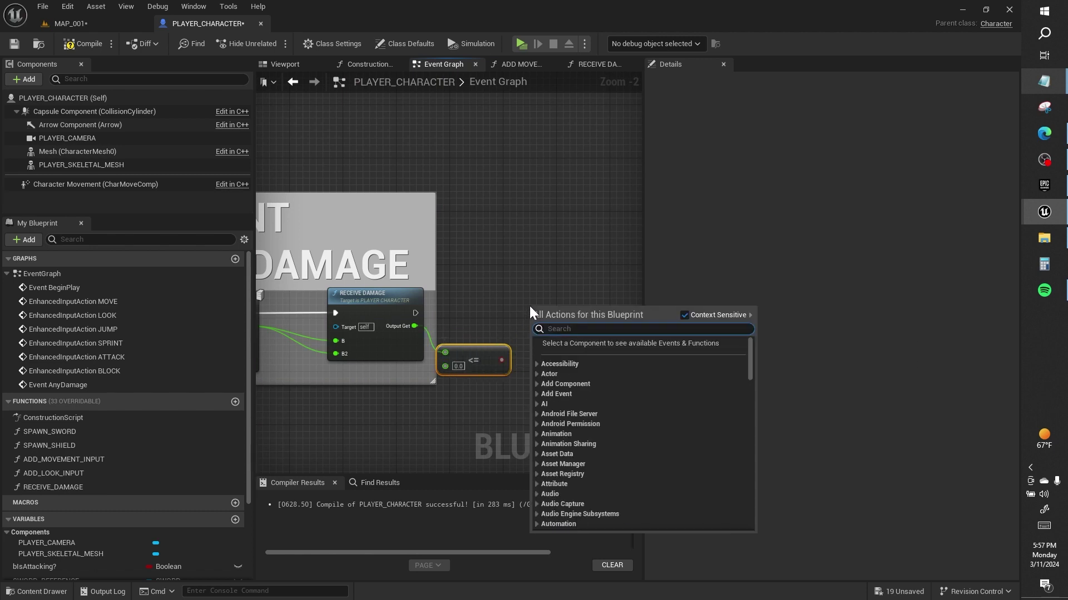
{"action": "type", "text": "BRAN"}
{"action": "key", "text": "Return"}
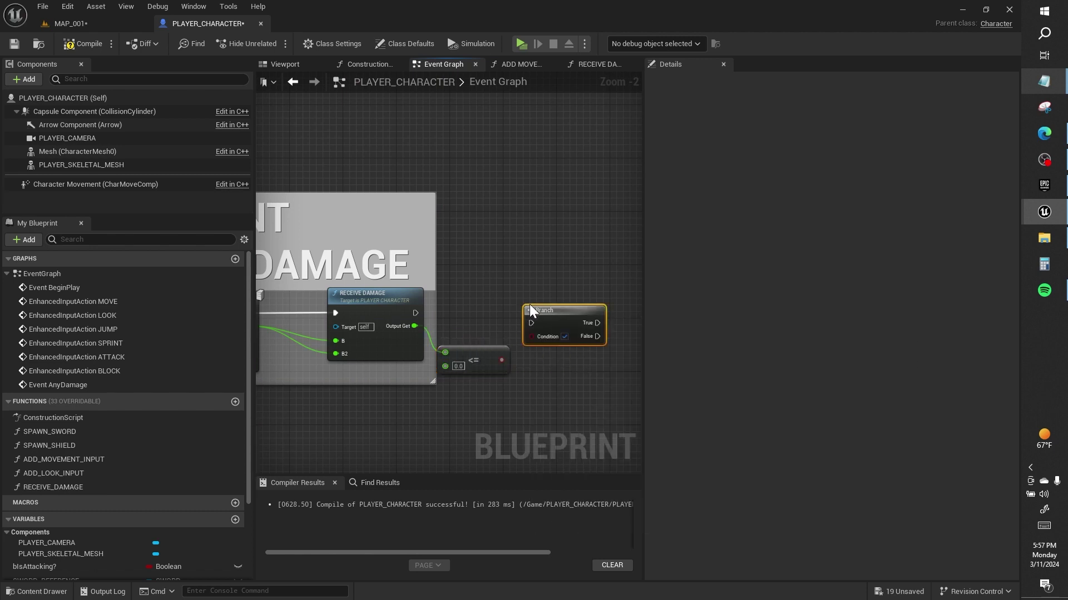
{"action": "mouse_move", "coordinate": [500, 360]}
{"action": "left_mouse_down"}
{"action": "mouse_move", "coordinate": [532, 336]}
{"action": "mouse_move", "coordinate": [420, 318]}
{"action": "left_mouse_up"}
{"action": "left_click_drag", "start_coordinate": [553, 306], "coordinate": [547, 300]}
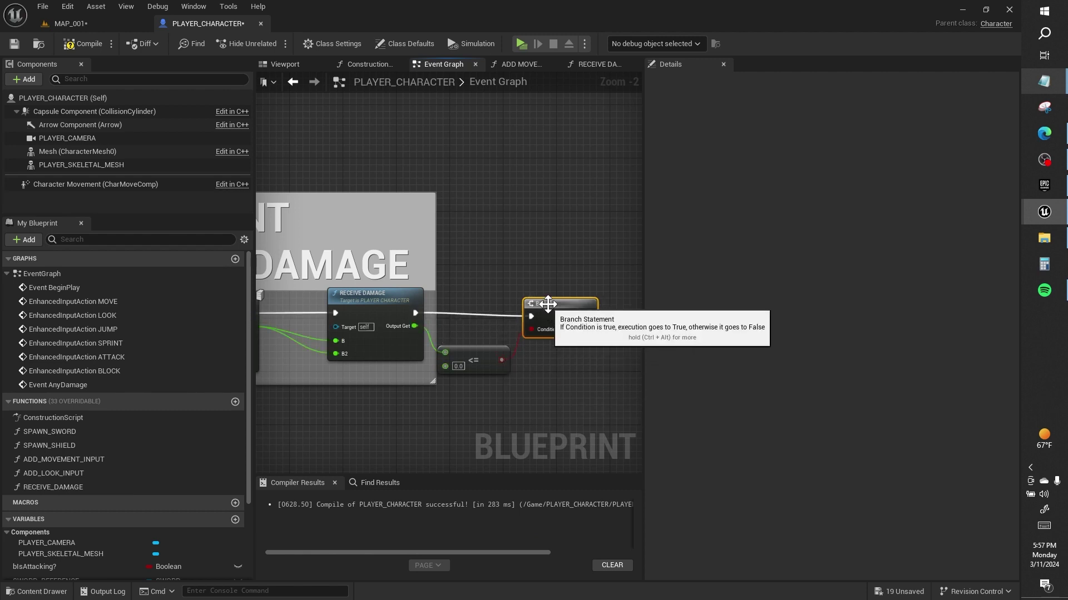
- Create a new Boolean variable named bIsDead?
{"action": "scroll", "coordinate": [67, 481], "scroll_direction": "down", "scroll_amount": 4}
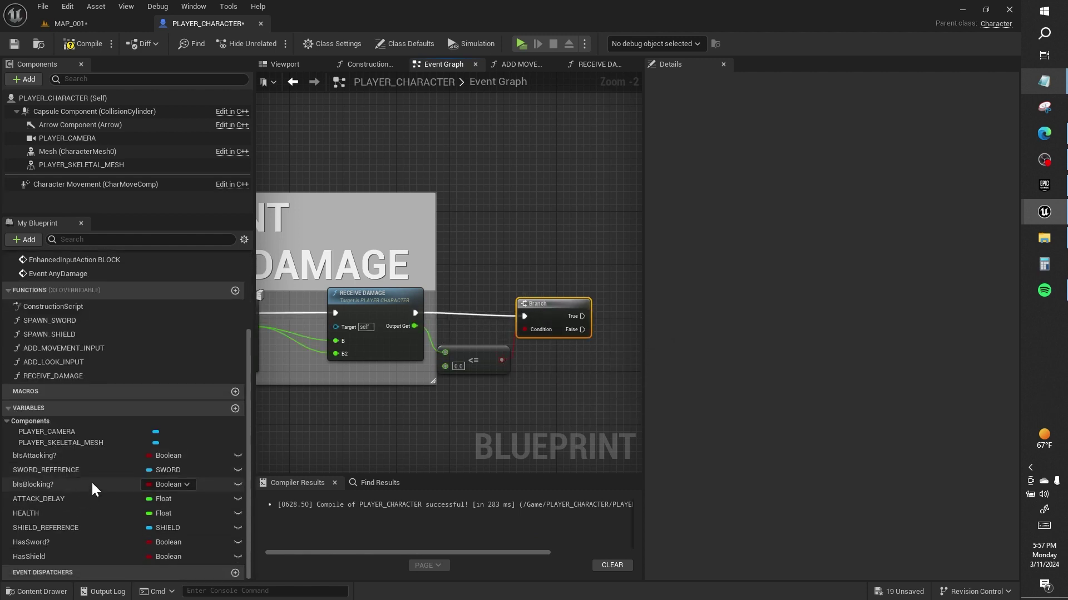
{"action": "left_click", "coordinate": [232, 409]}
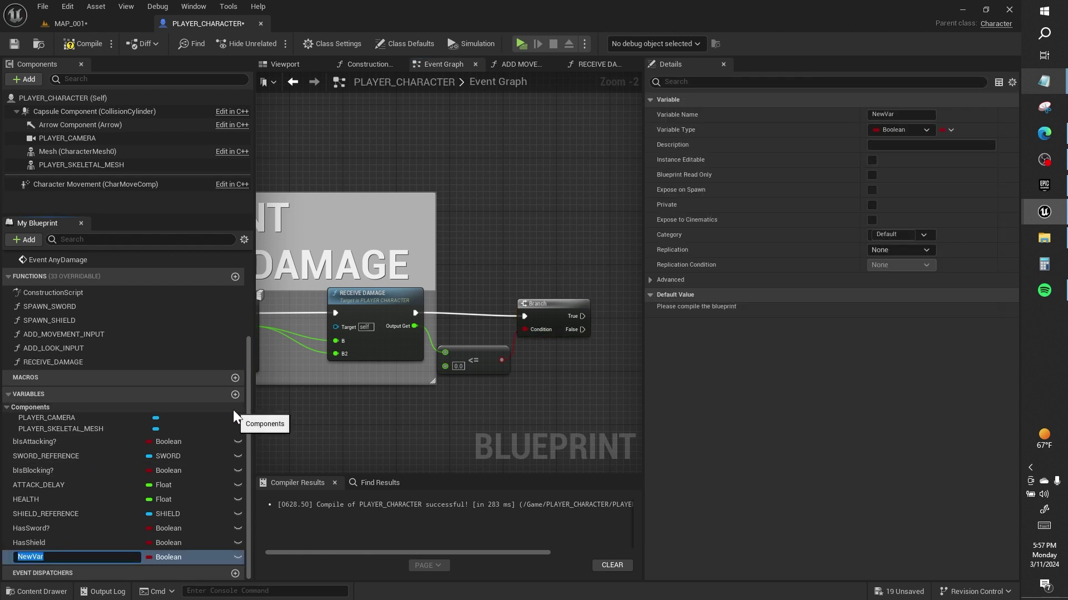
{"action": "type", "text": "B"}
{"action": "key", "text": "BackSpace"}
{"action": "type", "text": "bIsDead"}
{"action": "type", "text": "?"}
{"action": "key", "text": "Return"}
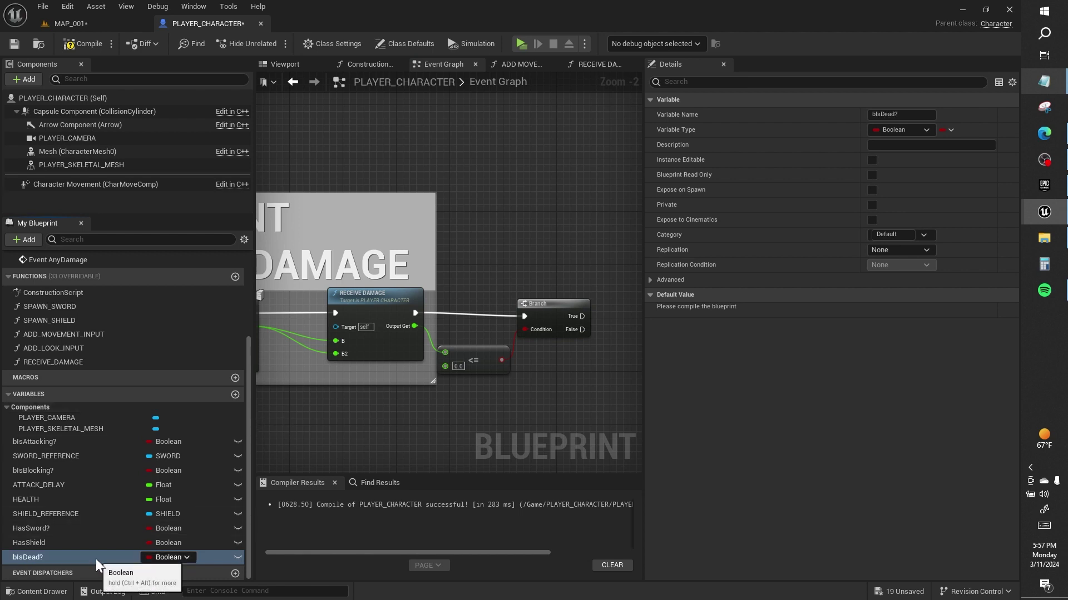
- Add two SET bIsDead? nodes: Branch True sets it checked, False sets it unchecked
{"action": "left_click_drag", "start_coordinate": [96, 559], "coordinate": [559, 232], "text": "alt"}
{"action": "right_click_drag", "start_coordinate": [474, 367], "coordinate": [355, 341]}
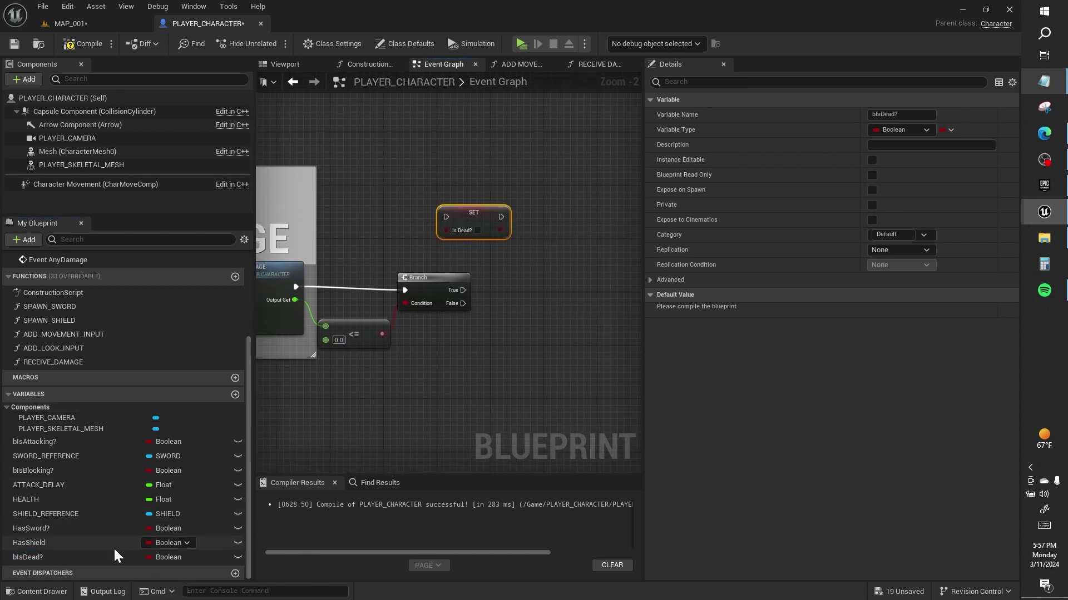
{"action": "left_click_drag", "start_coordinate": [112, 552], "coordinate": [486, 350], "text": "alt"}
{"action": "left_click_drag", "start_coordinate": [468, 305], "coordinate": [493, 356]}
{"action": "left_click_drag", "start_coordinate": [462, 236], "coordinate": [536, 296]}
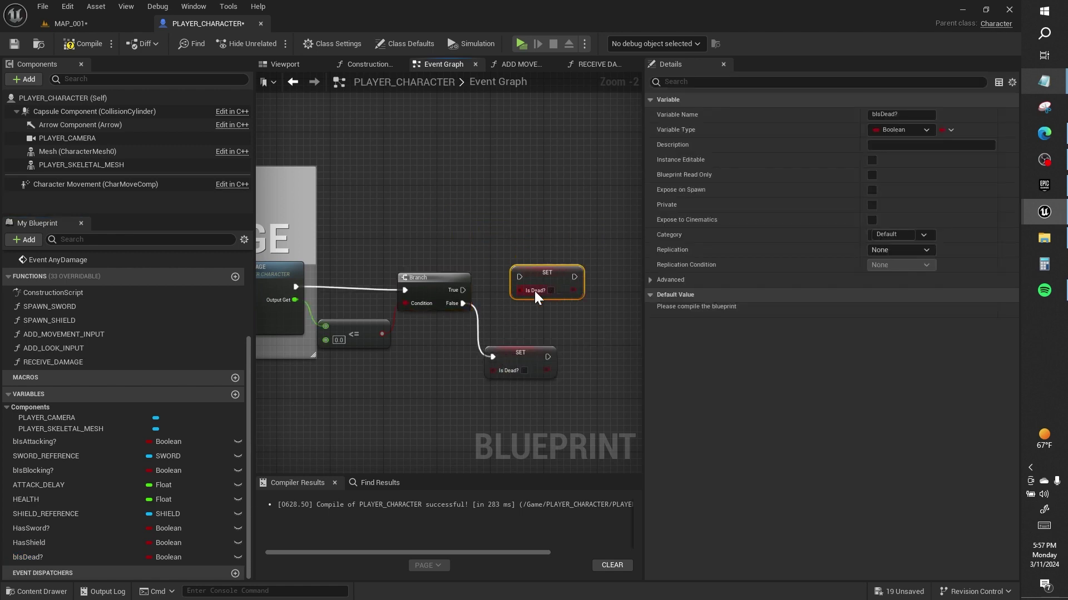
{"action": "mouse_move", "coordinate": [465, 290]}
{"action": "left_mouse_down"}
{"action": "mouse_move", "coordinate": [519, 277]}
{"action": "mouse_move", "coordinate": [521, 298]}
{"action": "left_mouse_up"}
{"action": "left_click", "coordinate": [524, 303]}
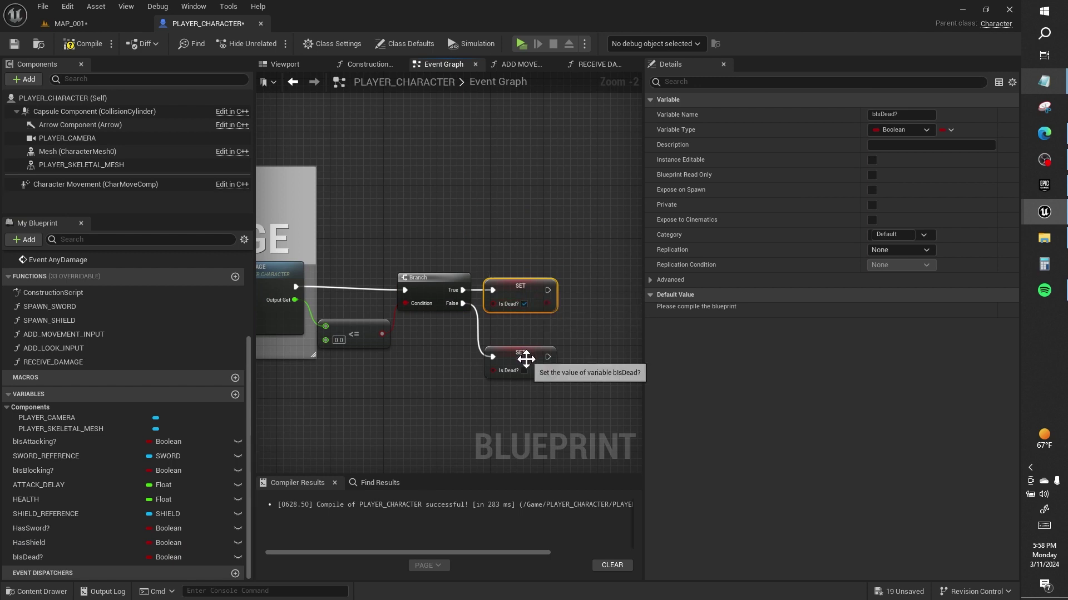
{"action": "left_click", "coordinate": [526, 359]}
{"action": "left_click", "coordinate": [523, 317]}
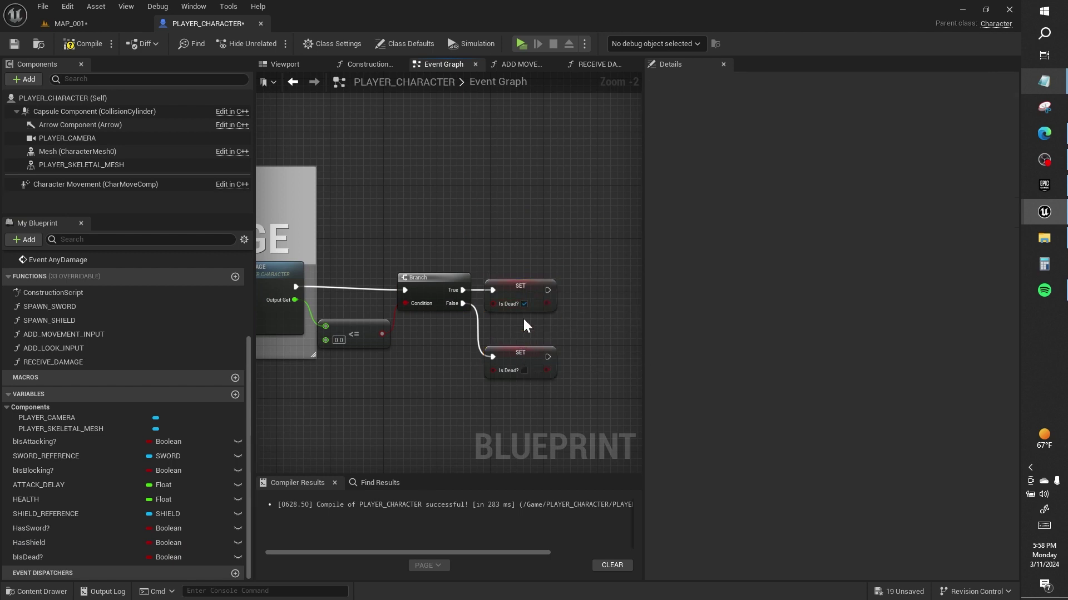
{"action": "right_click_drag", "start_coordinate": [522, 317], "coordinate": [390, 338]}
{"action": "left_click_drag", "start_coordinate": [415, 310], "coordinate": [542, 282]}
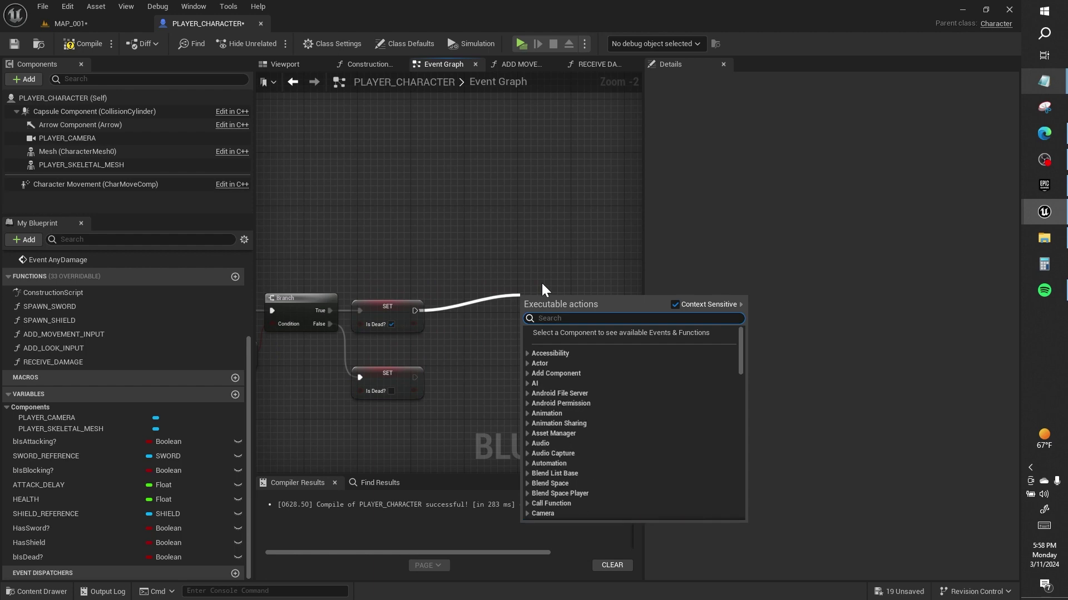
- Add a Get Player Controller node after an unsuccessful search for an unpossess action
{"action": "type", "text": "unp"}
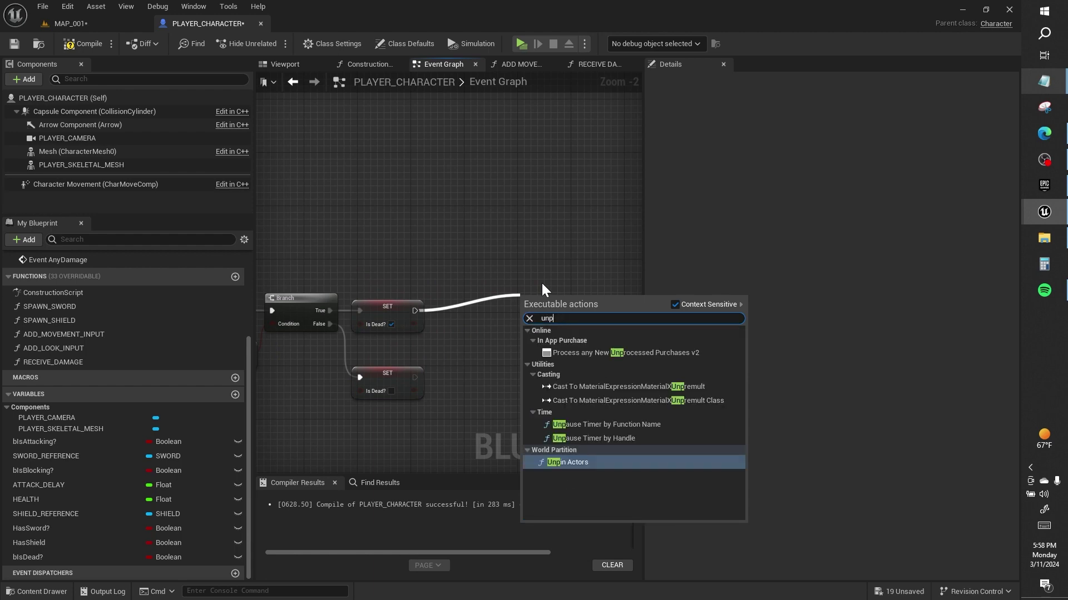
{"action": "key", "text": "BackSpace"}
{"action": "type", "text": "p"}
{"action": "key", "text": "BackSpace"}
{"action": "key", "text": "BackSpace"}
{"action": "key", "text": "BackSpace"}
{"action": "type", "text": "po"}
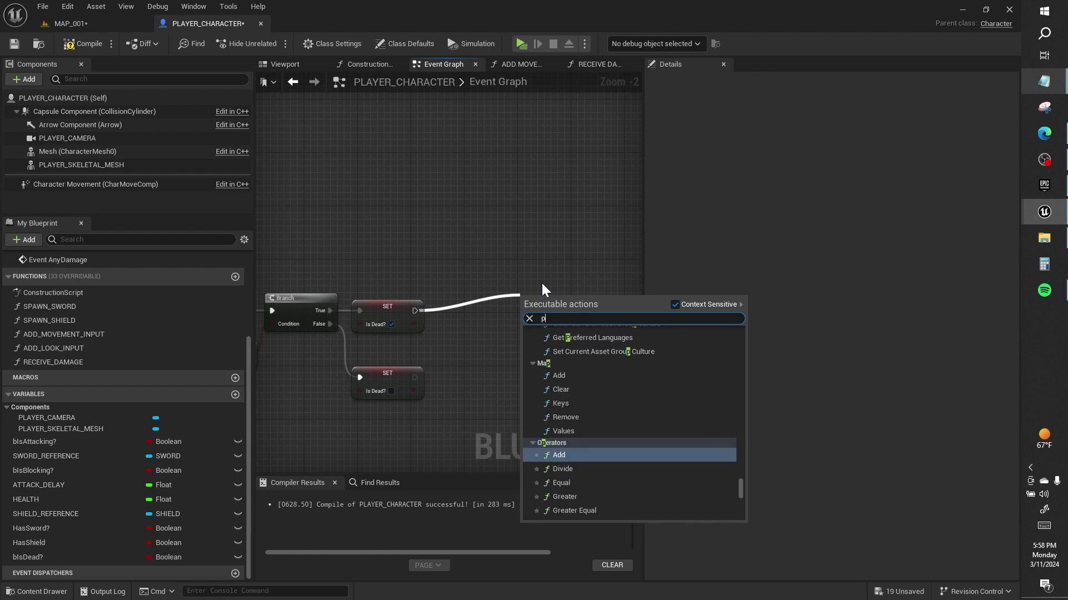
{"action": "type", "text": "sess"}
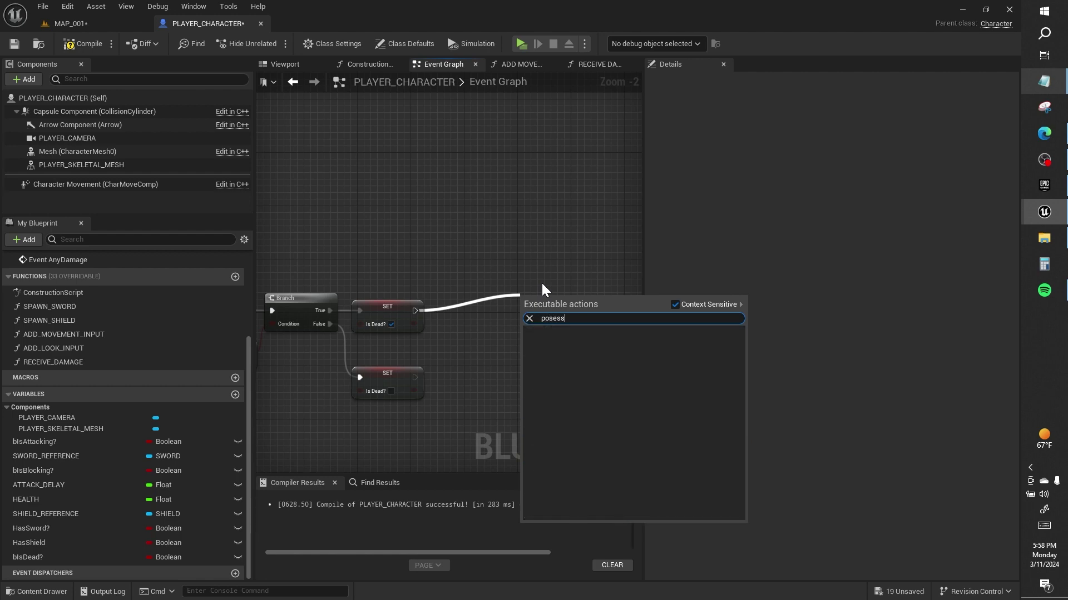
{"action": "key", "text": "Escape"}
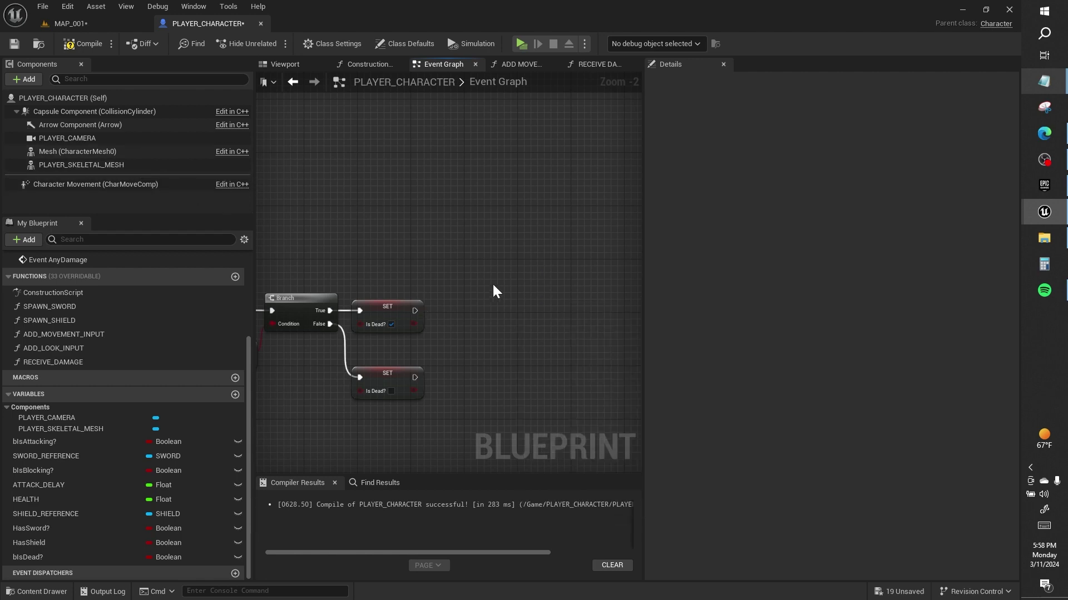
{"action": "right_click", "coordinate": [492, 283]}
{"action": "type", "text": "get player co"}
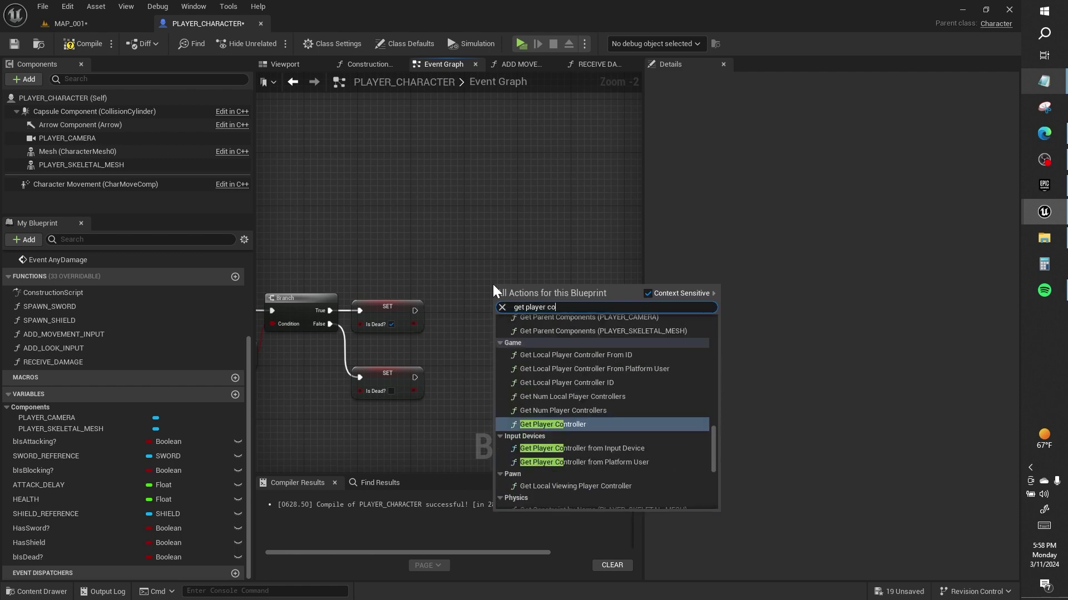
{"action": "type", "text": "ntroll"}
{"action": "key", "text": "Return"}
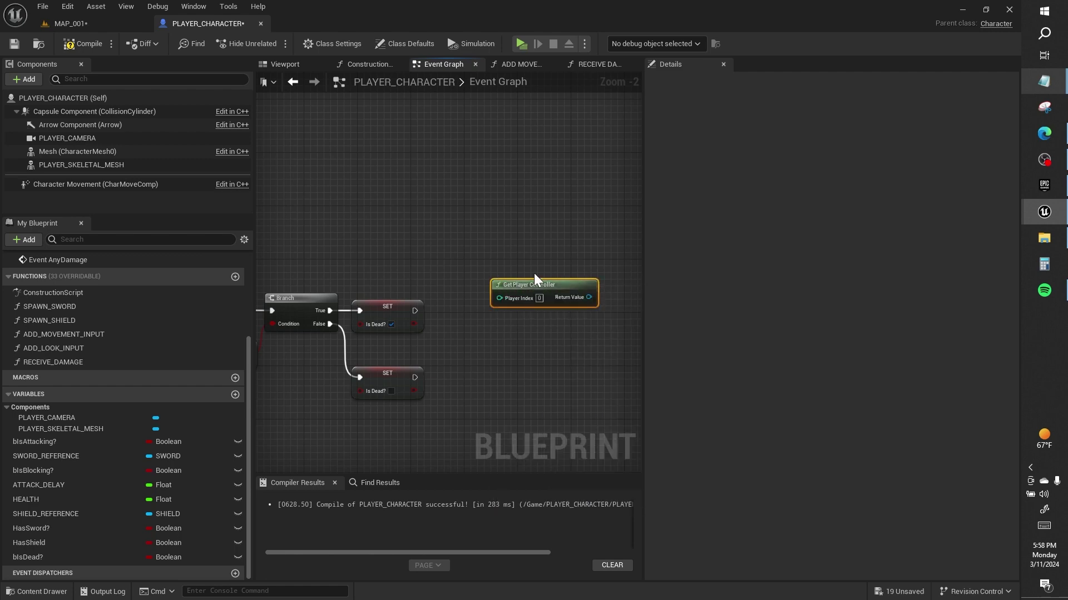
- Add an Un Possess node targeting the player controller, wired from the Is Dead true SET
{"action": "mouse_move", "coordinate": [535, 278]}
{"action": "left_mouse_down"}
{"action": "mouse_move", "coordinate": [443, 240]}
{"action": "mouse_move", "coordinate": [519, 317]}
{"action": "left_mouse_up"}
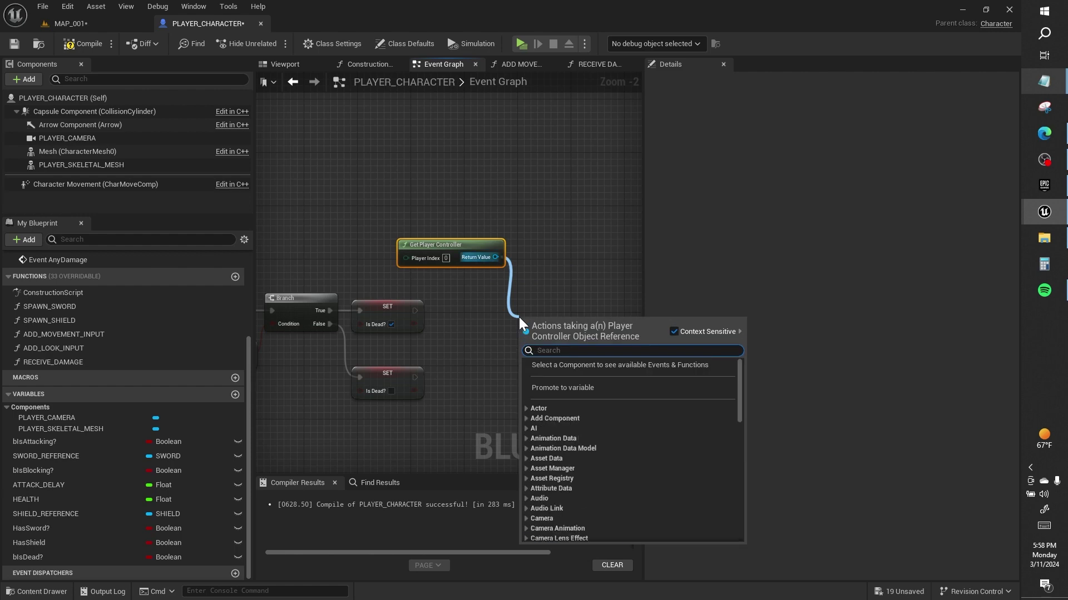
{"action": "type", "text": "mouse"}
{"action": "key", "text": "Escape"}
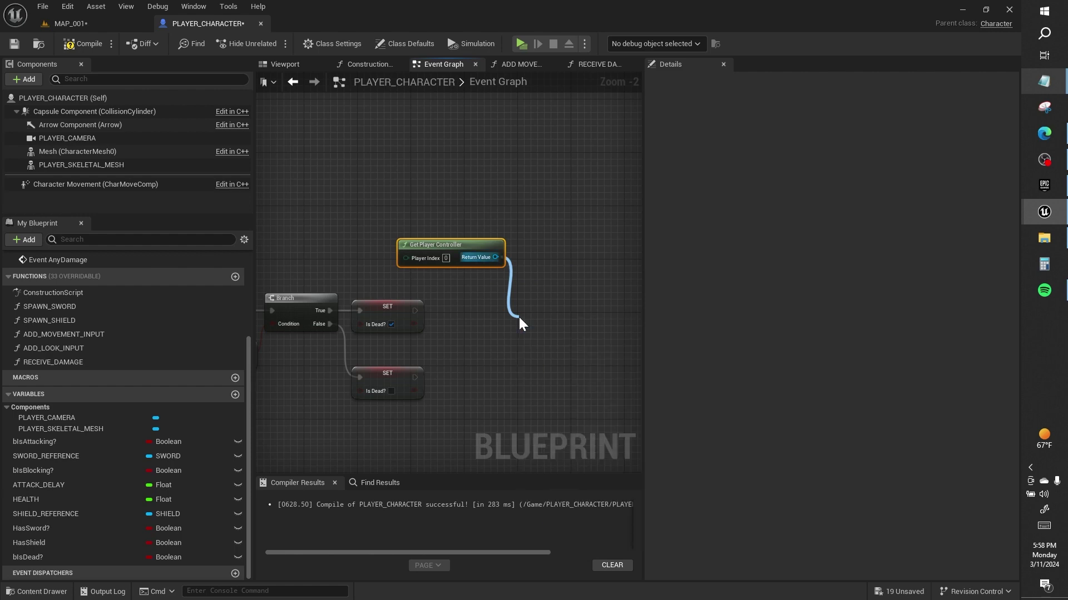
{"action": "left_click", "coordinate": [525, 322]}
{"action": "left_click_drag", "start_coordinate": [526, 337], "coordinate": [415, 311]}
{"action": "left_click_drag", "start_coordinate": [583, 349], "coordinate": [550, 322]}
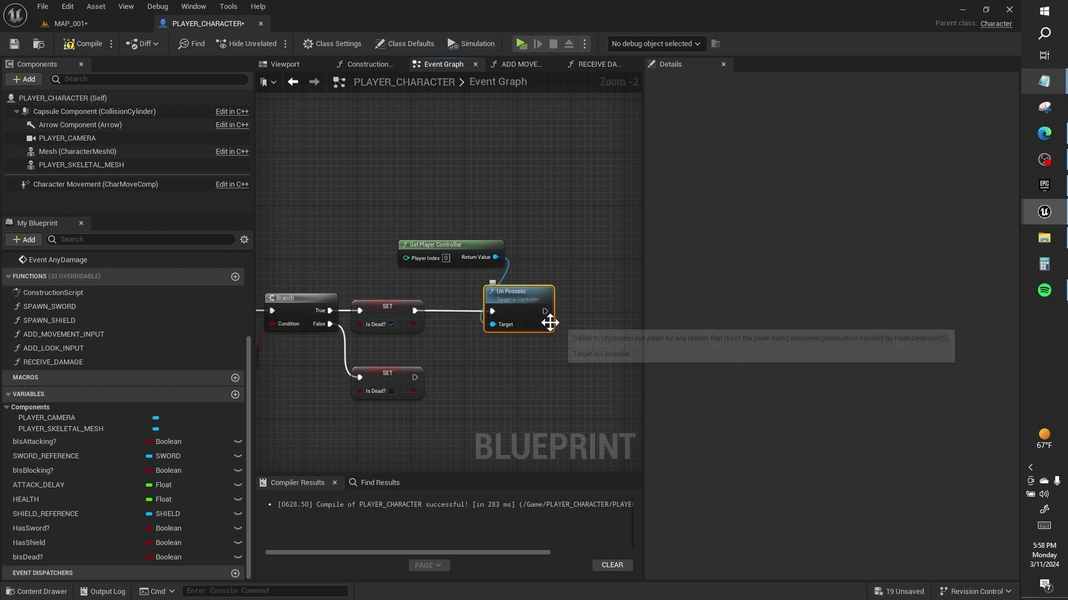
{"action": "mouse_move", "coordinate": [550, 322]}
{"action": "right_mouse_down"}
{"action": "mouse_move", "coordinate": [466, 350]}
{"action": "mouse_move", "coordinate": [509, 339]}
{"action": "mouse_move", "coordinate": [420, 317]}
{"action": "right_mouse_up"}
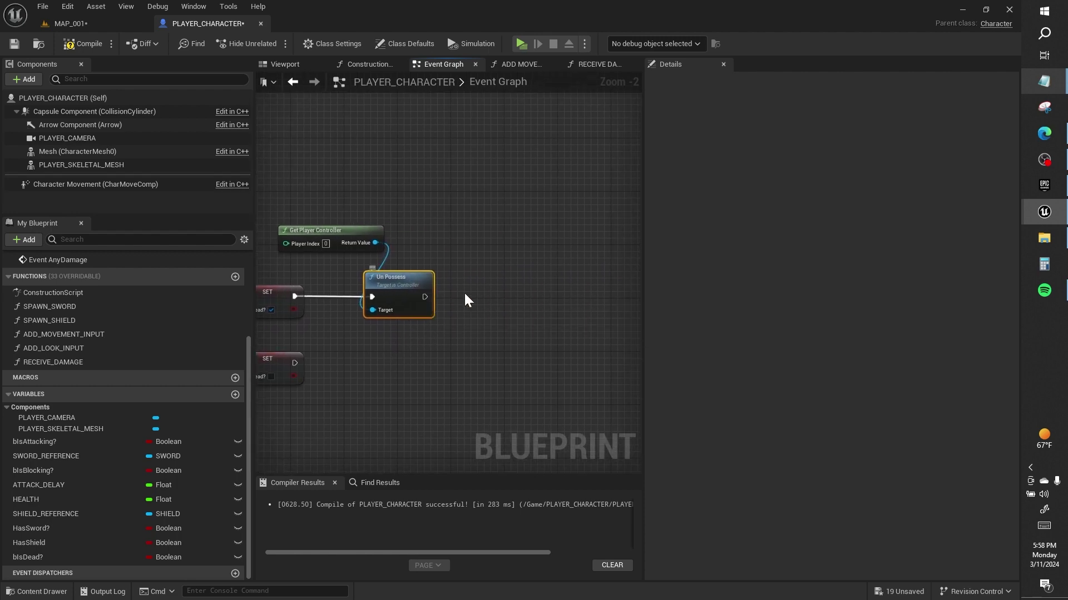
- Add a 0.2-second Delay node after Un Possess
{"action": "left_click", "coordinate": [490, 287]}
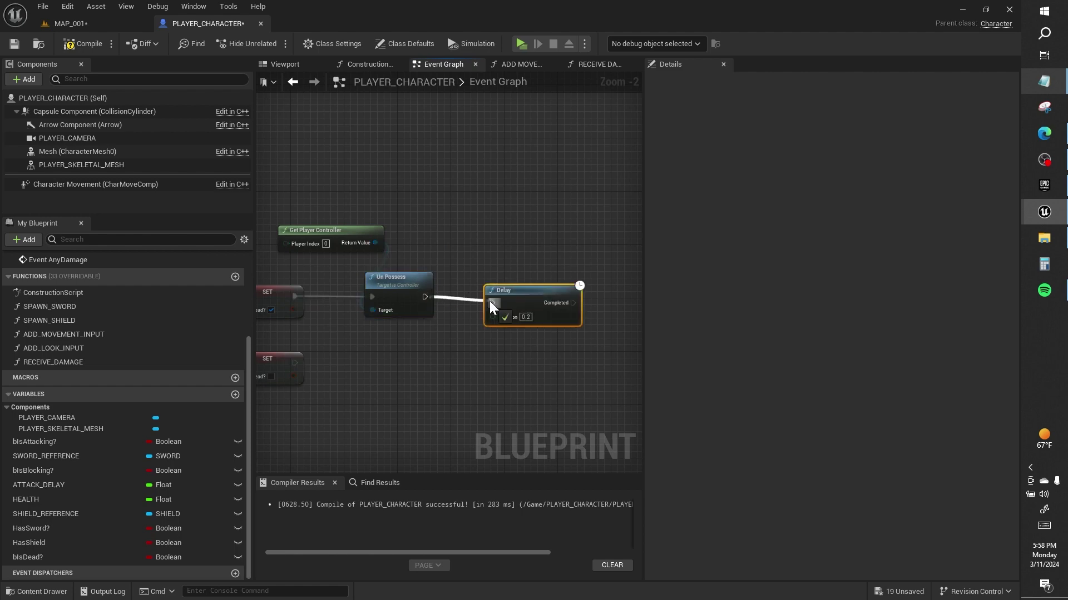
{"action": "left_click_drag", "start_coordinate": [489, 301], "coordinate": [477, 244]}
{"action": "key", "text": "Escape"}
{"action": "left_click_drag", "start_coordinate": [516, 285], "coordinate": [522, 272]}
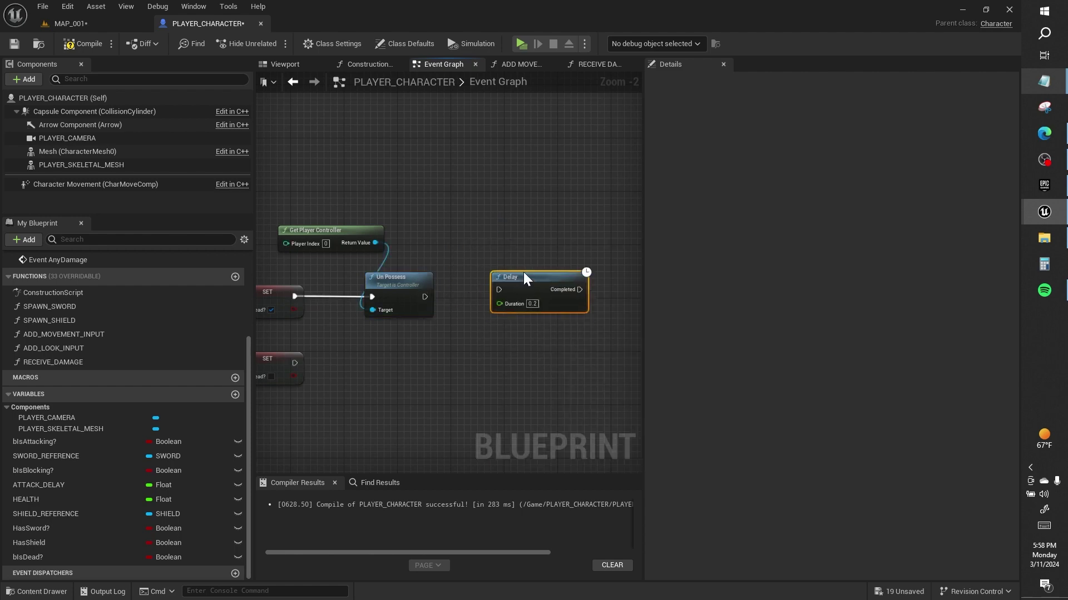
{"action": "right_click_drag", "start_coordinate": [523, 273], "coordinate": [563, 252]}
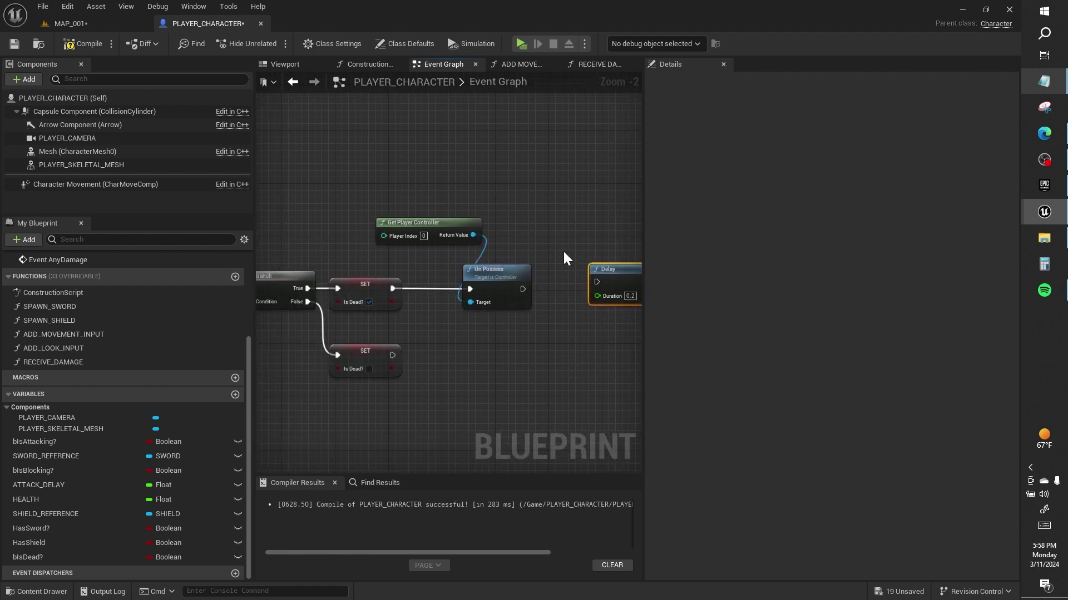
- Rearrange the nodes so the Is Dead true SET feeds the Delay, with Un Possess moved aside
{"action": "left_click", "coordinate": [395, 289], "text": "alt"}
{"action": "right_click_drag", "start_coordinate": [428, 194], "coordinate": [390, 186]}
{"action": "left_click_drag", "start_coordinate": [389, 185], "coordinate": [589, 282]}
{"action": "mouse_move", "coordinate": [530, 264]}
{"action": "left_mouse_down"}
{"action": "mouse_move", "coordinate": [616, 264]}
{"action": "mouse_move", "coordinate": [368, 276]}
{"action": "left_mouse_up"}
{"action": "left_click_drag", "start_coordinate": [296, 282], "coordinate": [336, 286]}
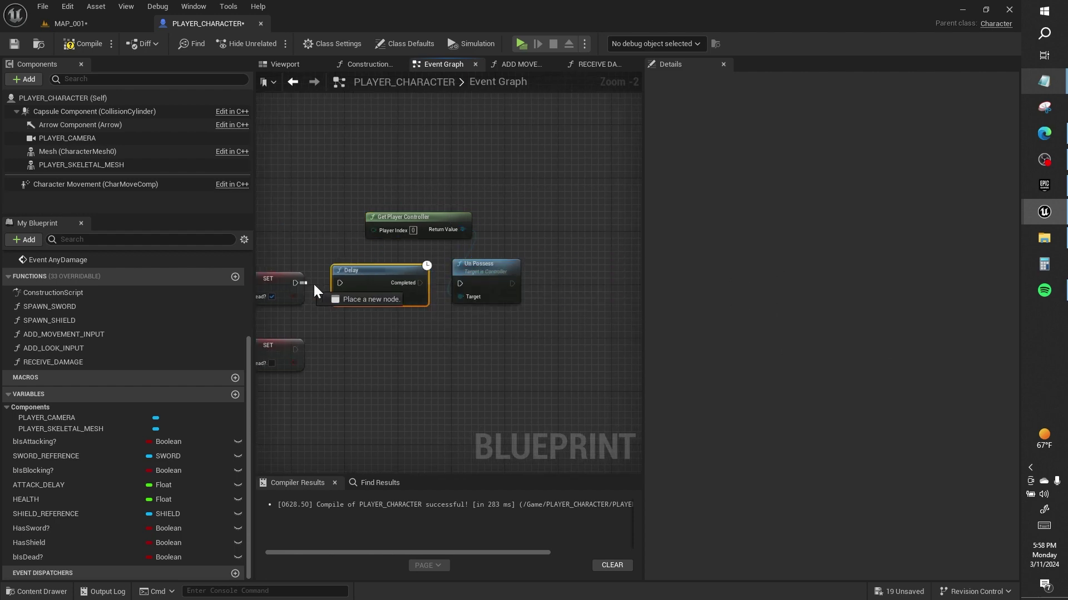
{"action": "left_click", "coordinate": [336, 209]}
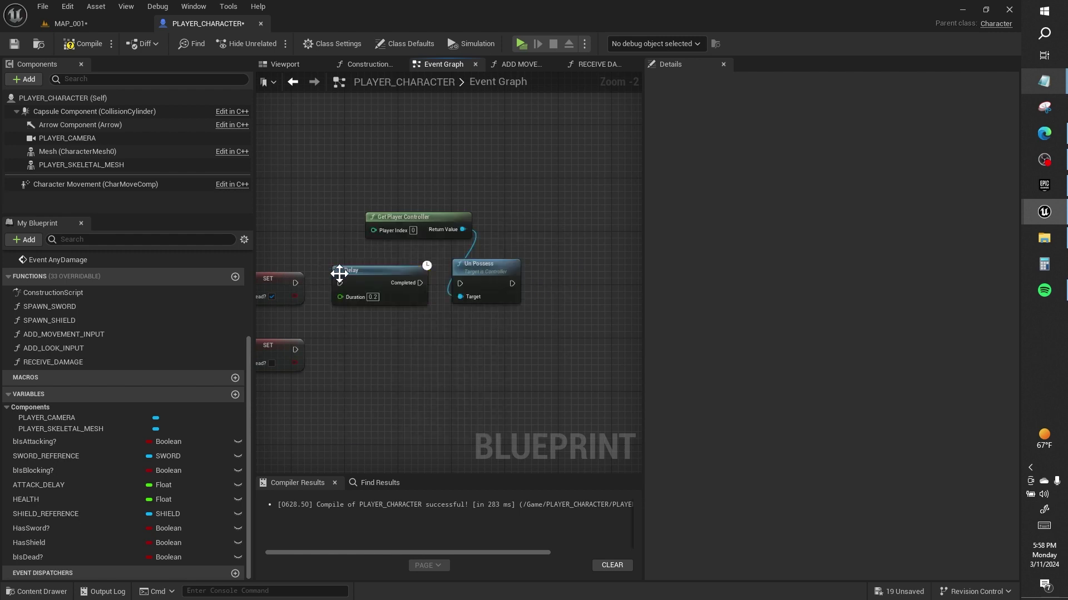
{"action": "left_click_drag", "start_coordinate": [420, 283], "coordinate": [449, 289]}
{"action": "left_click_drag", "start_coordinate": [382, 278], "coordinate": [495, 365]}
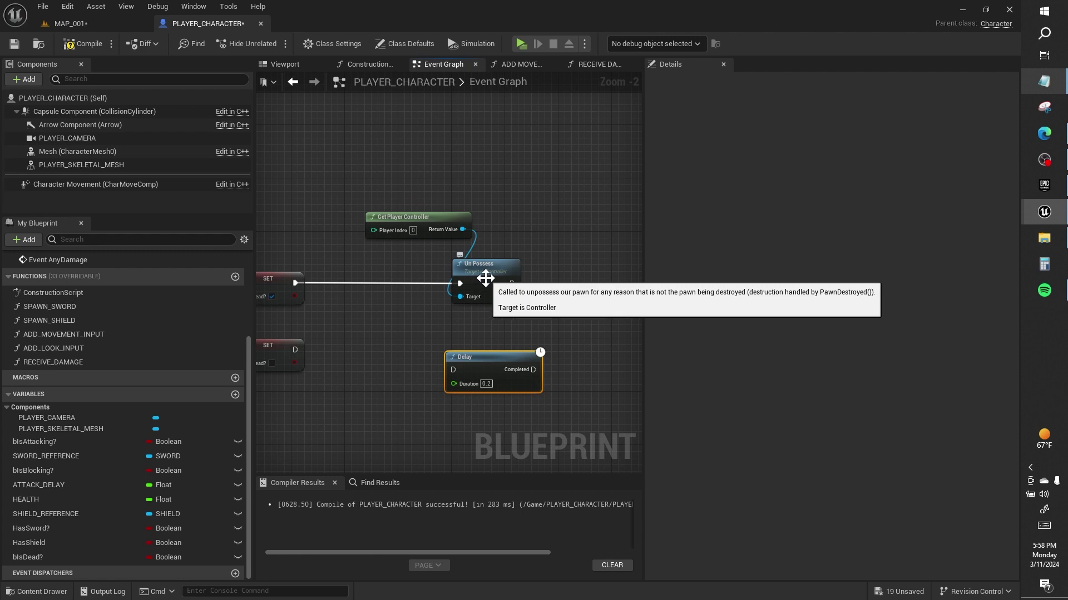
{"action": "left_click_drag", "start_coordinate": [482, 279], "coordinate": [519, 193]}
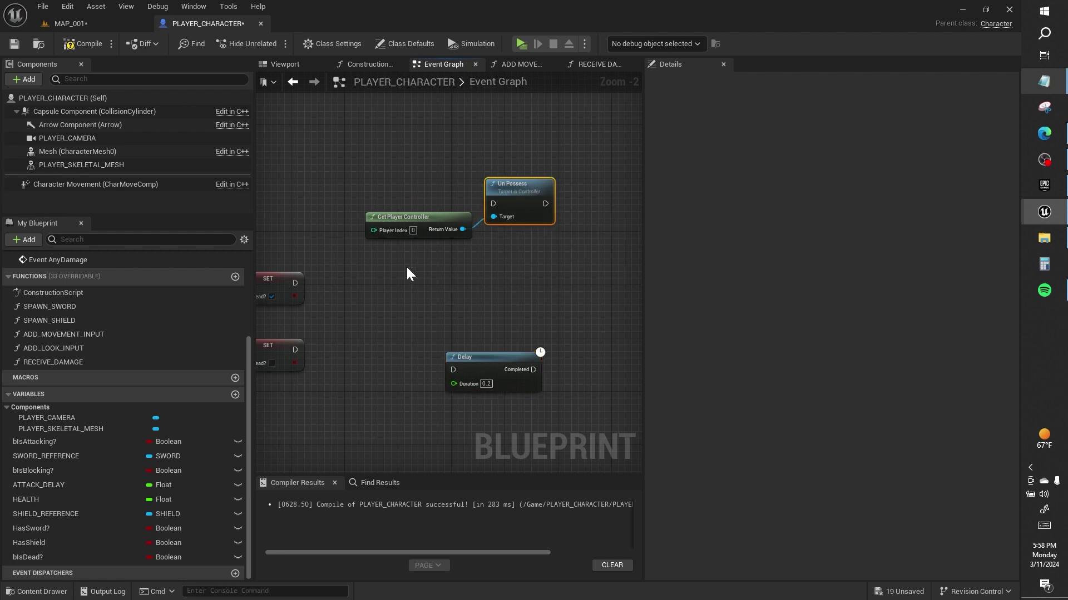
{"action": "right_click", "coordinate": [402, 281]}
- Add a Disable Input node driven by the Is Dead true SET and Get Player Controller
{"action": "type", "text": "disable"}
{"action": "key", "text": "Return"}
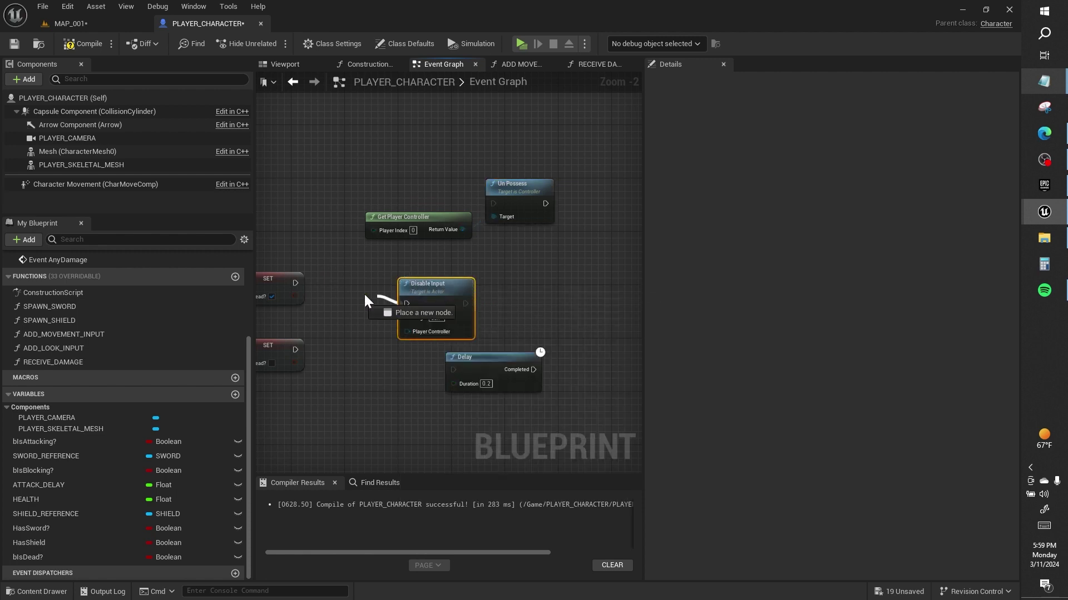
{"action": "mouse_move", "coordinate": [296, 283]}
{"action": "left_mouse_down"}
{"action": "mouse_move", "coordinate": [407, 303]}
{"action": "mouse_move", "coordinate": [420, 284]}
{"action": "mouse_move", "coordinate": [412, 271]}
{"action": "left_mouse_up"}
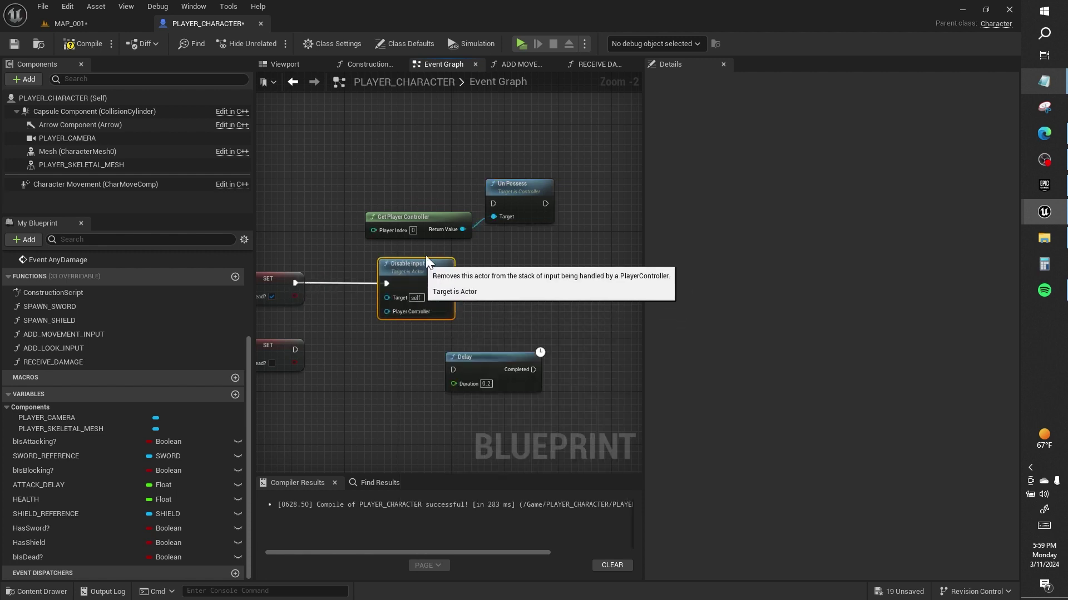
{"action": "left_click_drag", "start_coordinate": [463, 229], "coordinate": [402, 309]}
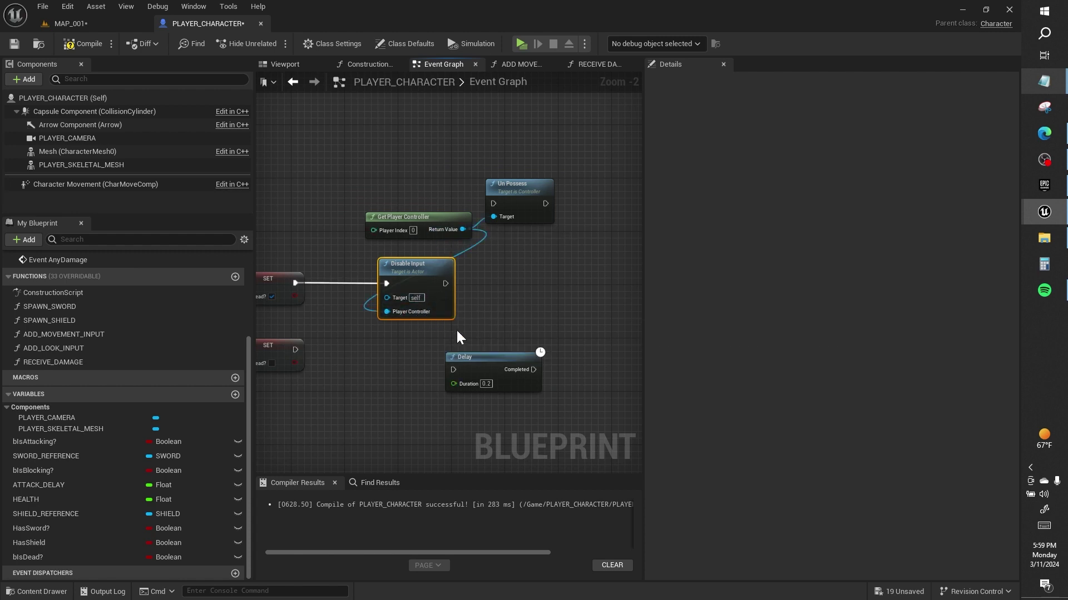
- Delete the Un Possess node, compile and save, and return to the MAP_001 level
{"action": "left_click_drag", "start_coordinate": [505, 194], "coordinate": [465, 154]}
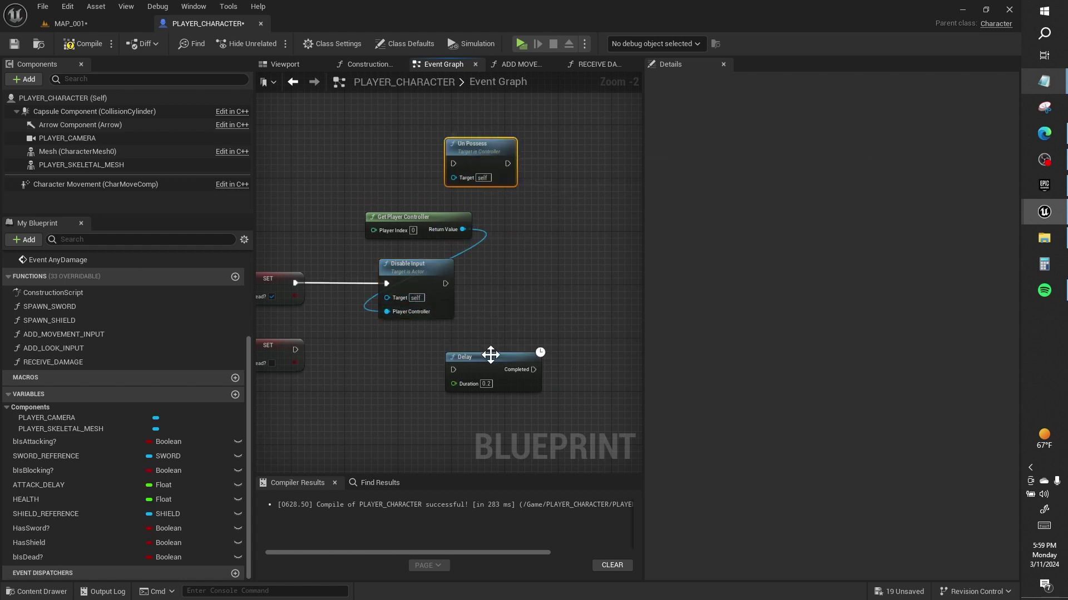
{"action": "left_click_drag", "start_coordinate": [489, 353], "coordinate": [468, 365]}
{"action": "left_click", "coordinate": [471, 160]}
{"action": "key", "text": "Delete"}
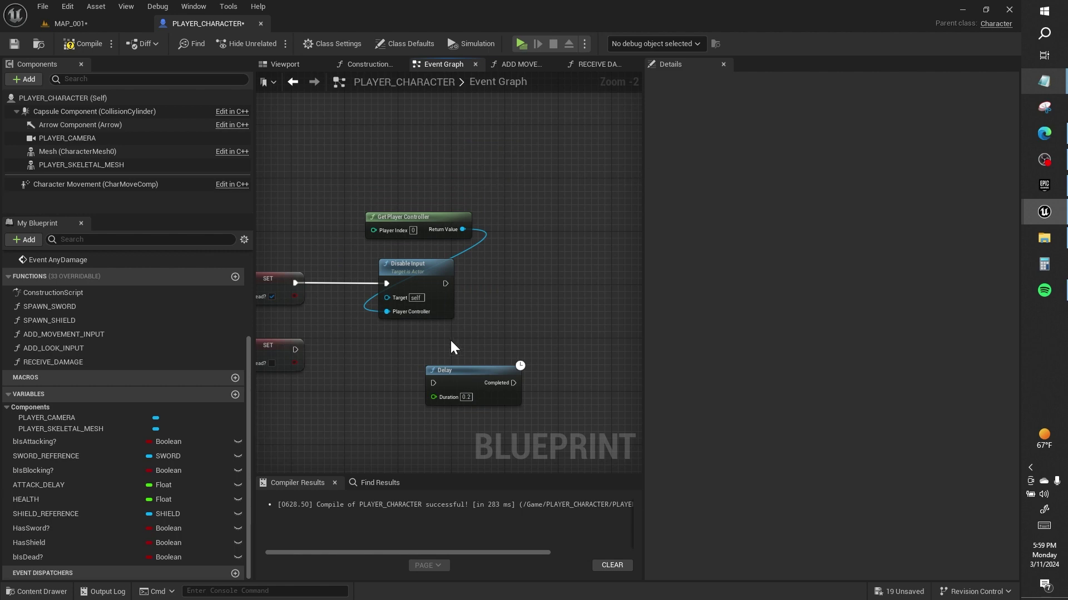
{"action": "left_click", "coordinate": [86, 44]}
{"action": "mouse_move", "coordinate": [321, 198]}
{"action": "right_mouse_down"}
{"action": "mouse_move", "coordinate": [544, 210]}
{"action": "mouse_move", "coordinate": [404, 206]}
{"action": "right_mouse_up"}
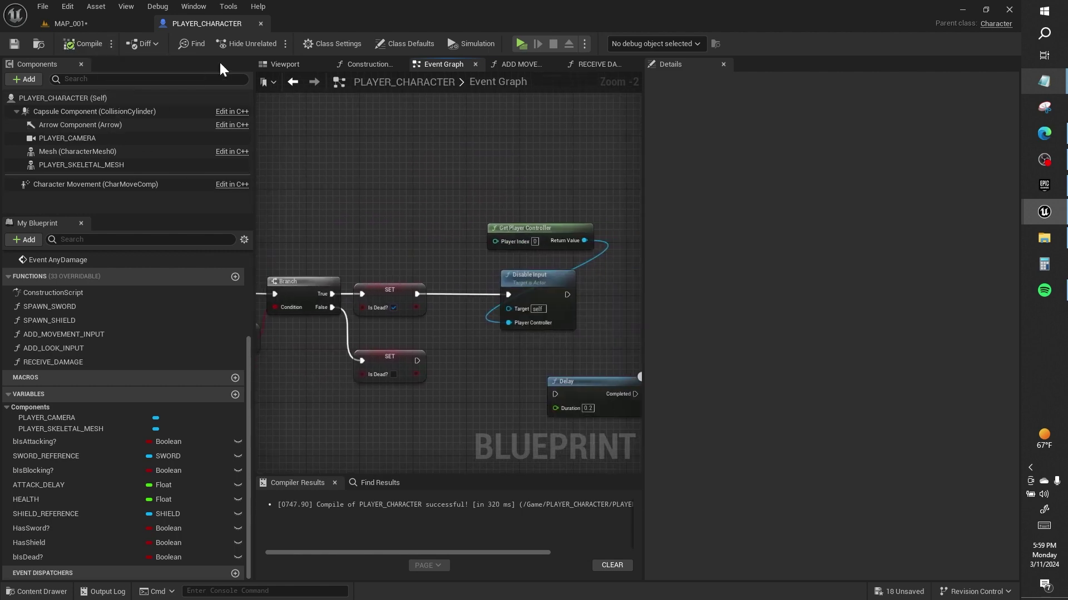
{"action": "left_click", "coordinate": [109, 25]}
- Open the Event Graph of PLAYER_CHARACTER_ANIMATION_BP
{"action": "left_click", "coordinate": [46, 332]}
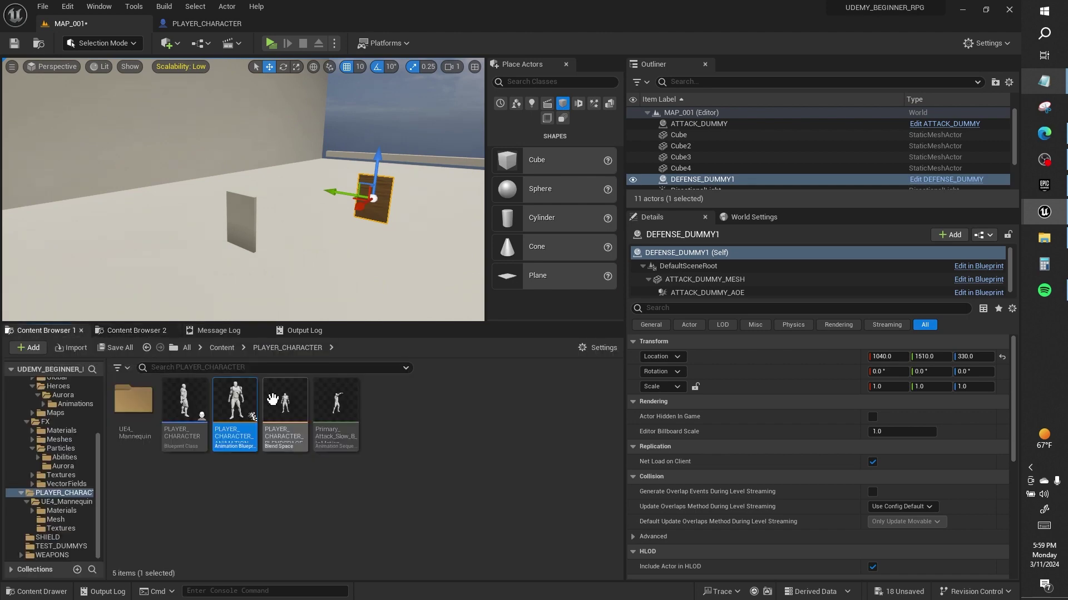
{"action": "mouse_move", "coordinate": [346, 414]}
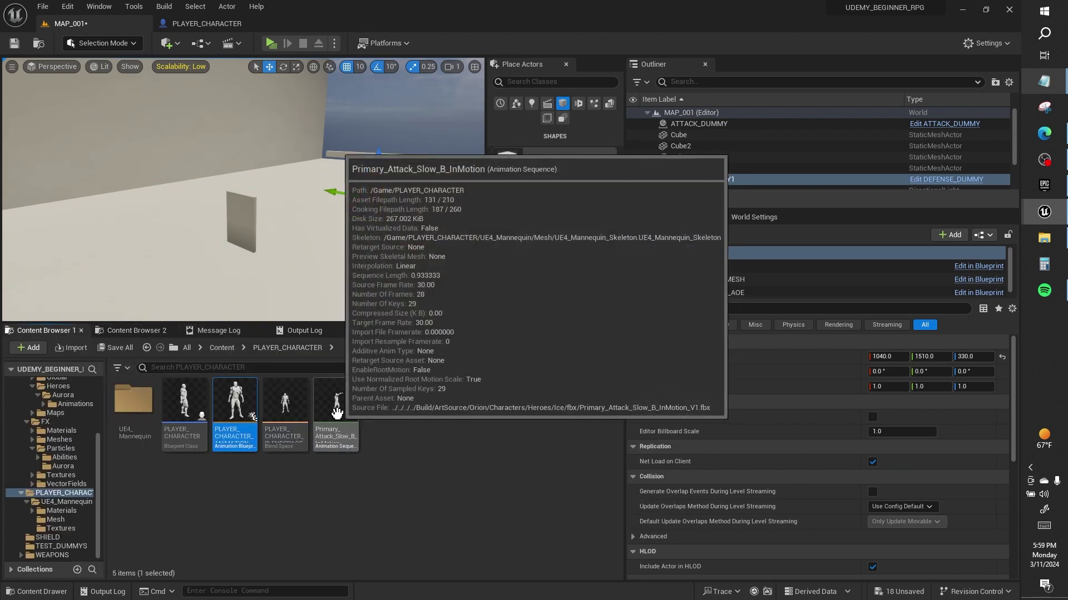
{"action": "mouse_move", "coordinate": [243, 410]}
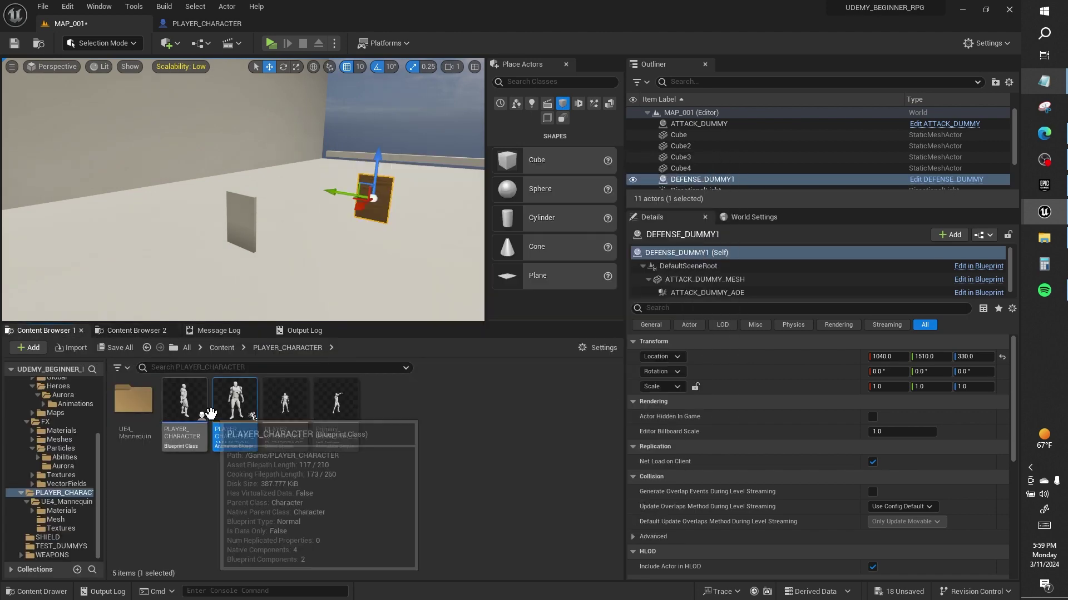
{"action": "double_click", "coordinate": [243, 409]}
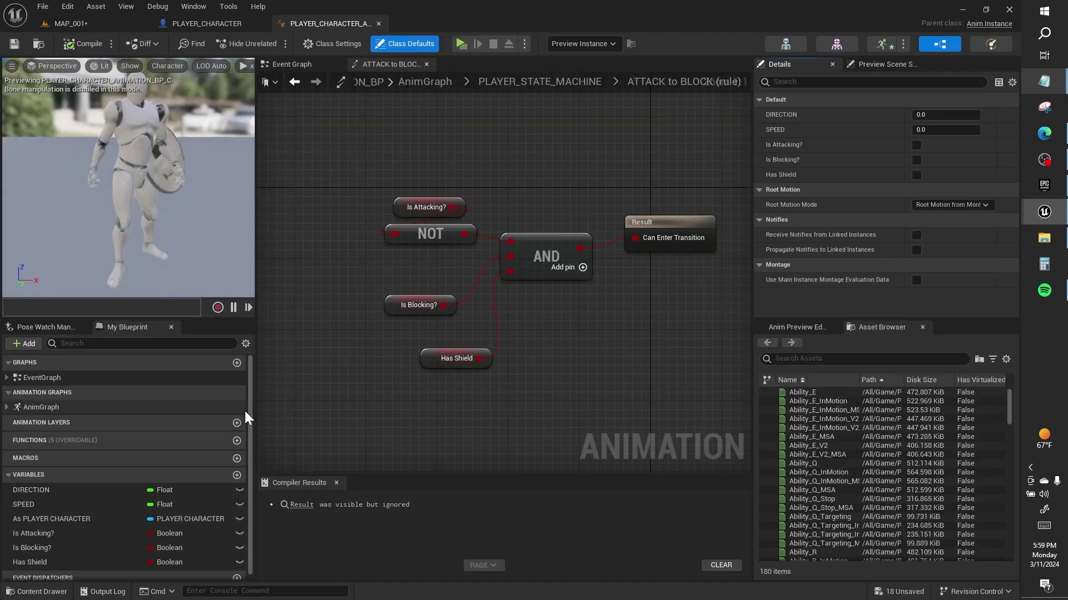
{"action": "left_click", "coordinate": [295, 65]}
- Reroute the cast's reference wires to come from the SET As PLAYER CHARACTER output
{"action": "right_click_drag", "start_coordinate": [385, 209], "coordinate": [467, 246]}
{"action": "right_click_drag", "start_coordinate": [267, 230], "coordinate": [390, 229]}
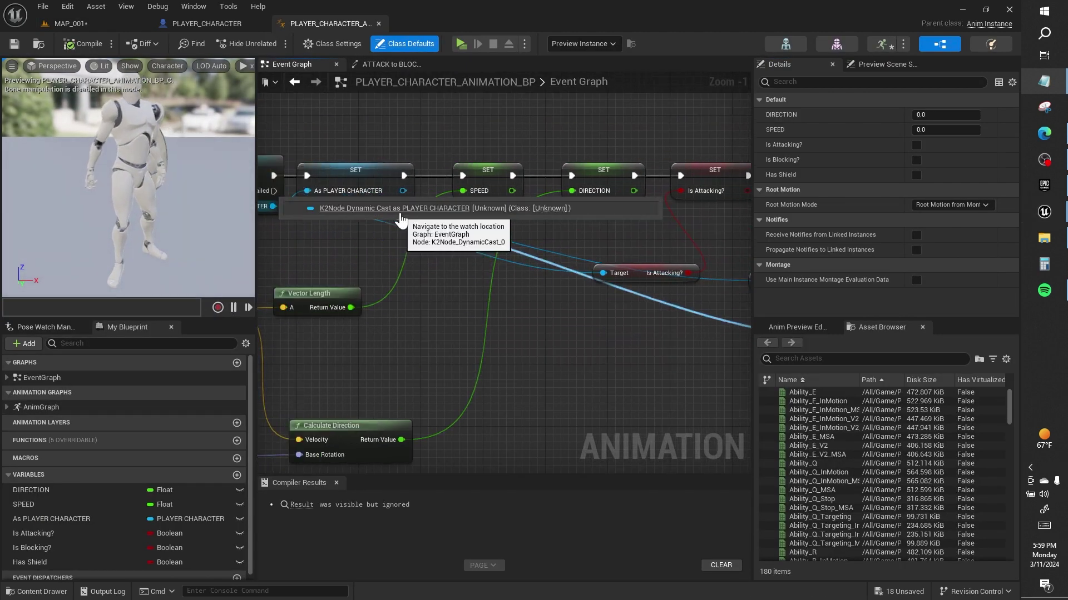
{"action": "right_click_drag", "start_coordinate": [402, 192], "coordinate": [449, 192]}
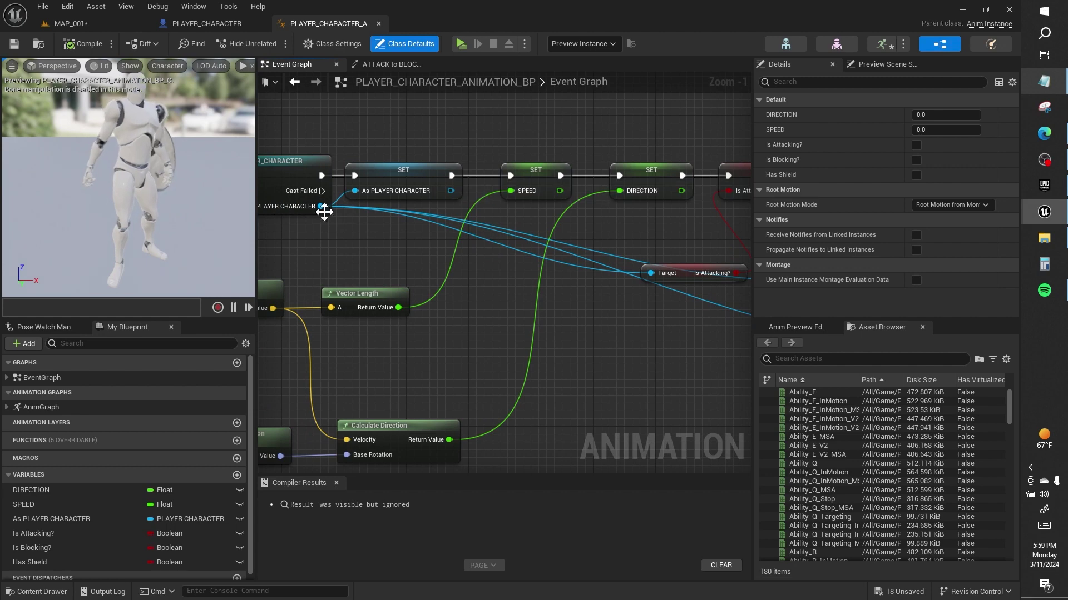
{"action": "left_click_drag", "start_coordinate": [320, 207], "coordinate": [452, 191], "text": "ctrl"}
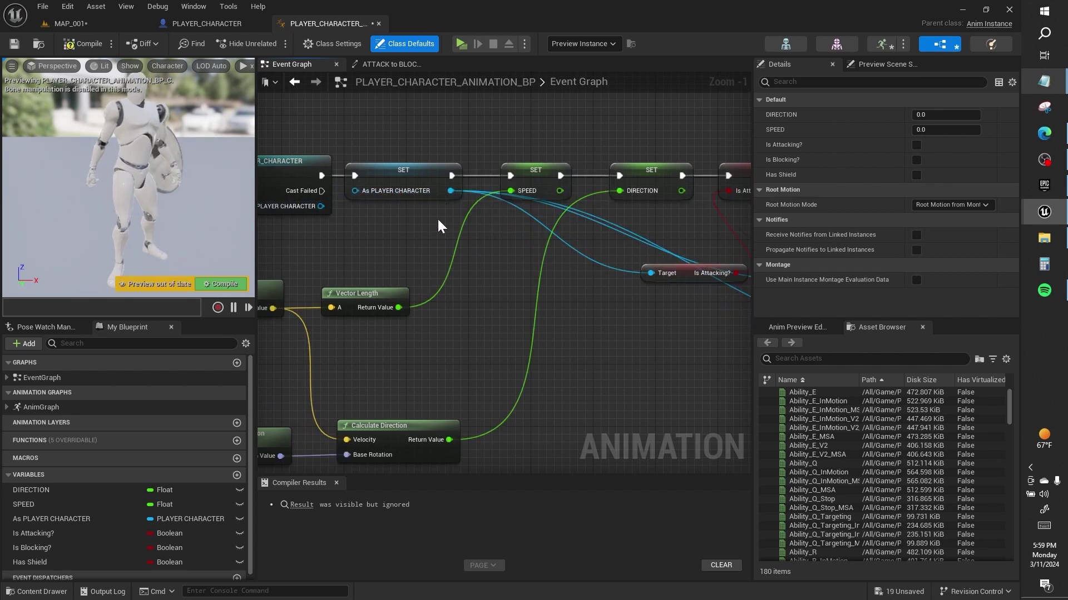
{"action": "mouse_move", "coordinate": [321, 206]}
{"action": "left_mouse_down"}
{"action": "mouse_move", "coordinate": [355, 191]}
{"action": "mouse_move", "coordinate": [828, 214]}
{"action": "left_mouse_up"}
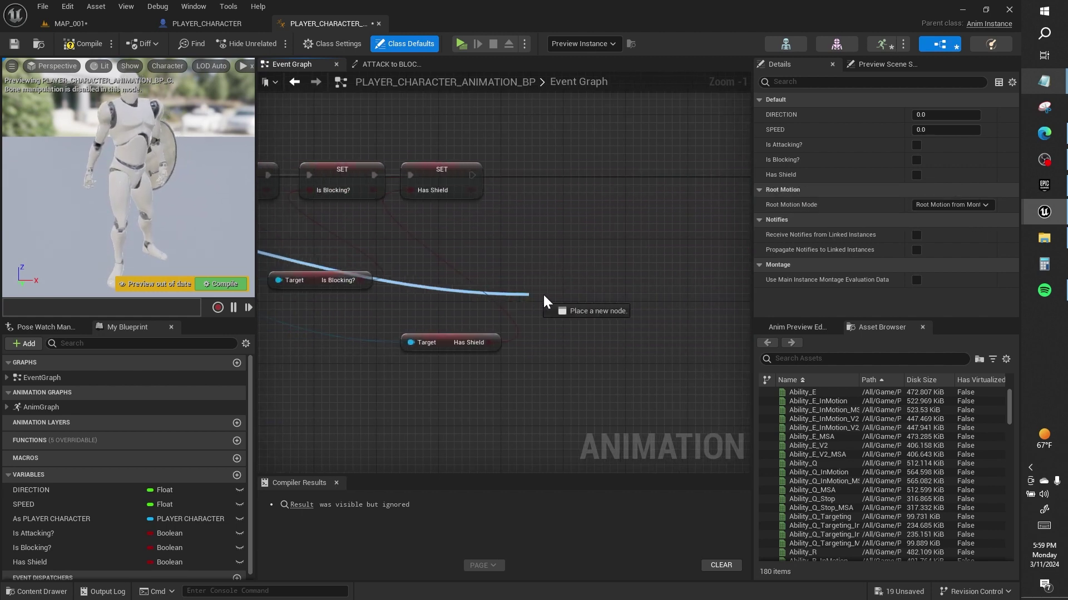
- Get the character's Is Dead? value and promote it to a new variable
{"action": "left_click_drag", "start_coordinate": [827, 214], "coordinate": [565, 294]}
{"action": "type", "text": "is dead"}
{"action": "key", "text": "Return"}
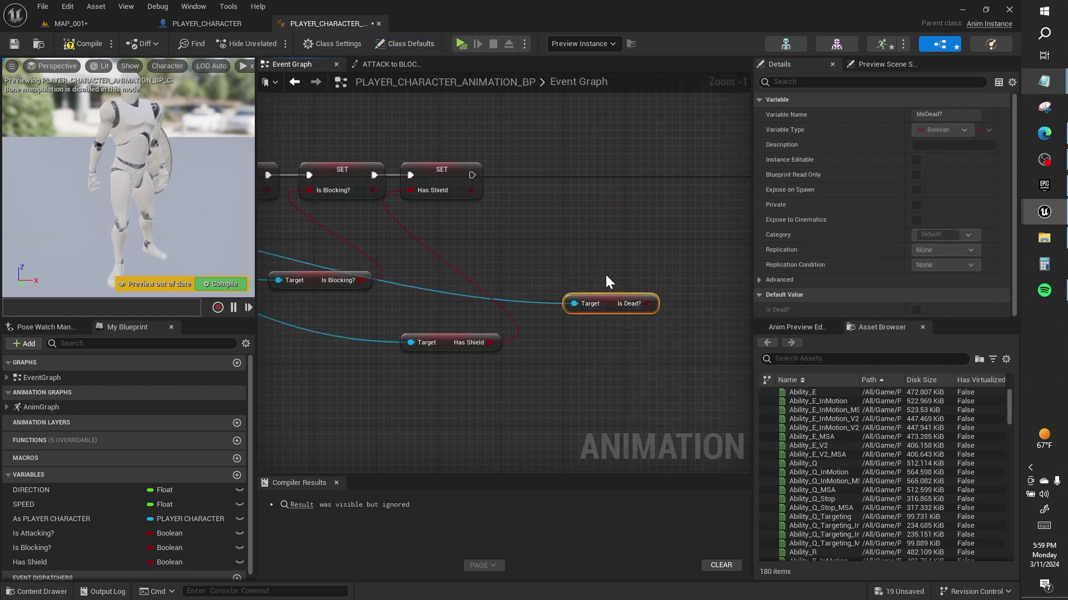
{"action": "right_click", "coordinate": [646, 303]}
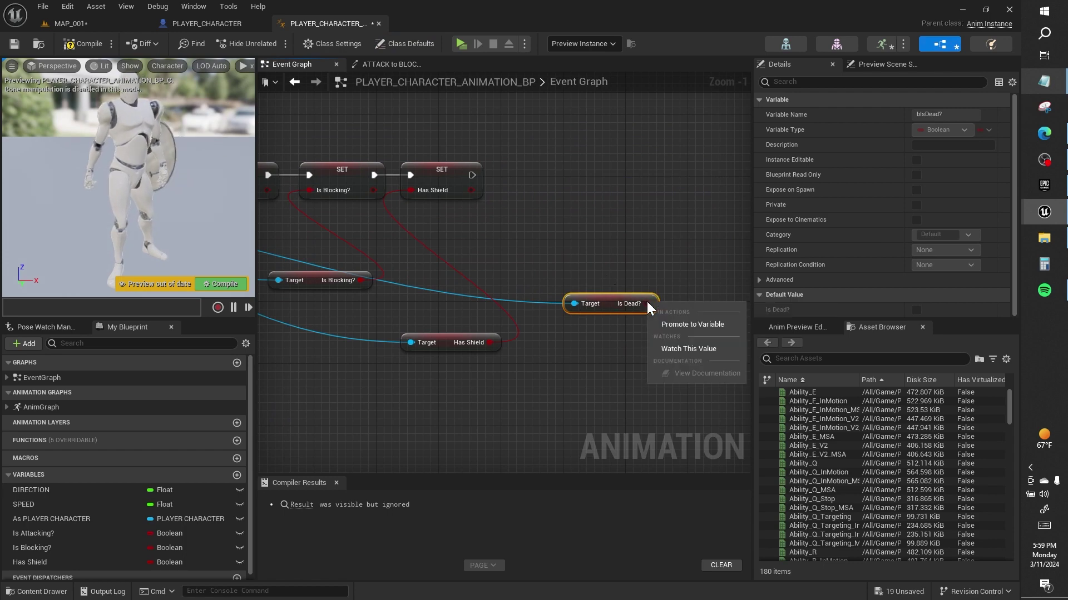
{"action": "left_click", "coordinate": [675, 322]}
- Place the SET Is Dead? node after SET Has Shield, then compile and save
{"action": "right_click_drag", "start_coordinate": [708, 288], "coordinate": [586, 267]}
{"action": "mouse_move", "coordinate": [643, 285]}
{"action": "left_mouse_down"}
{"action": "mouse_move", "coordinate": [403, 148]}
{"action": "mouse_move", "coordinate": [411, 158]}
{"action": "left_mouse_up"}
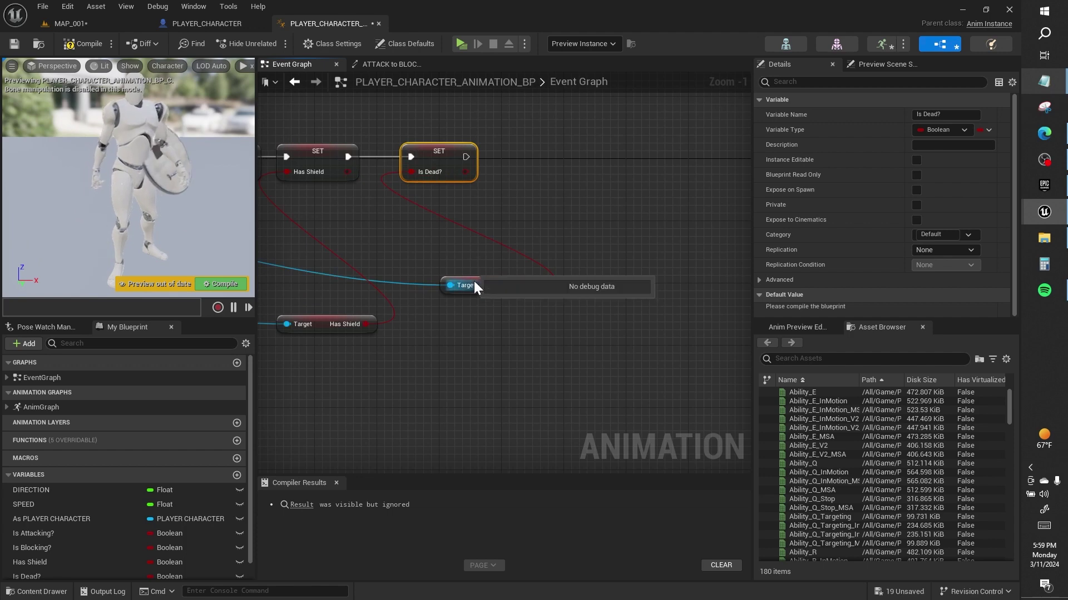
{"action": "left_click_drag", "start_coordinate": [487, 294], "coordinate": [469, 293]}
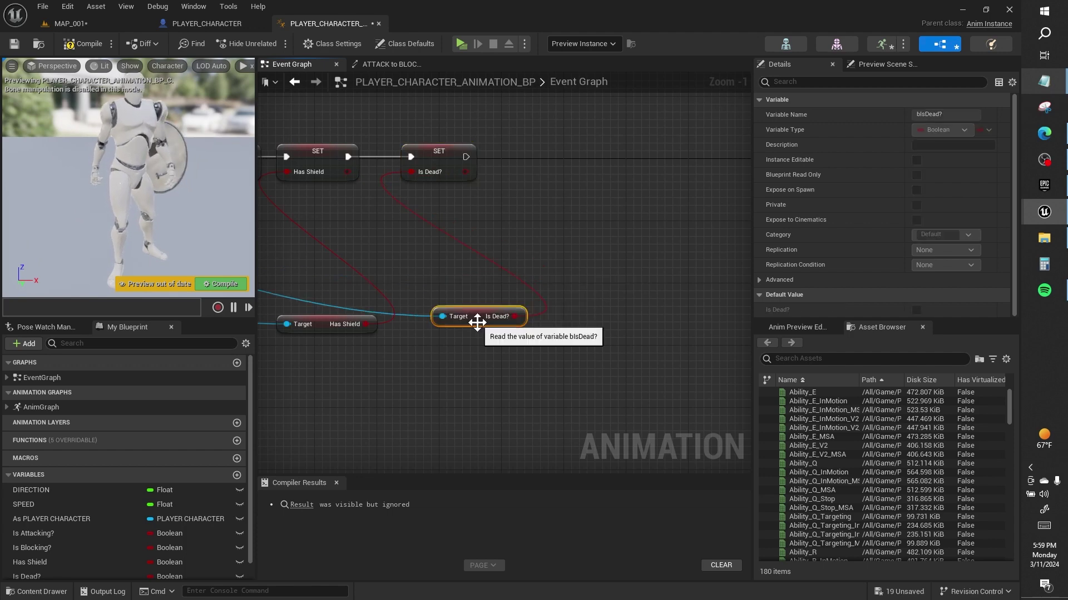
{"action": "left_click", "coordinate": [88, 45]}
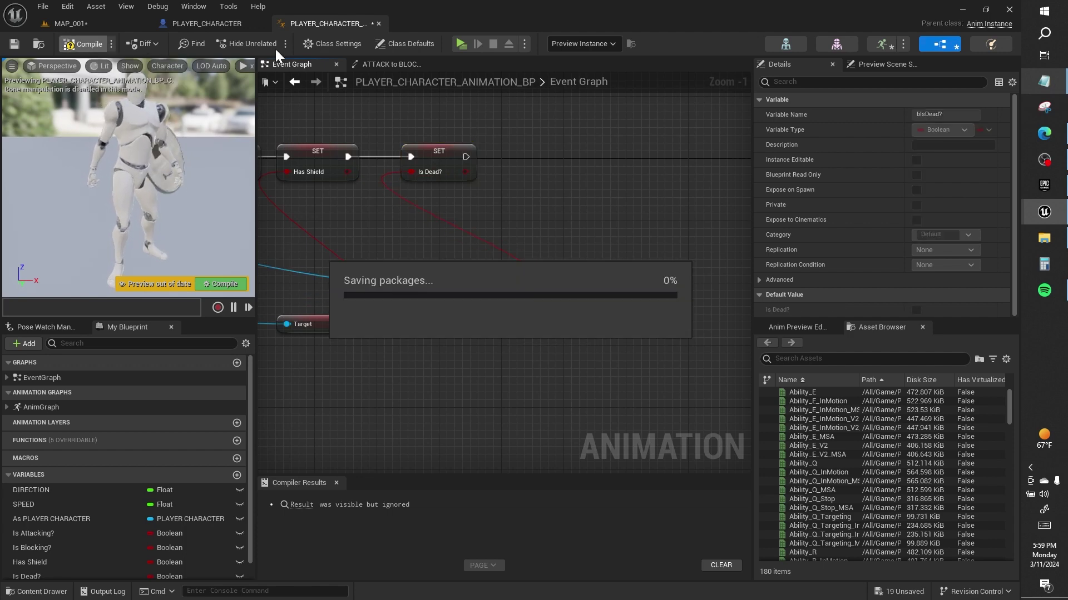
{"action": "left_click", "coordinate": [383, 64]}
- Add a new state named DEAD to PLAYER_STATE_MACHINE
{"action": "left_click", "coordinate": [535, 84]}
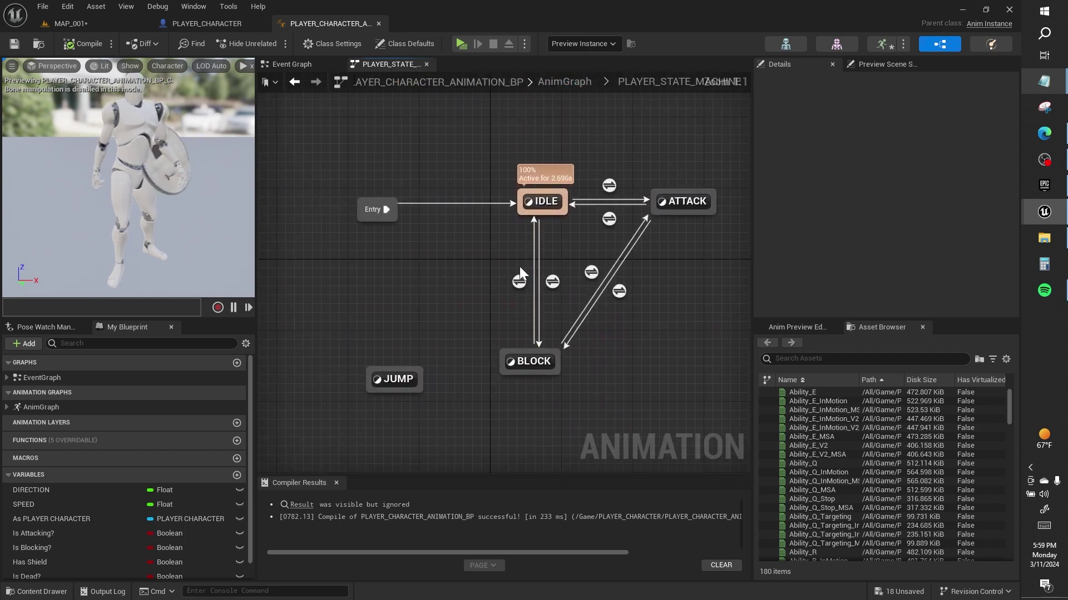
{"action": "left_click_drag", "start_coordinate": [528, 363], "coordinate": [492, 328]}
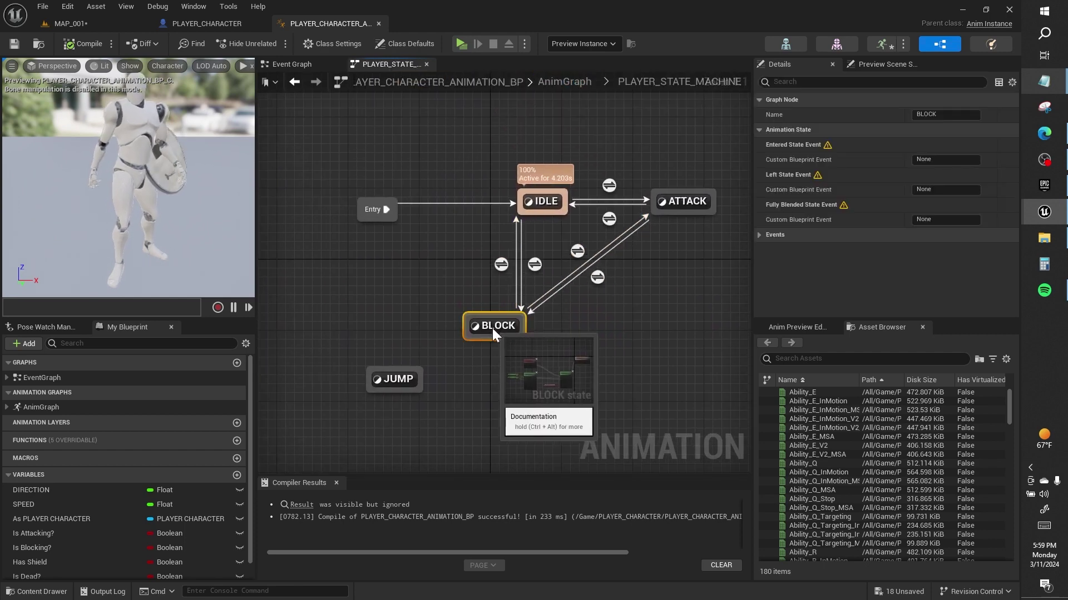
{"action": "right_click", "coordinate": [603, 329]}
{"action": "left_click", "coordinate": [635, 357]}
{"action": "type", "text": "d"}
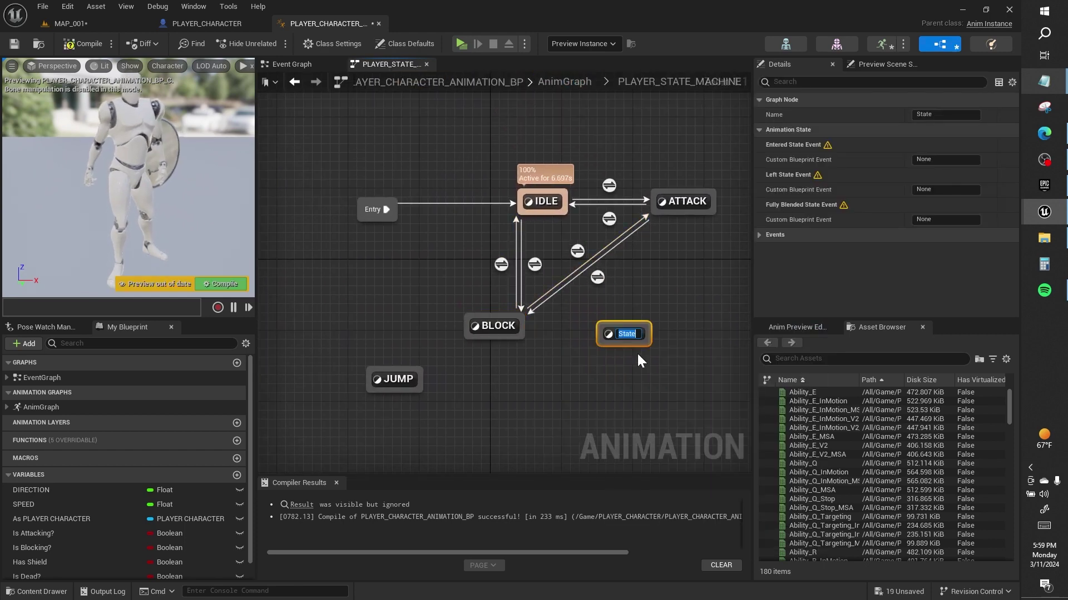
{"action": "key", "text": "BackSpace"}
{"action": "type", "text": "DEAD"}
{"action": "key", "text": "Return"}
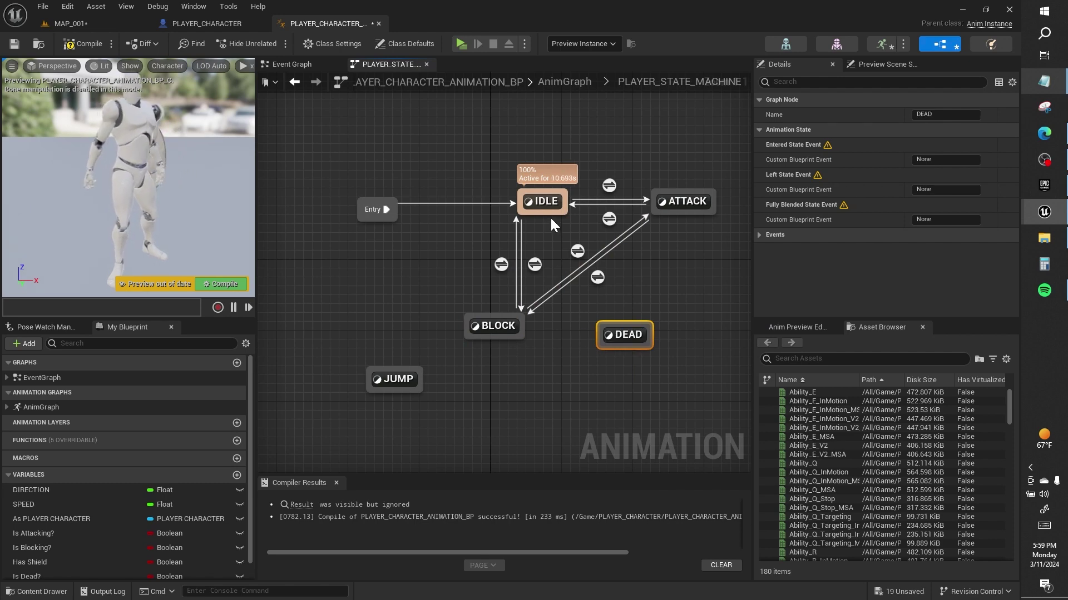
- Create transitions into DEAD from IDLE, BLOCK and ATTACK
{"action": "left_click_drag", "start_coordinate": [552, 211], "coordinate": [626, 325]}
{"action": "left_click_drag", "start_coordinate": [522, 330], "coordinate": [617, 333]}
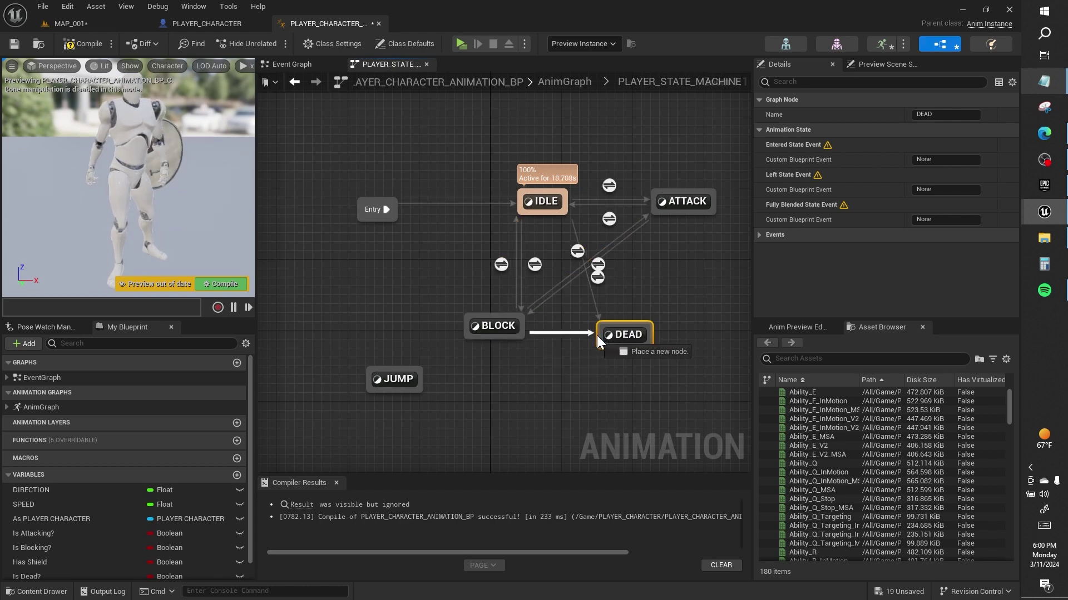
{"action": "left_click_drag", "start_coordinate": [689, 214], "coordinate": [640, 329]}
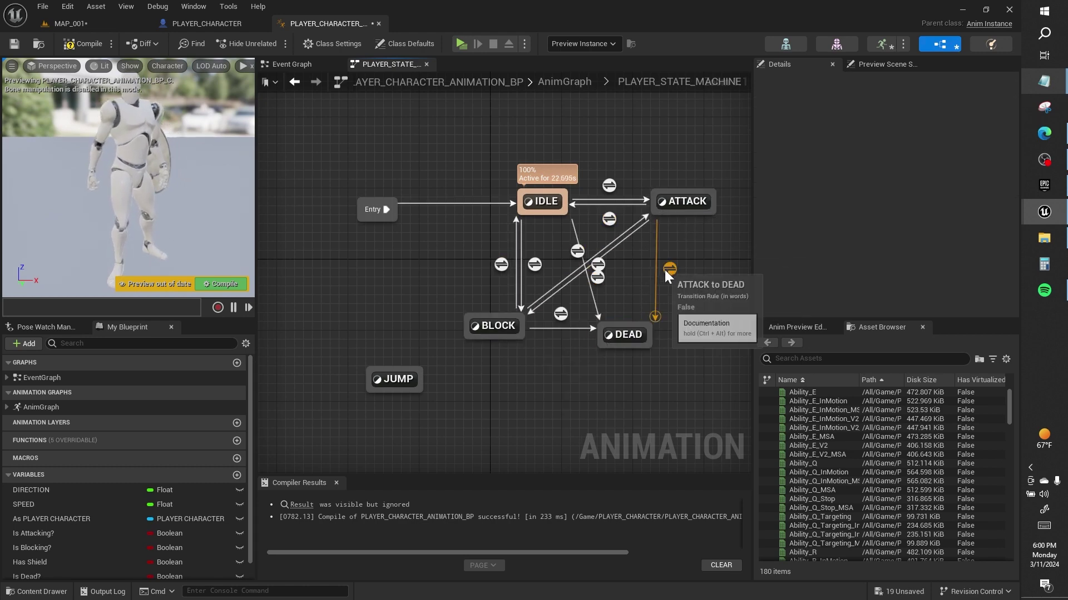
- Make Is Dead? the ATTACK to DEAD transition condition, compile, and check the ATTACK to BLOCK rule
{"action": "double_click", "coordinate": [665, 268]}
{"action": "scroll", "coordinate": [113, 525], "scroll_direction": "down", "scroll_amount": 1}
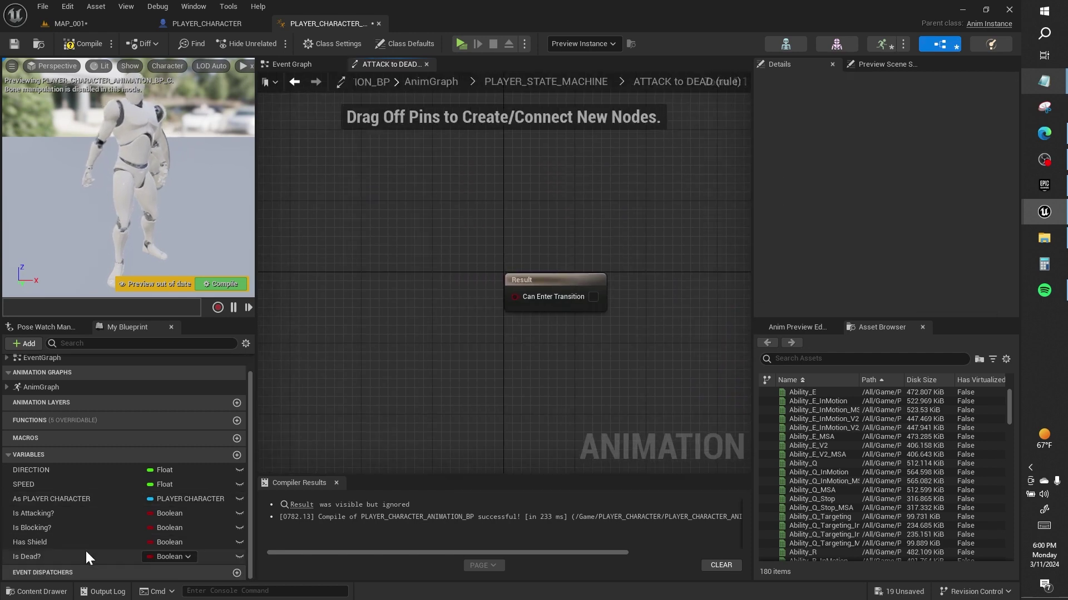
{"action": "left_click_drag", "start_coordinate": [85, 551], "coordinate": [366, 362]}
{"action": "left_click", "coordinate": [389, 381]}
{"action": "left_click_drag", "start_coordinate": [432, 363], "coordinate": [515, 296]}
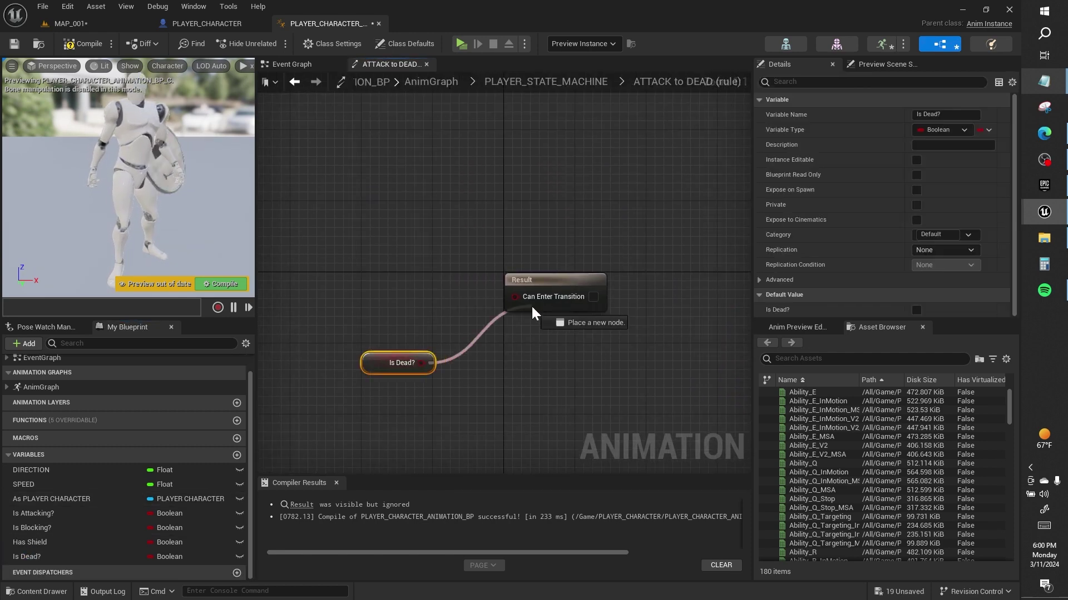
{"action": "left_click", "coordinate": [95, 48]}
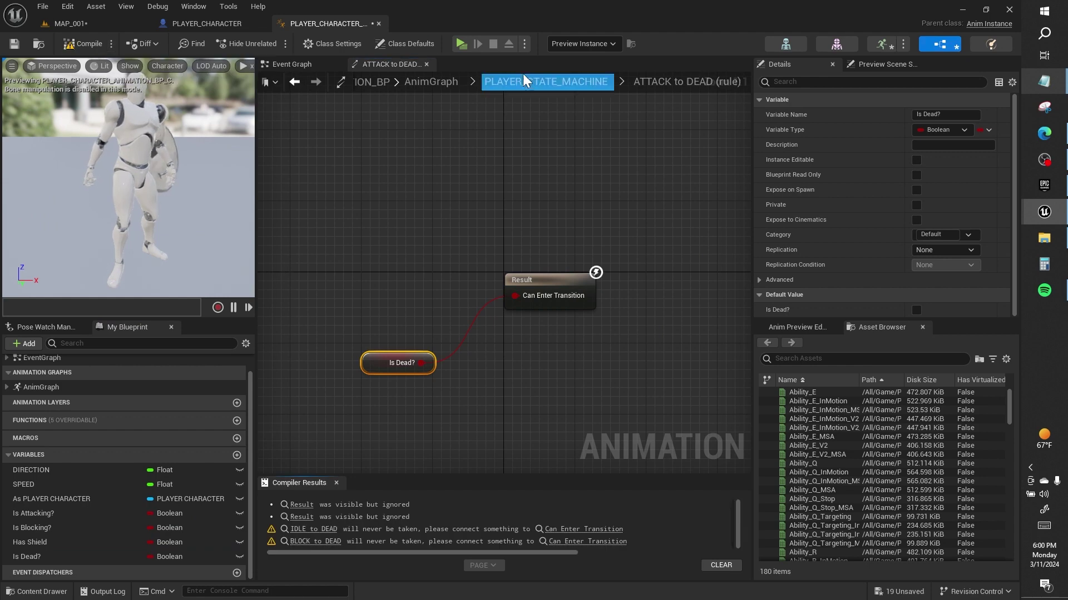
{"action": "left_click", "coordinate": [545, 82]}
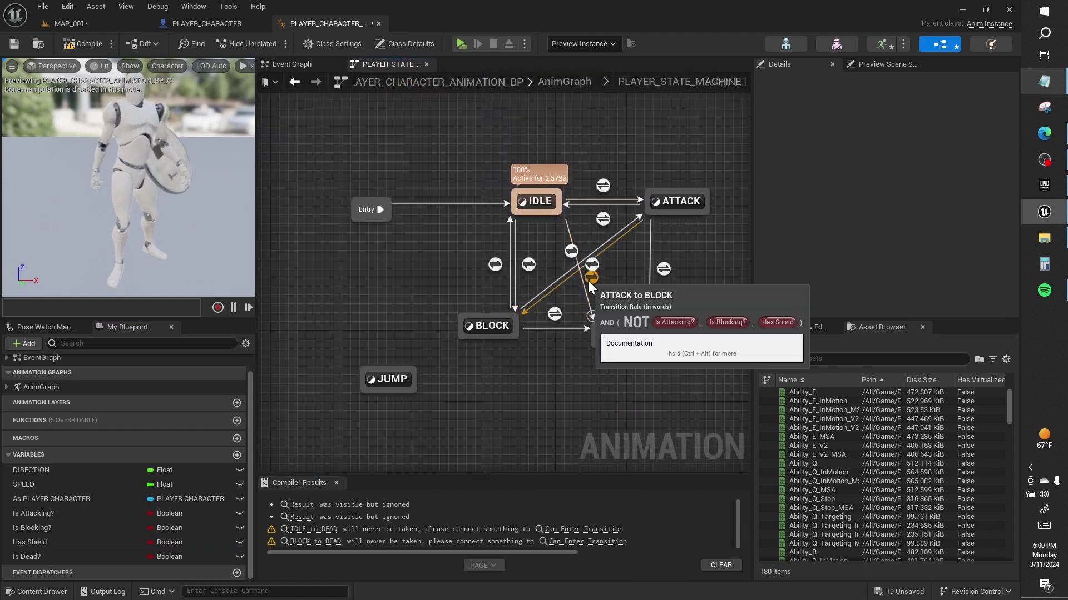
{"action": "double_click", "coordinate": [589, 280]}
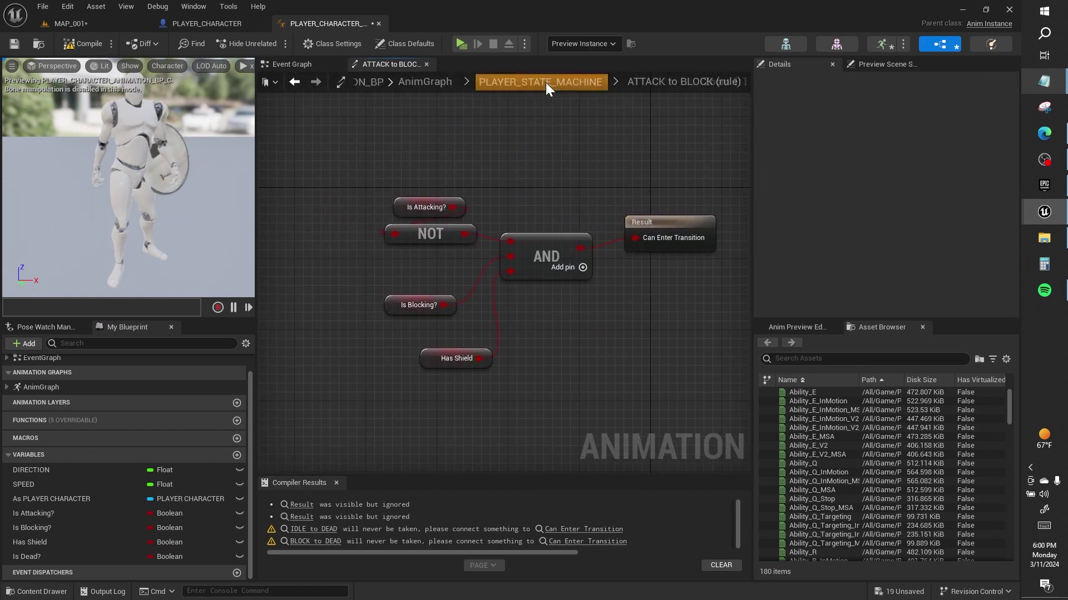
{"action": "left_click", "coordinate": [546, 81]}
- Wire Is Dead? into the IDLE to DEAD rule result and compile
{"action": "left_click", "coordinate": [325, 530]}
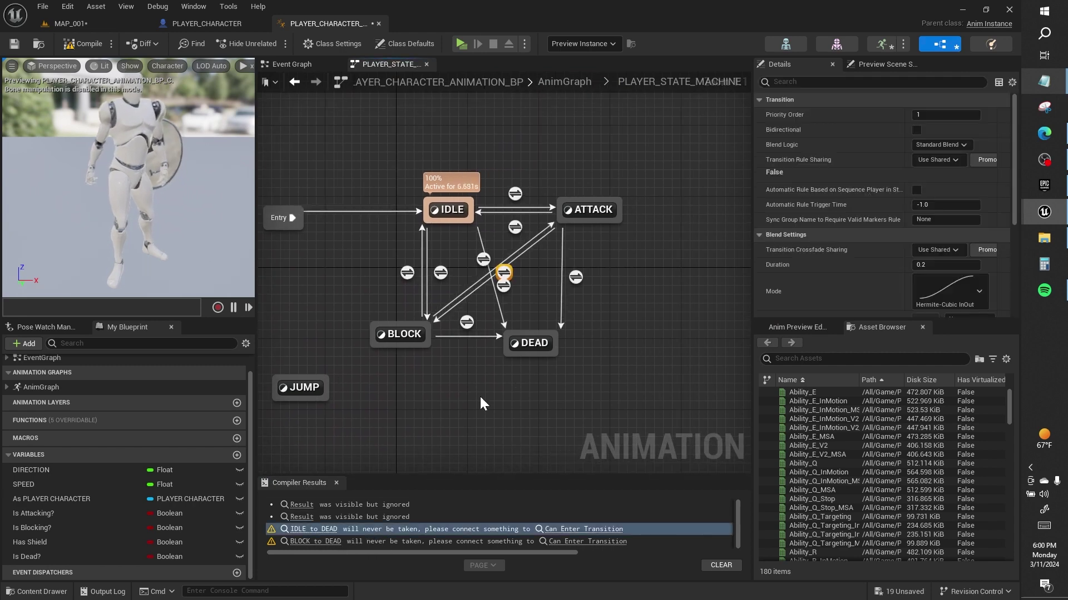
{"action": "double_click", "coordinate": [506, 265]}
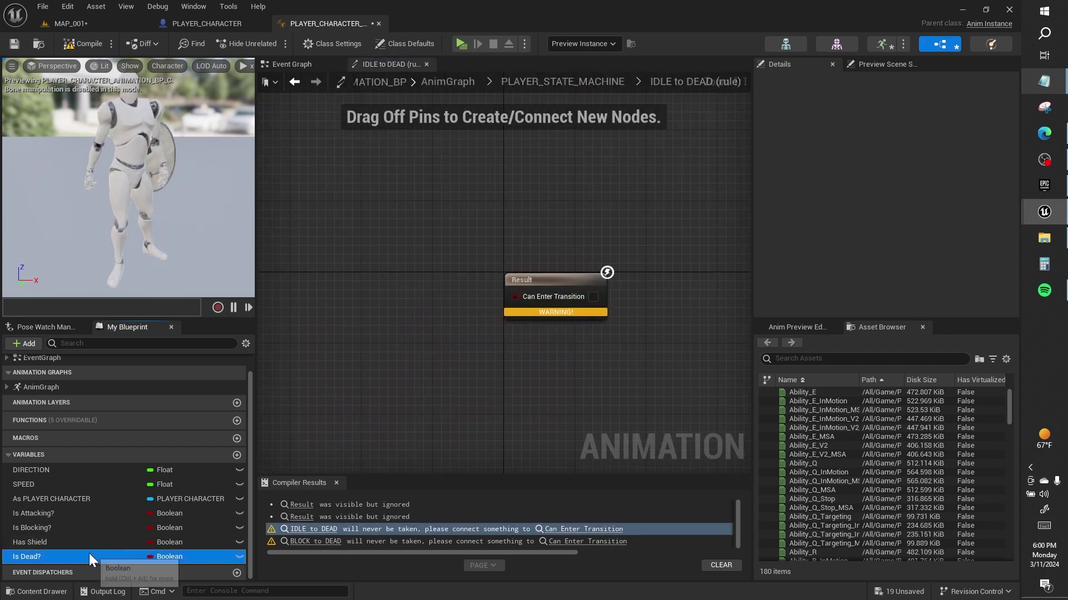
{"action": "left_click_drag", "start_coordinate": [88, 554], "coordinate": [516, 296]}
{"action": "left_click", "coordinate": [99, 48]}
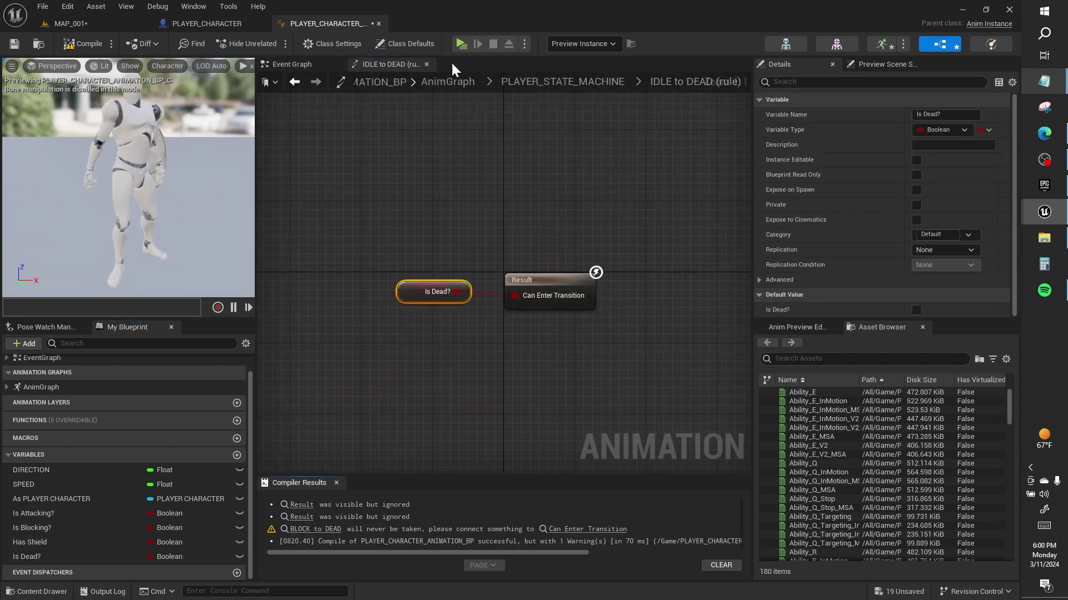
{"action": "left_click", "coordinate": [523, 83]}
- Wire Is Dead? into the BLOCK to DEAD rule's Can Enter Transition and compile
{"action": "left_click", "coordinate": [315, 529]}
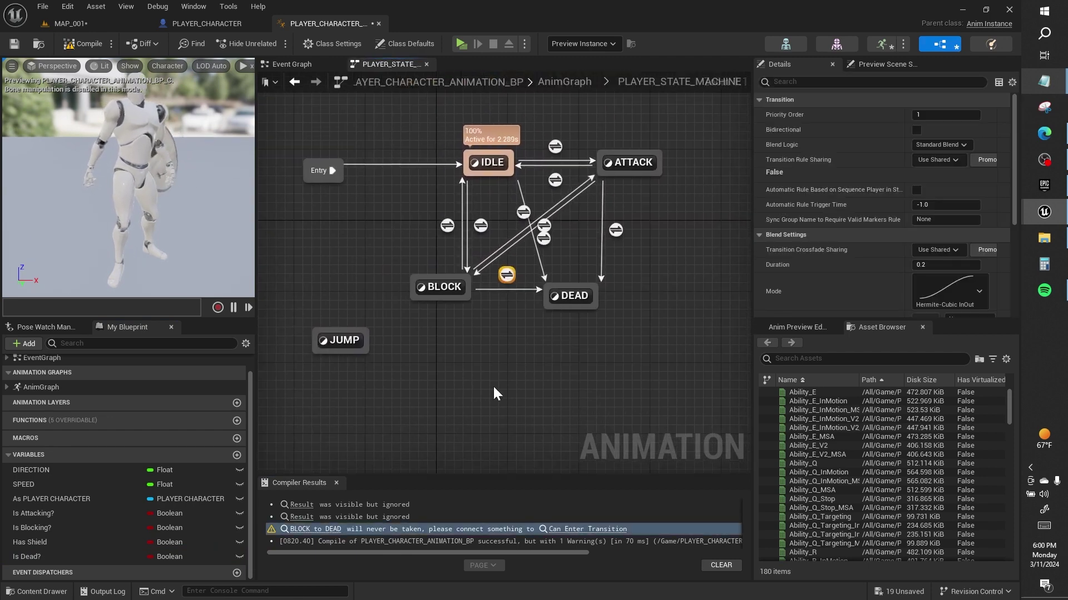
{"action": "double_click", "coordinate": [507, 274]}
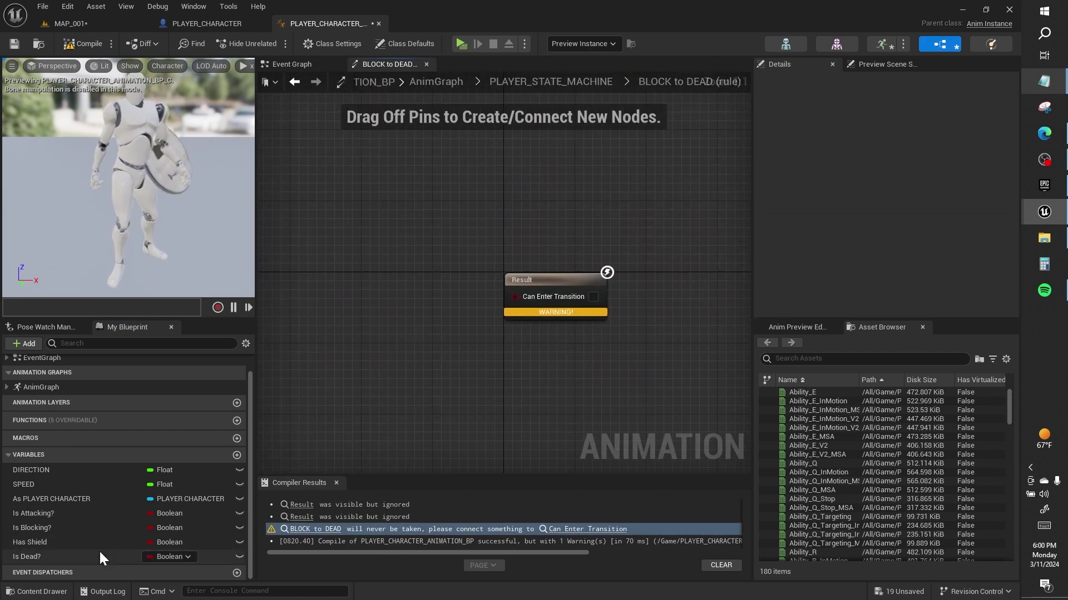
{"action": "left_click_drag", "start_coordinate": [100, 555], "coordinate": [440, 340]}
{"action": "left_click_drag", "start_coordinate": [506, 299], "coordinate": [506, 301]}
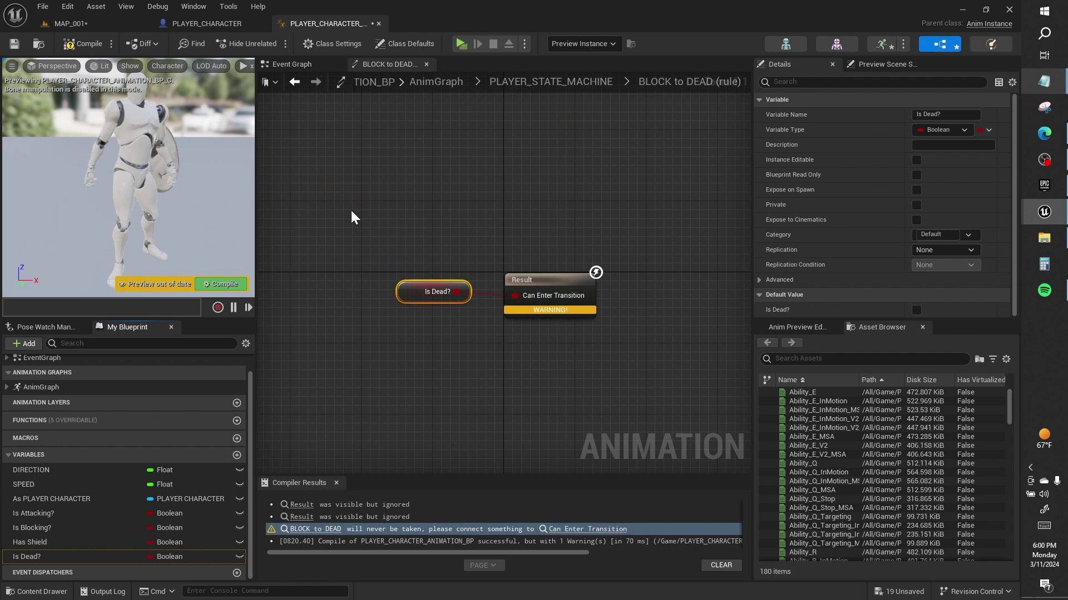
{"action": "left_click", "coordinate": [83, 43]}
{"action": "left_click", "coordinate": [555, 89]}
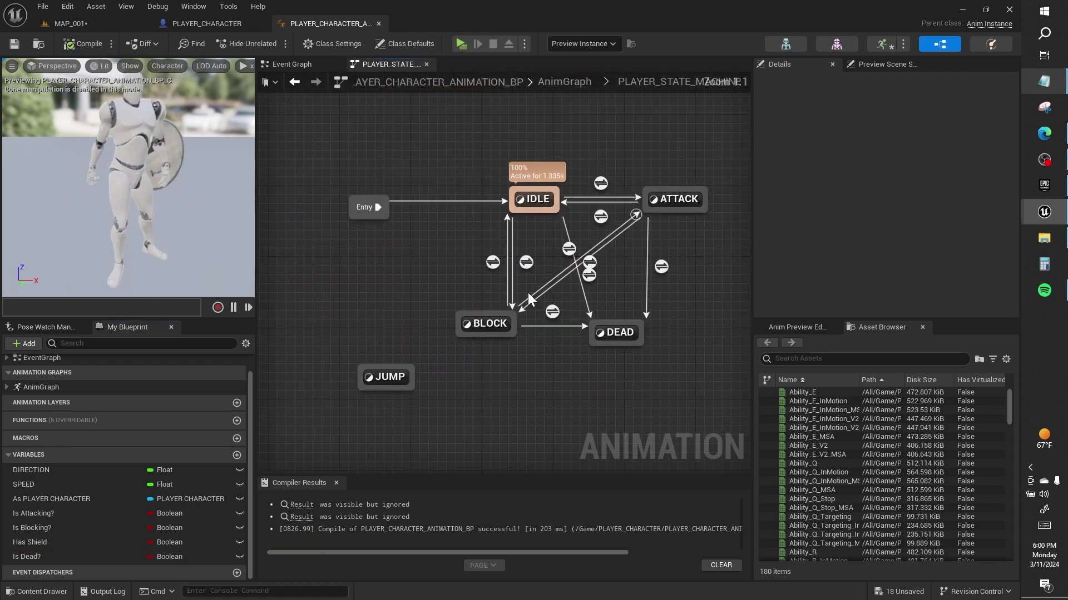
- Open the DEAD state graph and find the Death animation in the Asset Browser
{"action": "double_click", "coordinate": [611, 333]}
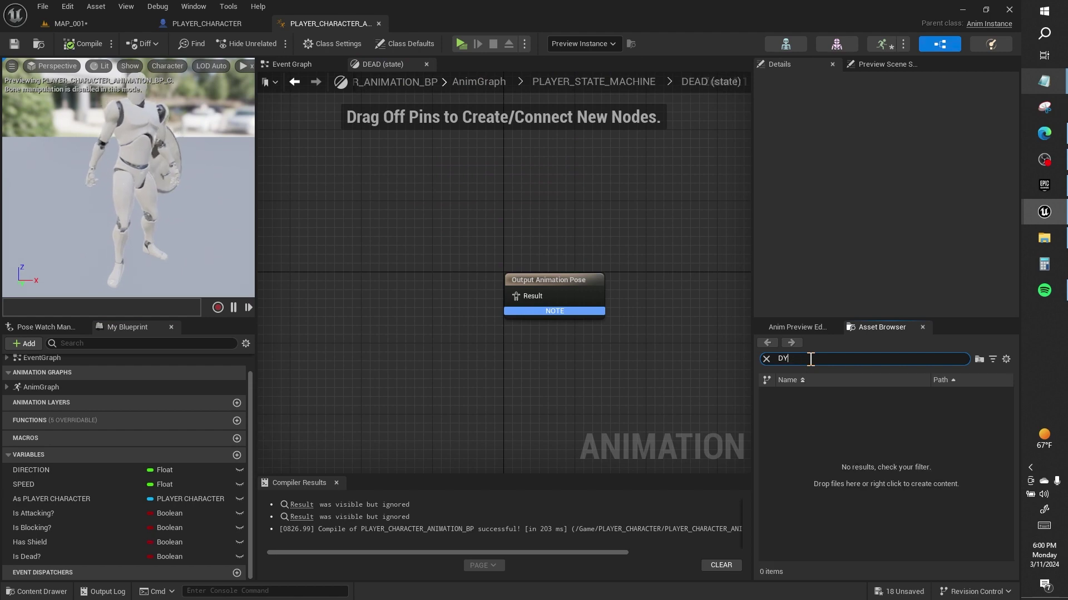
{"action": "type", "text": "EA"}
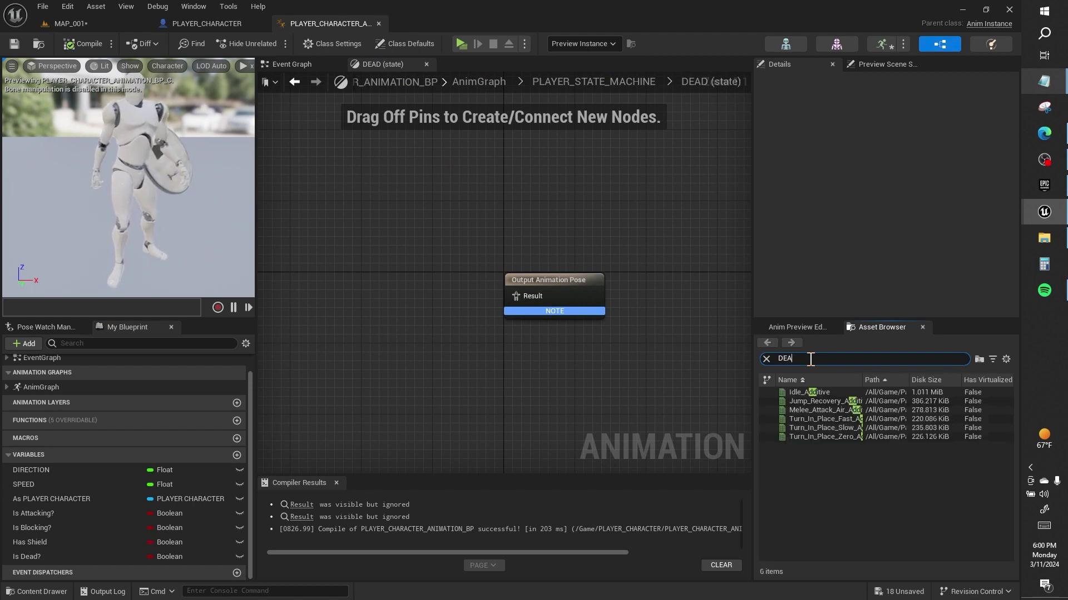
{"action": "type", "text": "DD"}
{"action": "key", "text": "BackSpace"}
{"action": "key", "text": "BackSpace"}
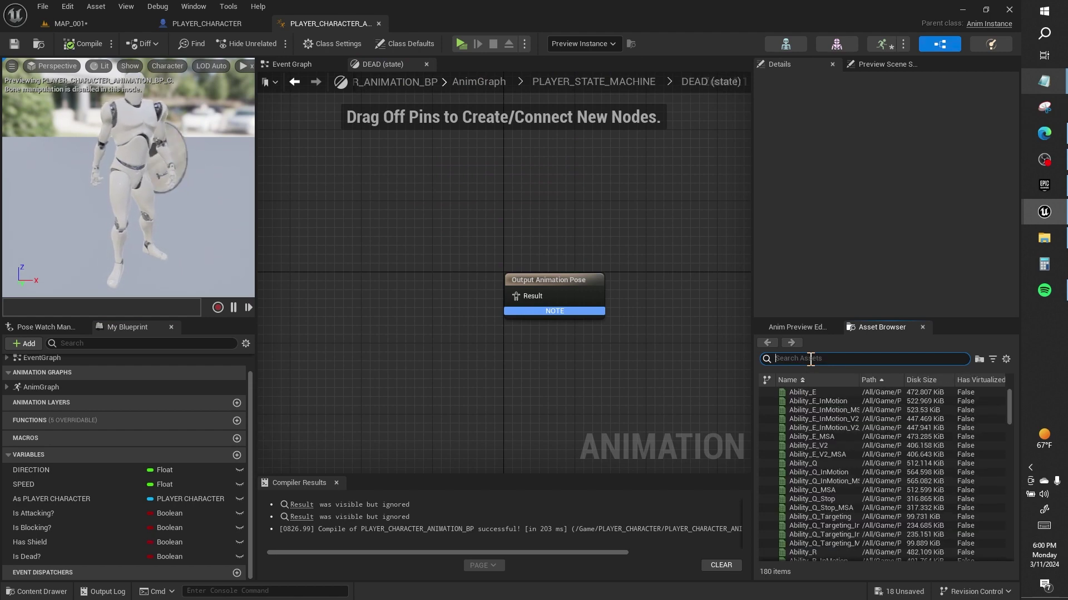
{"action": "scroll", "coordinate": [823, 465], "scroll_direction": "down", "scroll_amount": 10}
{"action": "scroll", "coordinate": [826, 464], "scroll_direction": "down", "scroll_amount": 10}
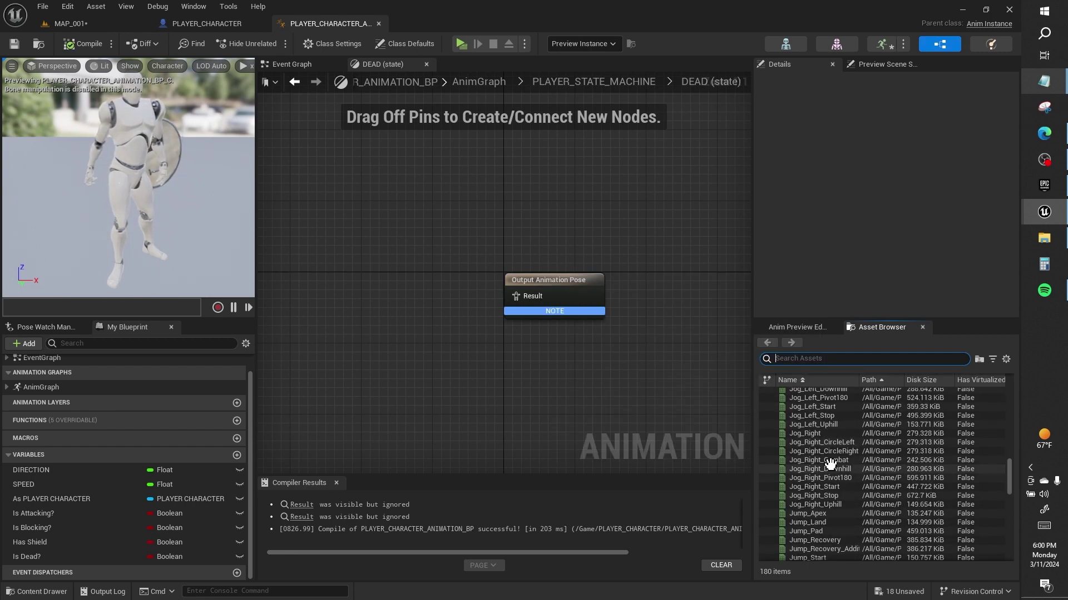
{"action": "scroll", "coordinate": [830, 464], "scroll_direction": "down", "scroll_amount": 10}
{"action": "scroll", "coordinate": [830, 464], "scroll_direction": "down", "scroll_amount": 4}
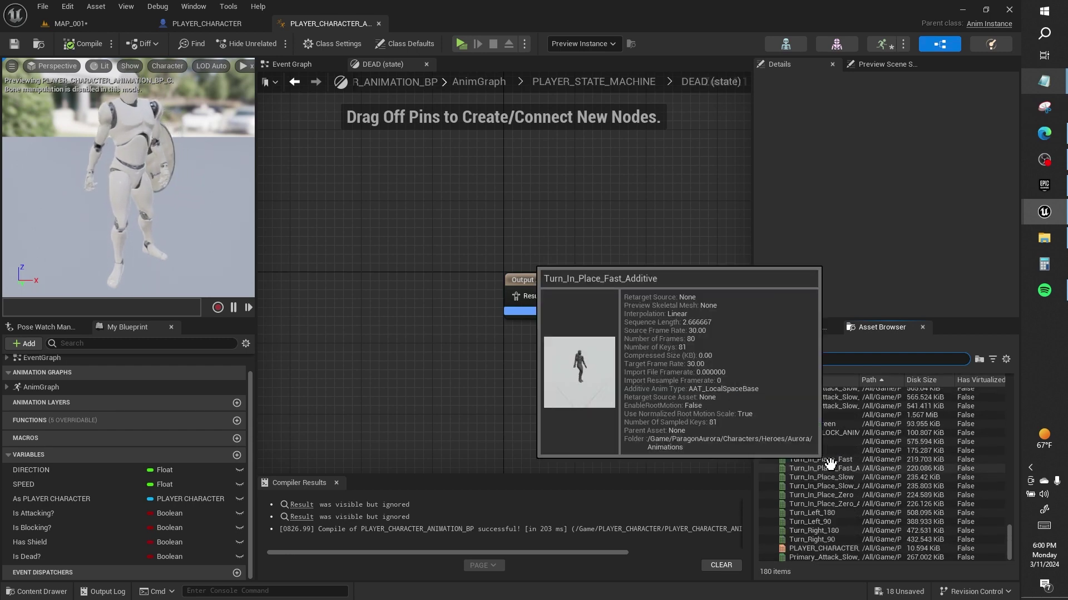
{"action": "scroll", "coordinate": [830, 463], "scroll_direction": "up", "scroll_amount": 3}
{"action": "scroll", "coordinate": [831, 445], "scroll_direction": "up", "scroll_amount": 5}
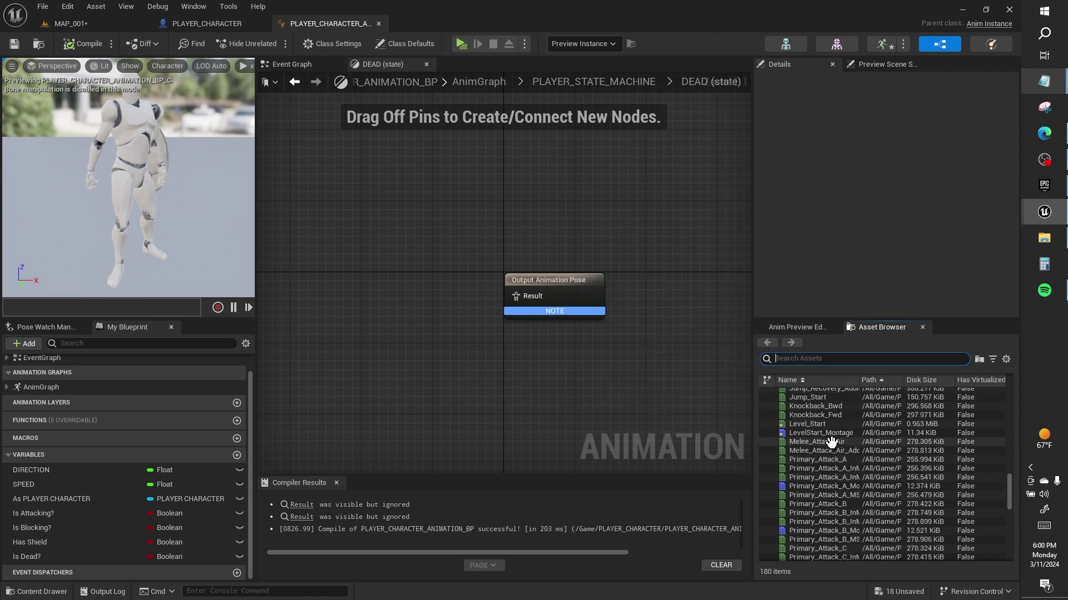
{"action": "scroll", "coordinate": [831, 442], "scroll_direction": "up", "scroll_amount": 3}
{"action": "scroll", "coordinate": [833, 437], "scroll_direction": "up", "scroll_amount": 4}
{"action": "scroll", "coordinate": [833, 432], "scroll_direction": "up", "scroll_amount": 4}
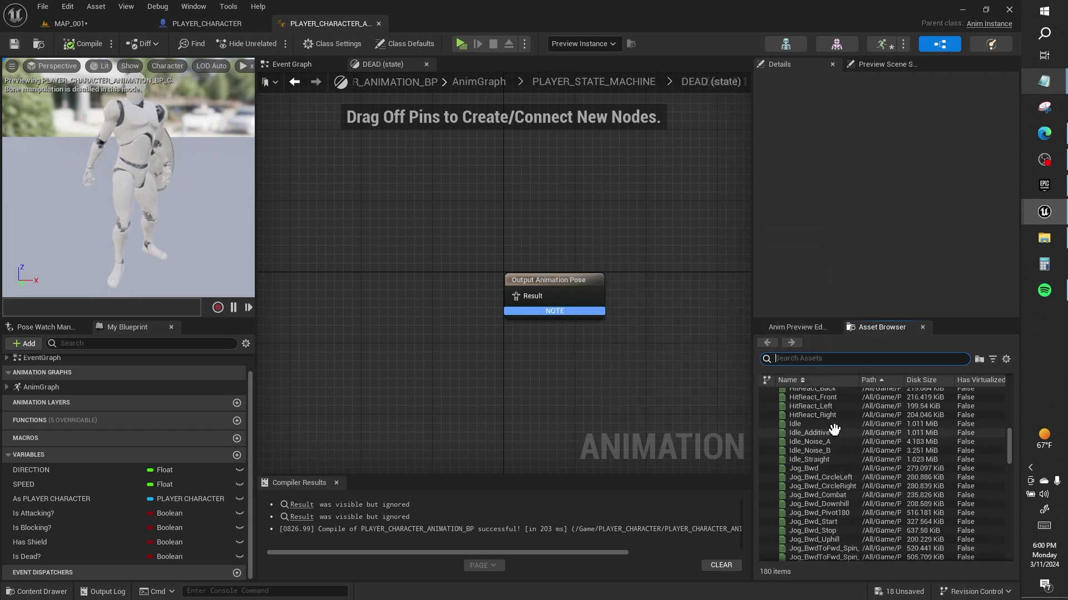
{"action": "scroll", "coordinate": [833, 428], "scroll_direction": "up", "scroll_amount": 3}
{"action": "scroll", "coordinate": [833, 428], "scroll_direction": "up", "scroll_amount": 4}
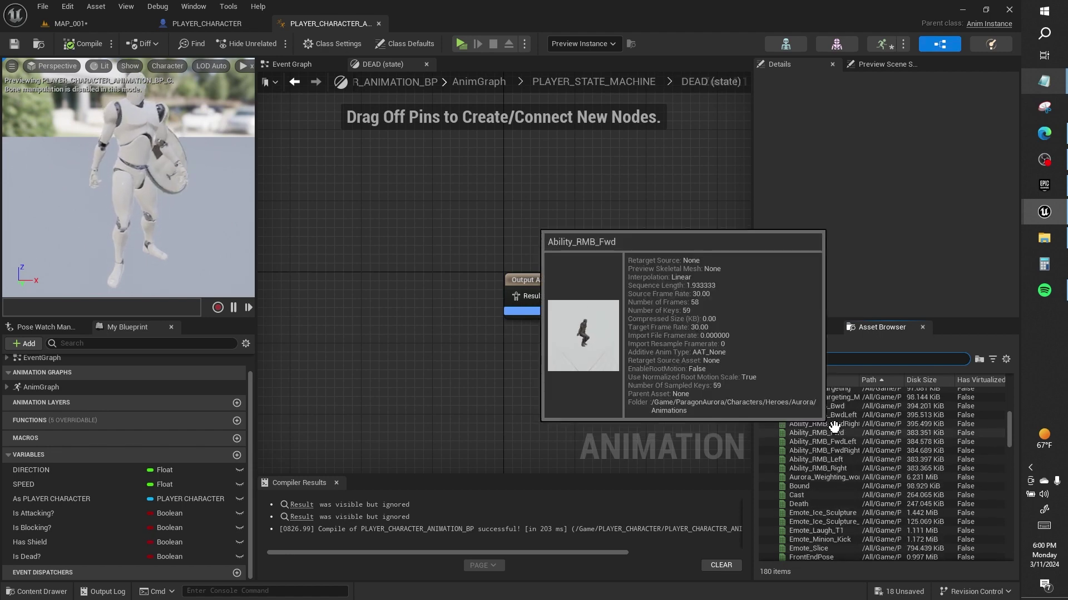
- Play the Death animation into Output Animation Pose, compile, and return to MAP_001
{"action": "left_click", "coordinate": [798, 504]}
{"action": "left_click_drag", "start_coordinate": [799, 504], "coordinate": [352, 311]}
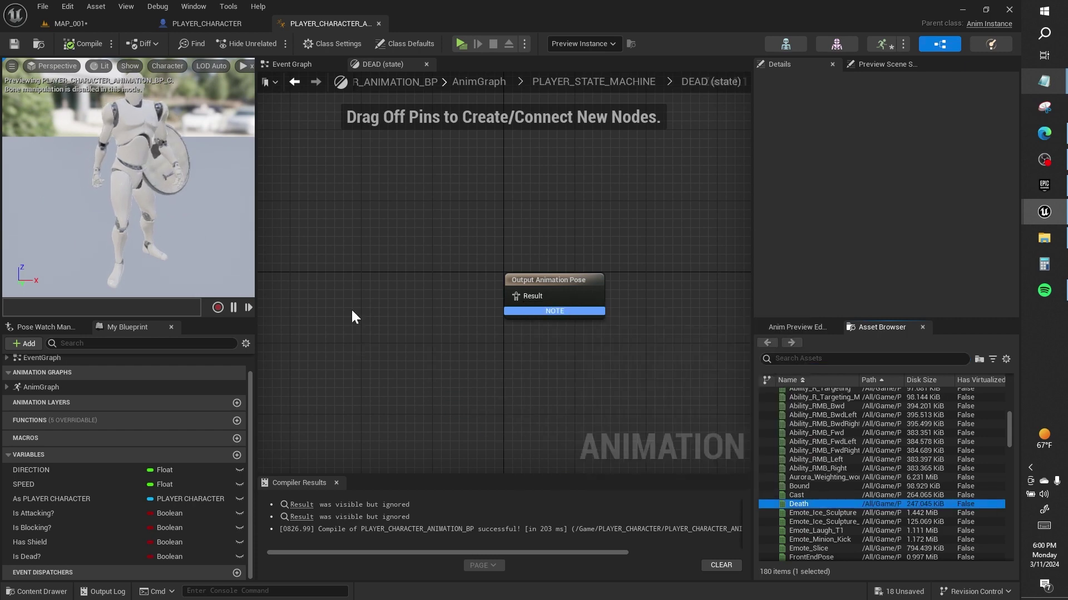
{"action": "left_click_drag", "start_coordinate": [414, 334], "coordinate": [517, 296]}
{"action": "mouse_move", "coordinate": [381, 329]}
{"action": "left_mouse_down"}
{"action": "mouse_move", "coordinate": [396, 287]}
{"action": "mouse_move", "coordinate": [388, 306]}
{"action": "left_mouse_up"}
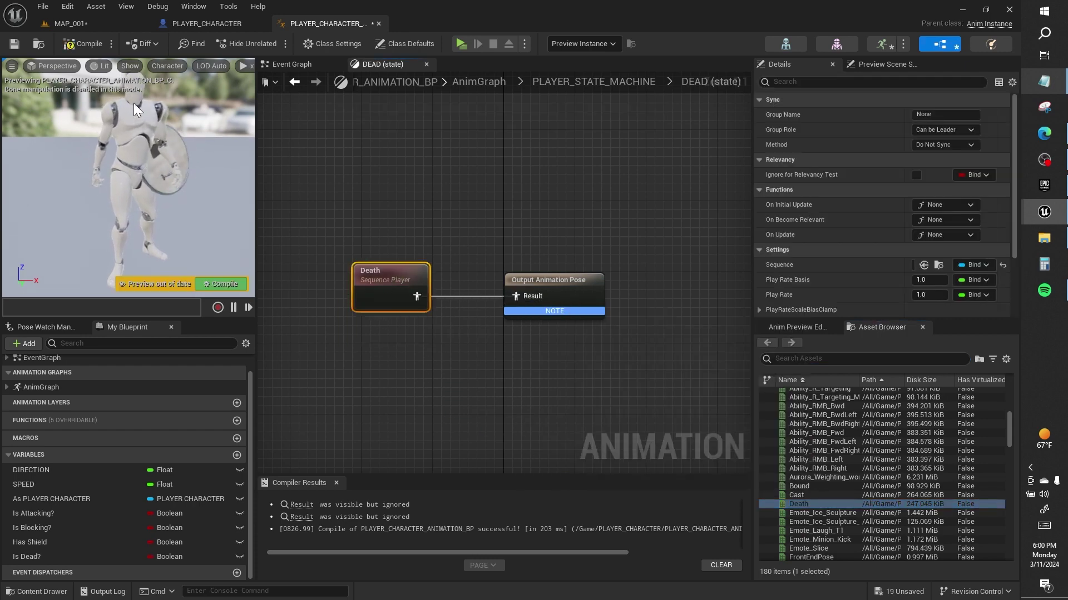
{"action": "left_click", "coordinate": [89, 48]}
{"action": "left_click", "coordinate": [99, 25]}
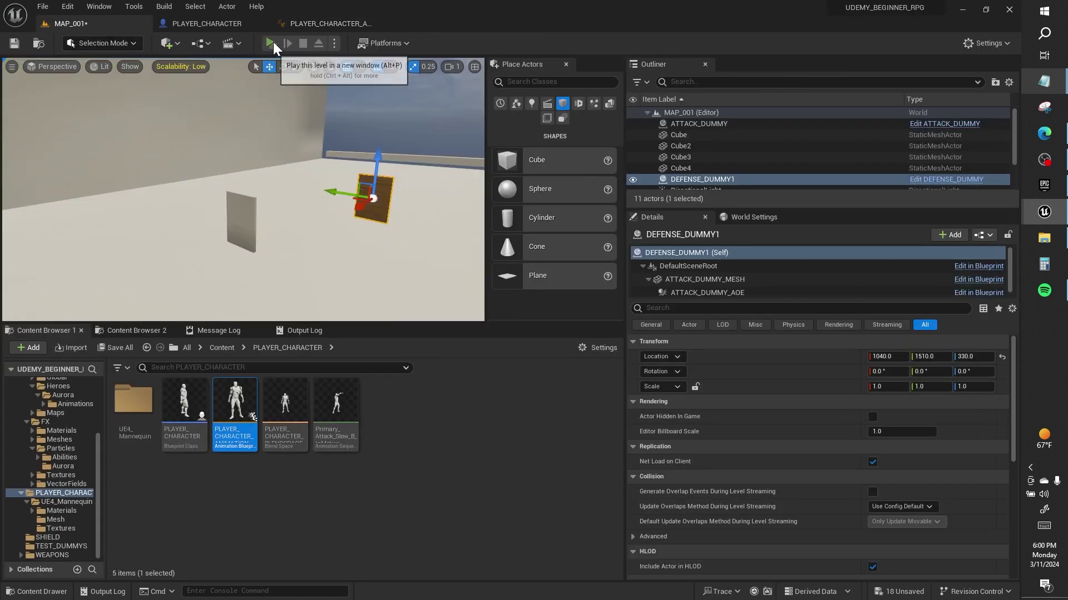
- Playtest MAP_001, walking into the wooden wall repeatedly until health drops to -5
{"action": "left_click", "coordinate": [271, 43]}
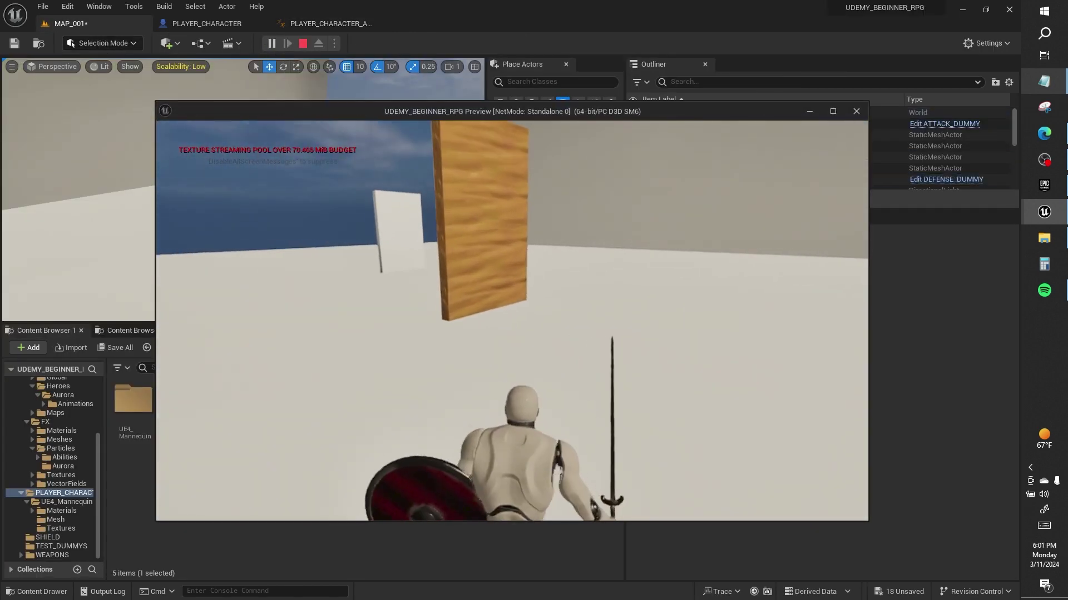
{"action": "key", "text": "s"}
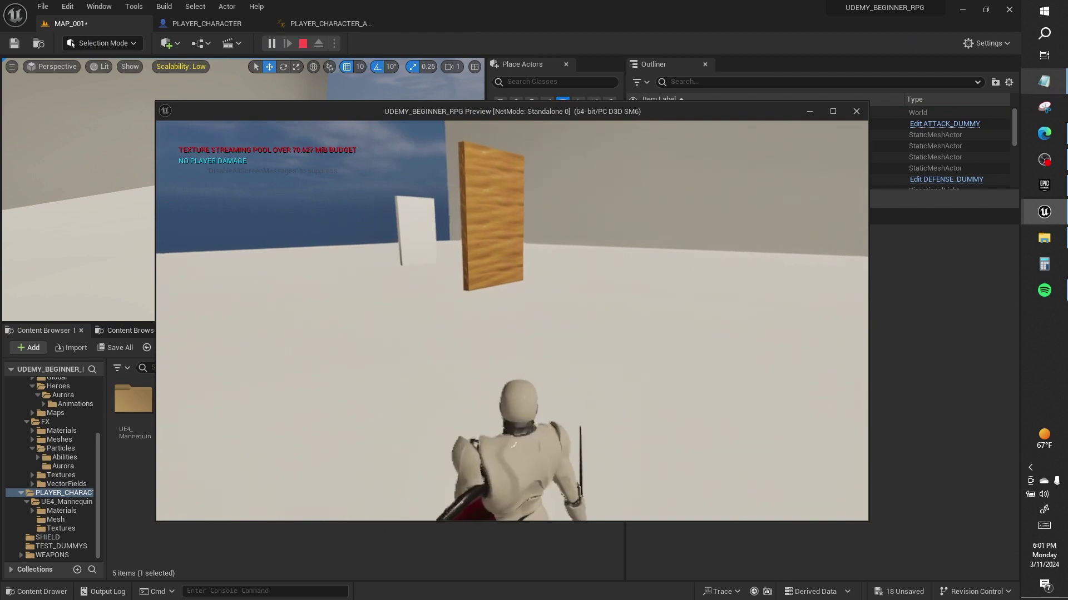
{"action": "key", "text": "w"}
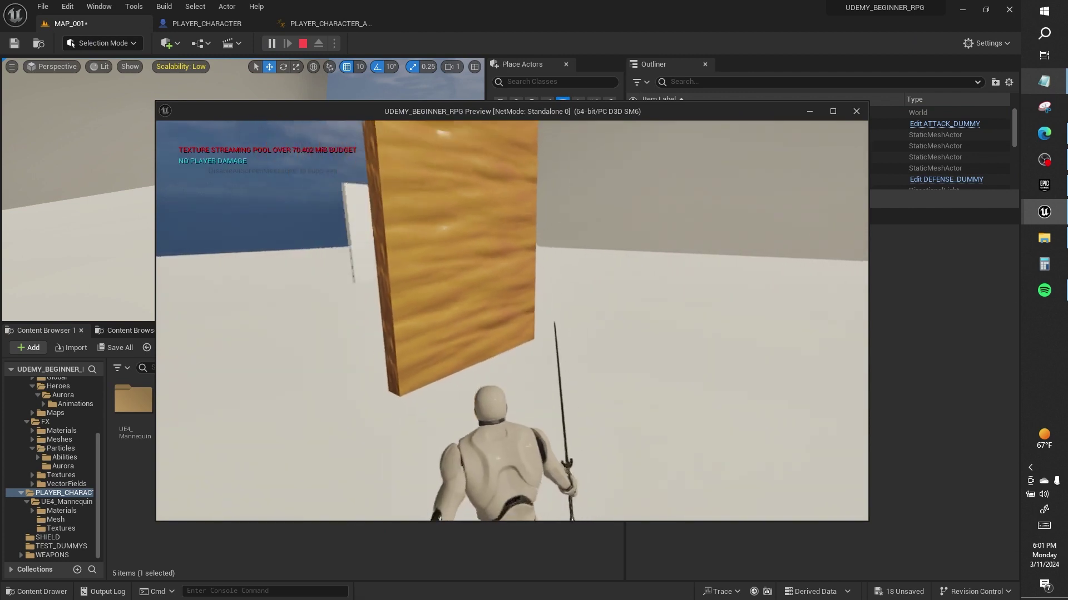
{"action": "key", "text": "s"}
{"action": "key", "text": "w"}
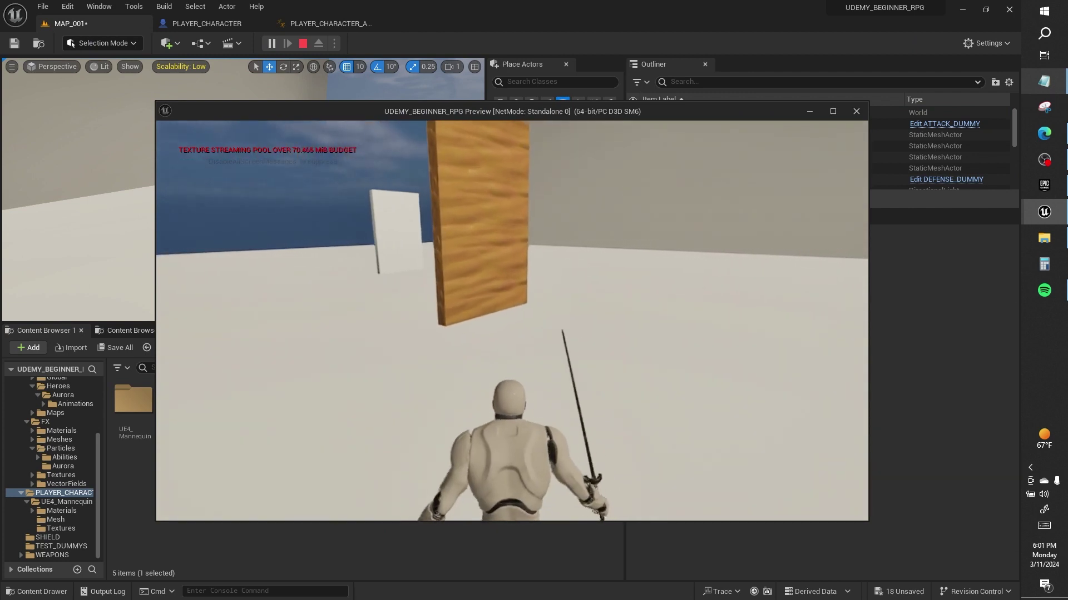
{"action": "key", "text": "s"}
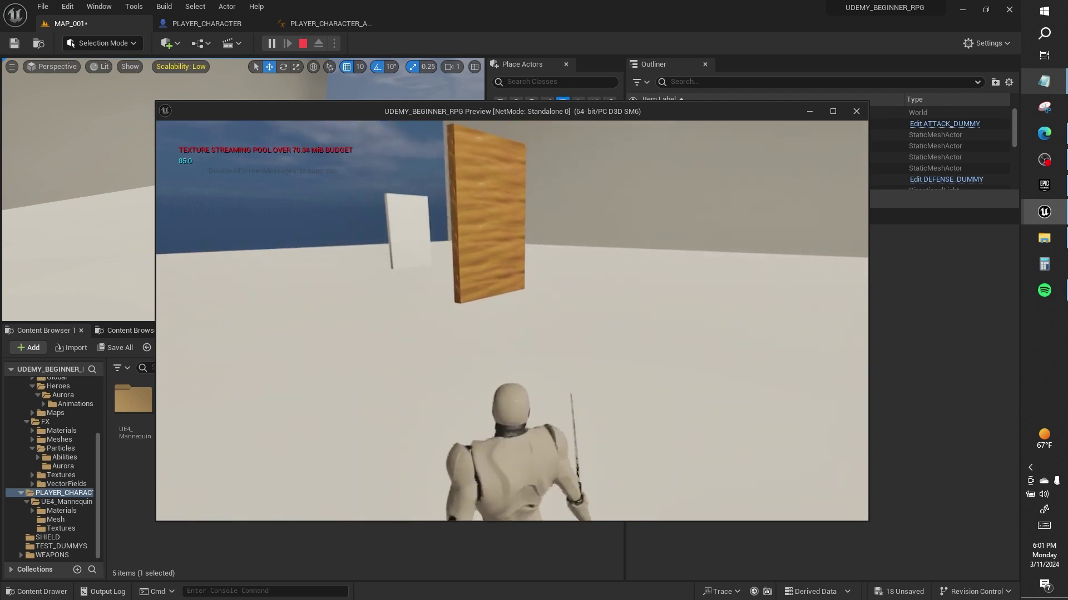
{"action": "key", "text": "w"}
{"action": "key", "text": "s"}
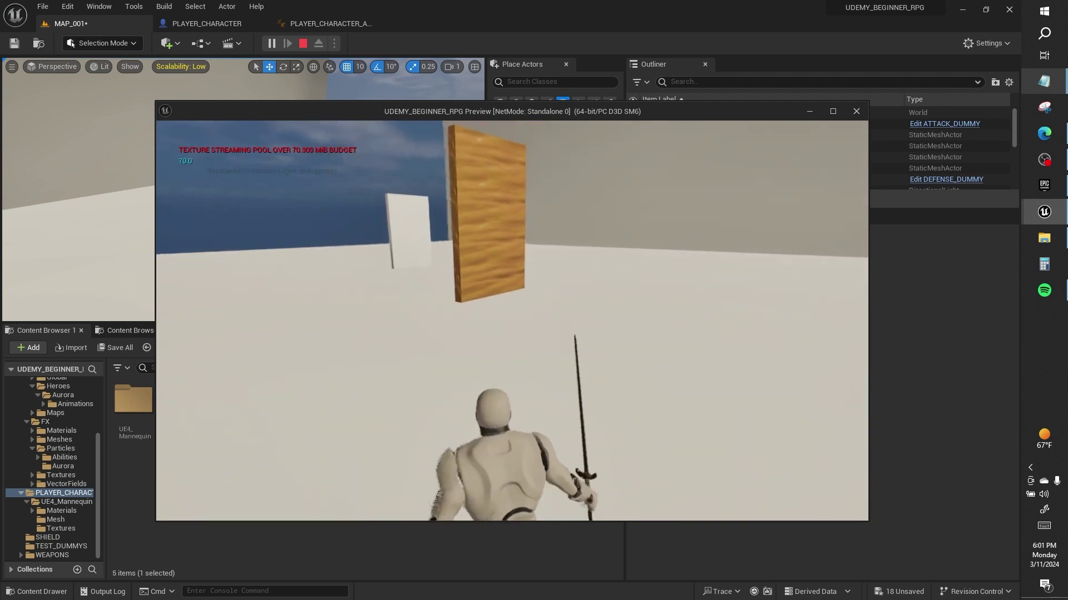
{"action": "key", "text": "w"}
{"action": "key", "text": "s"}
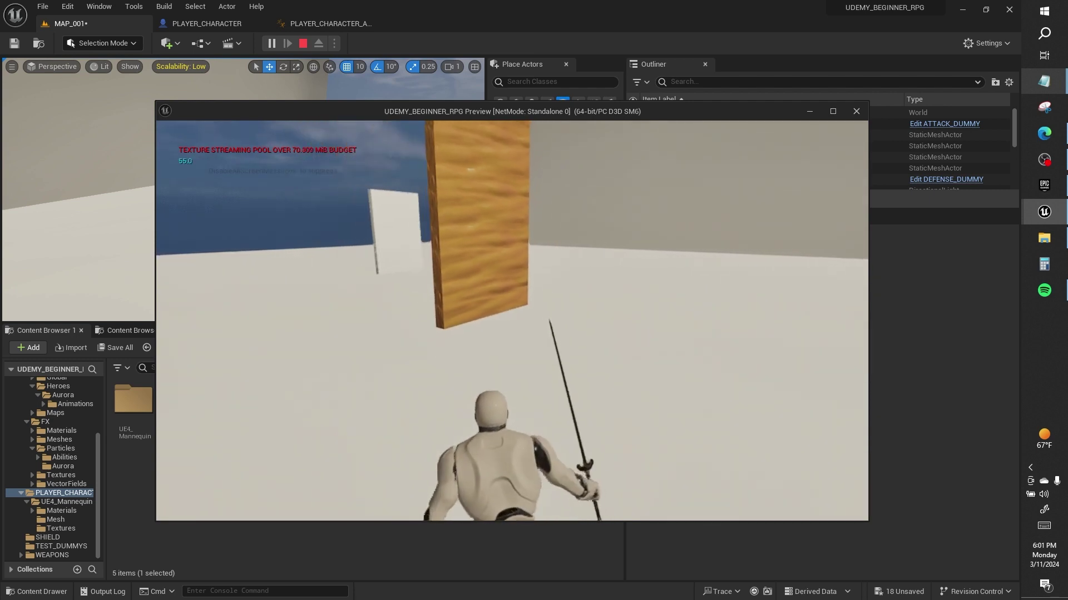
{"action": "key", "text": "w"}
{"action": "key", "text": "s"}
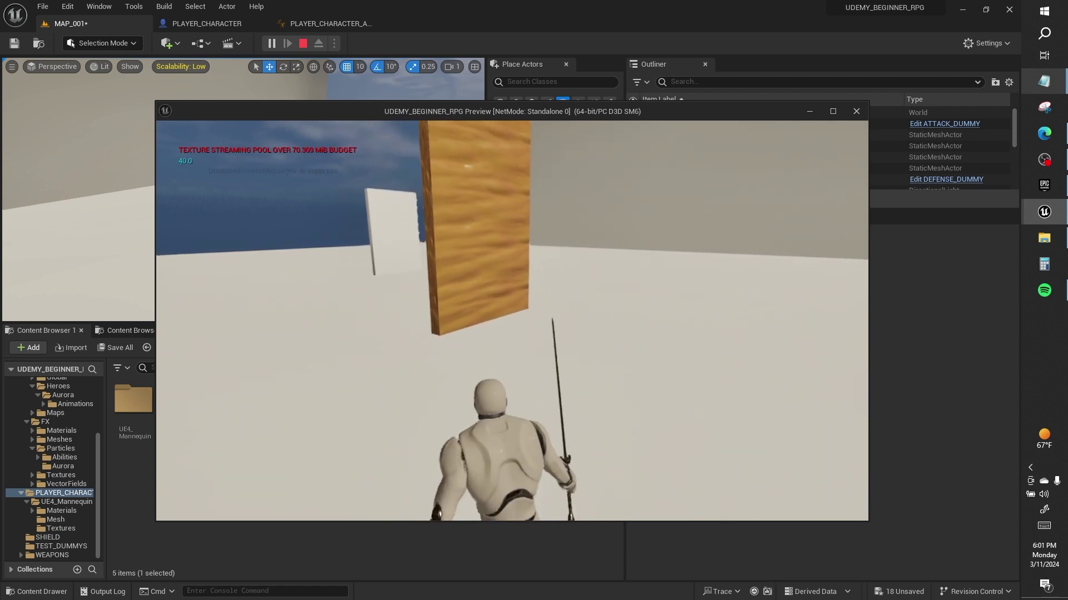
{"action": "key", "text": "w"}
{"action": "key", "text": "s"}
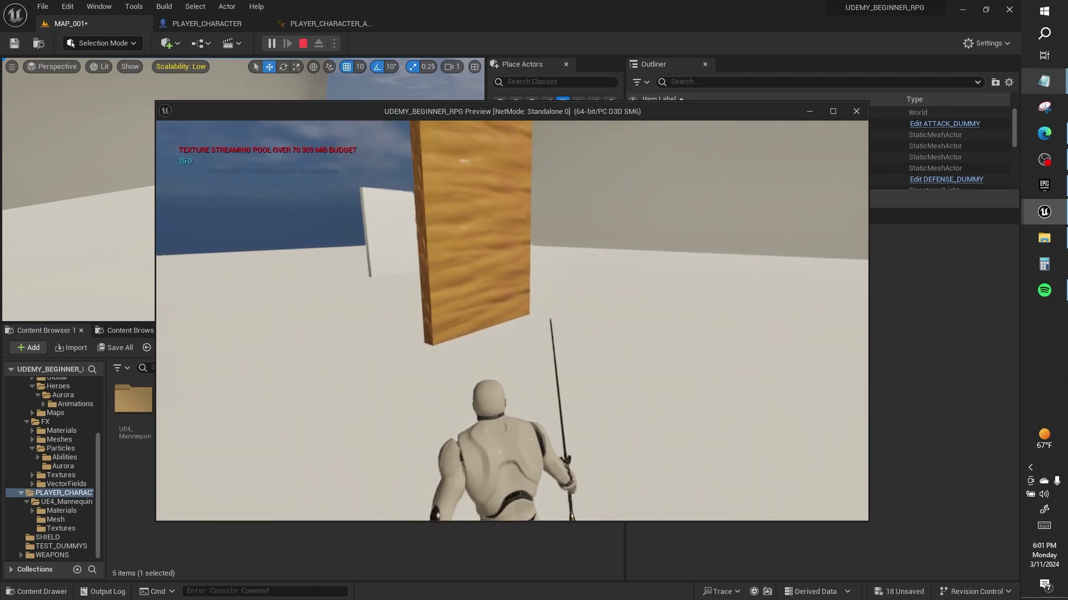
{"action": "key", "text": "w"}
{"action": "key", "text": "s"}
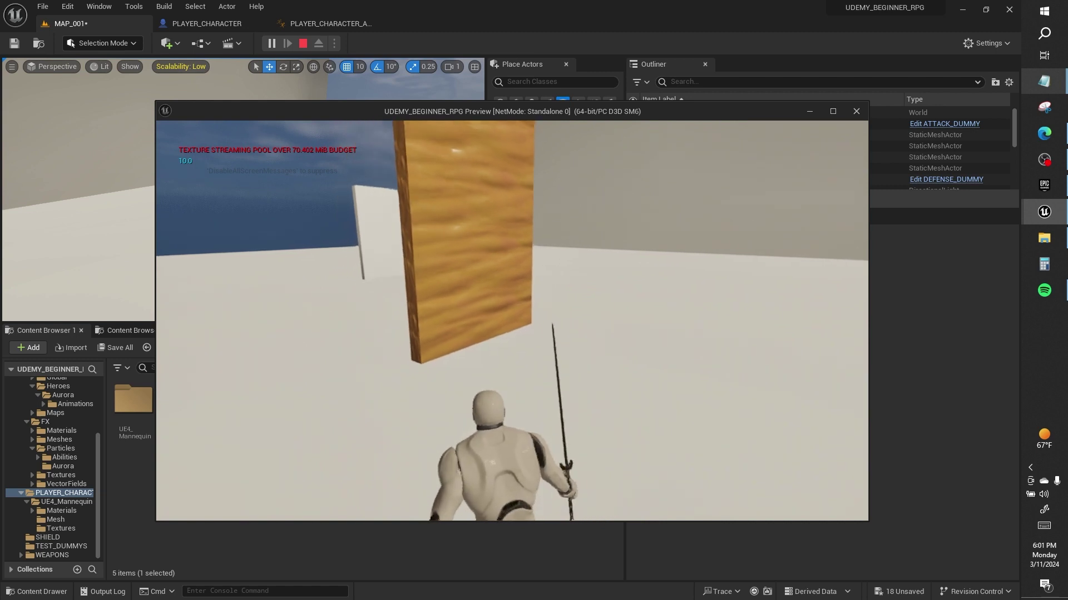
{"action": "key", "text": "w"}
{"action": "key", "text": "w"}
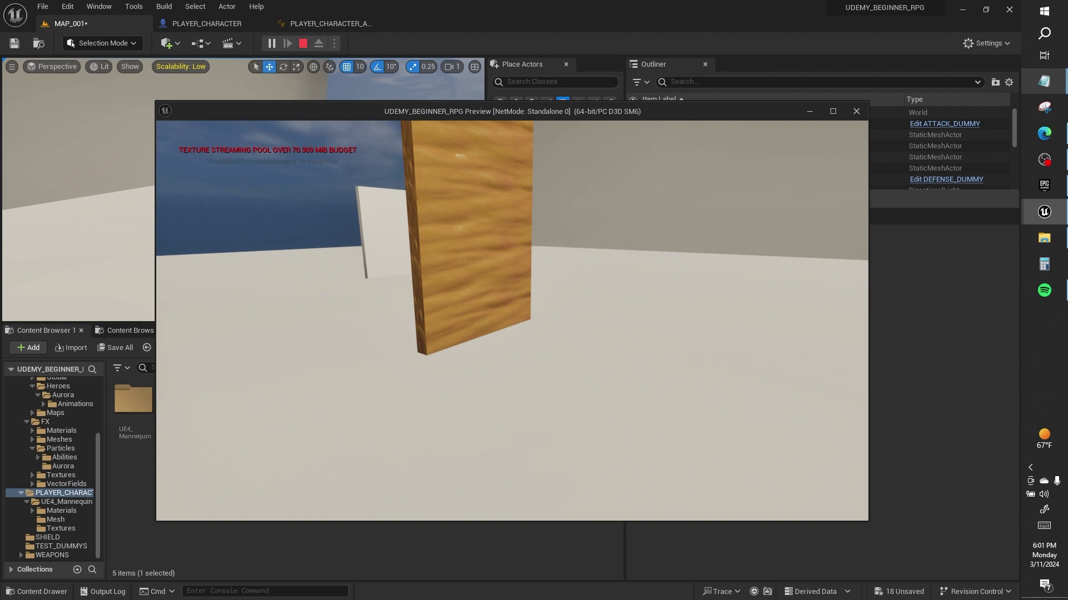
{"action": "key", "text": "alt+Tab"}
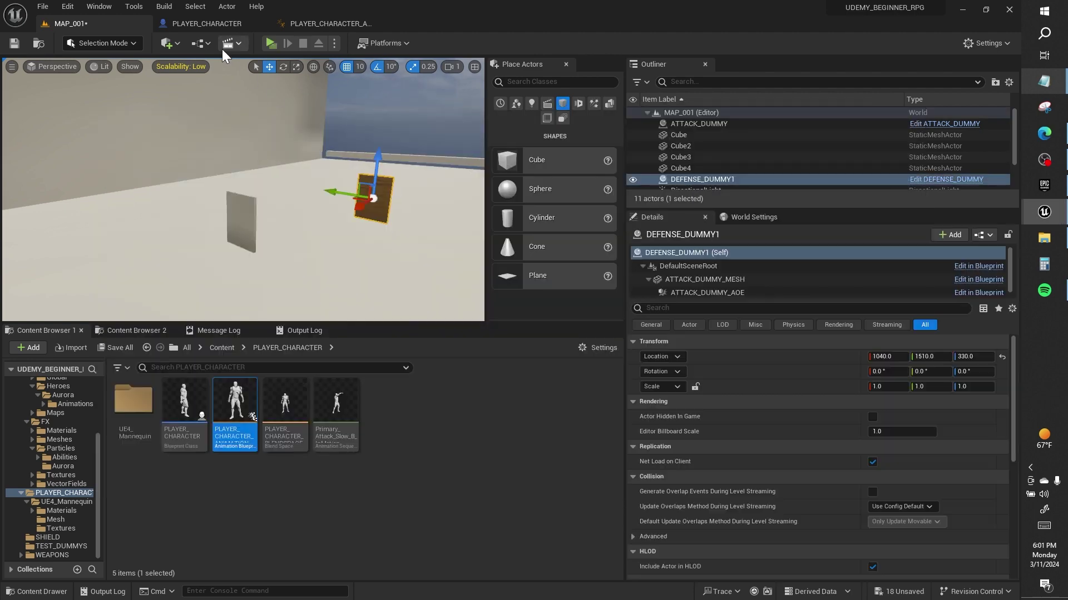
- Open the RECEIVE_DAMAGE function graph in the PLAYER_CHARACTER blueprint
{"action": "left_click", "coordinate": [217, 23]}
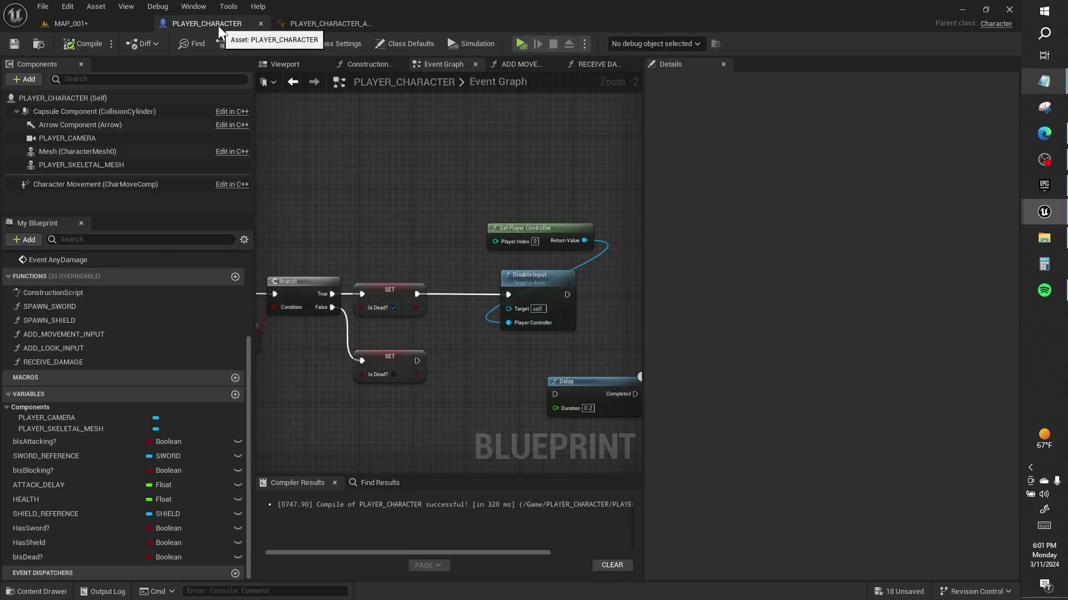
{"action": "scroll", "coordinate": [388, 261], "scroll_direction": "down", "scroll_amount": 4}
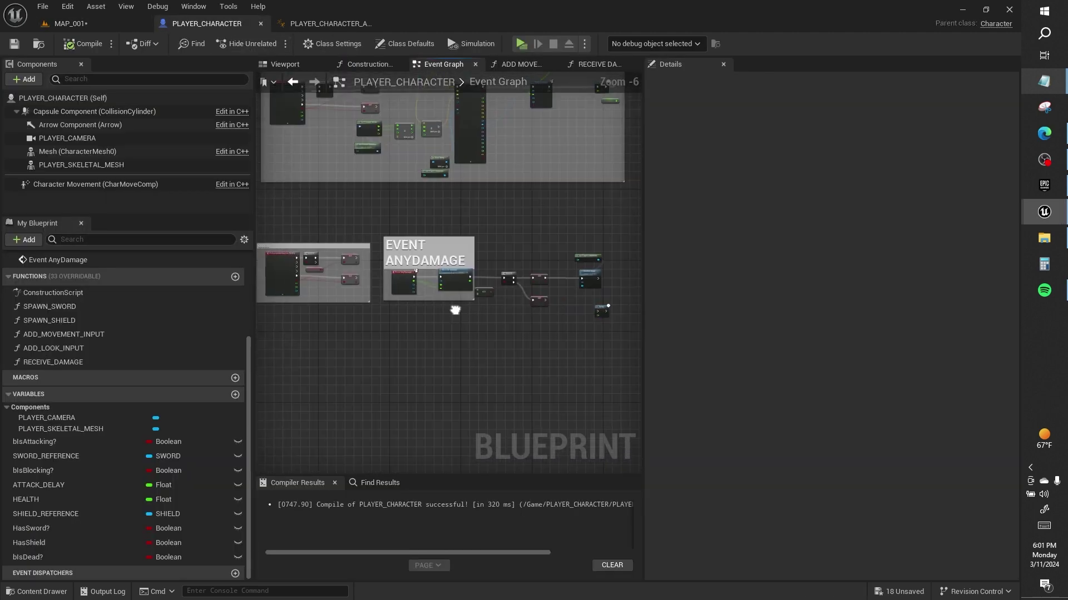
{"action": "right_click_drag", "start_coordinate": [508, 315], "coordinate": [516, 390]}
{"action": "mouse_move", "coordinate": [462, 250]}
{"action": "right_mouse_down"}
{"action": "mouse_move", "coordinate": [469, 329]}
{"action": "mouse_move", "coordinate": [424, 229]}
{"action": "mouse_move", "coordinate": [436, 385]}
{"action": "right_mouse_up"}
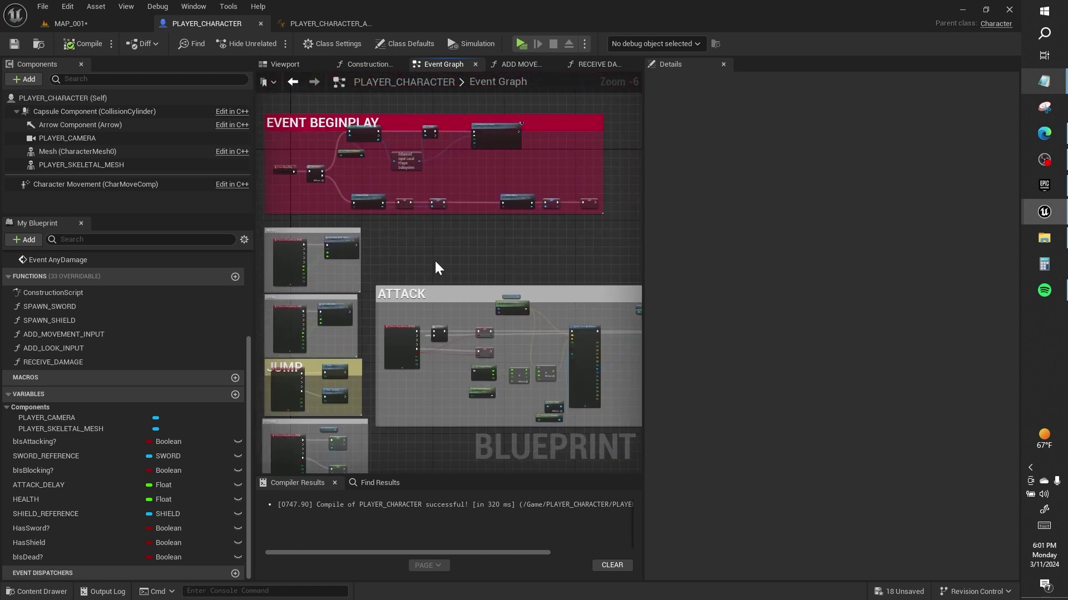
{"action": "right_click_drag", "start_coordinate": [435, 259], "coordinate": [424, 199]}
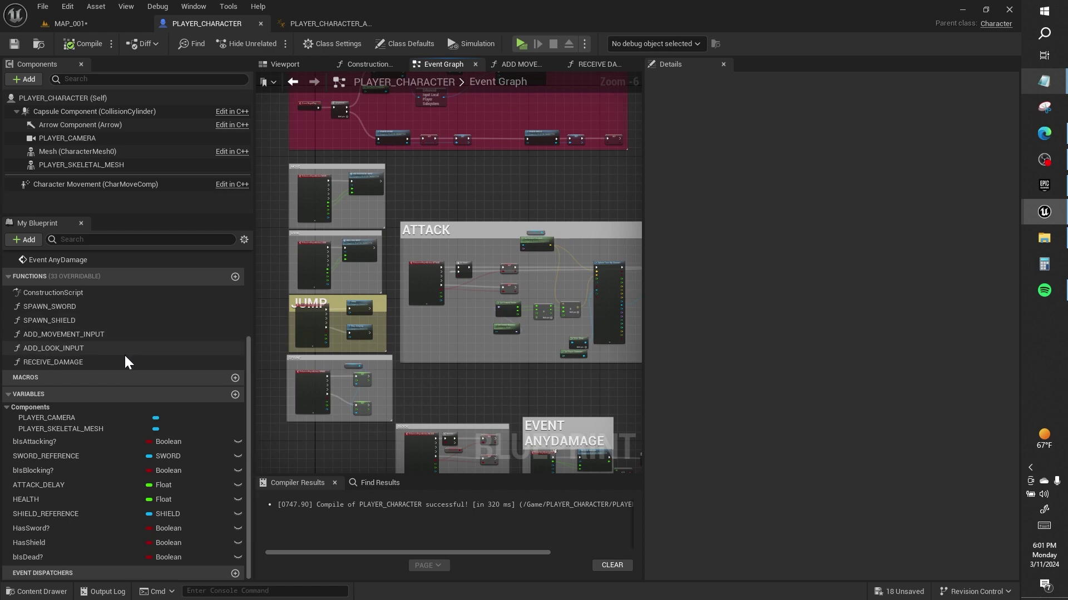
{"action": "double_click", "coordinate": [125, 359]}
{"action": "scroll", "coordinate": [535, 266], "scroll_direction": "up", "scroll_amount": 2}
{"action": "scroll", "coordinate": [558, 270], "scroll_direction": "up", "scroll_amount": 2}
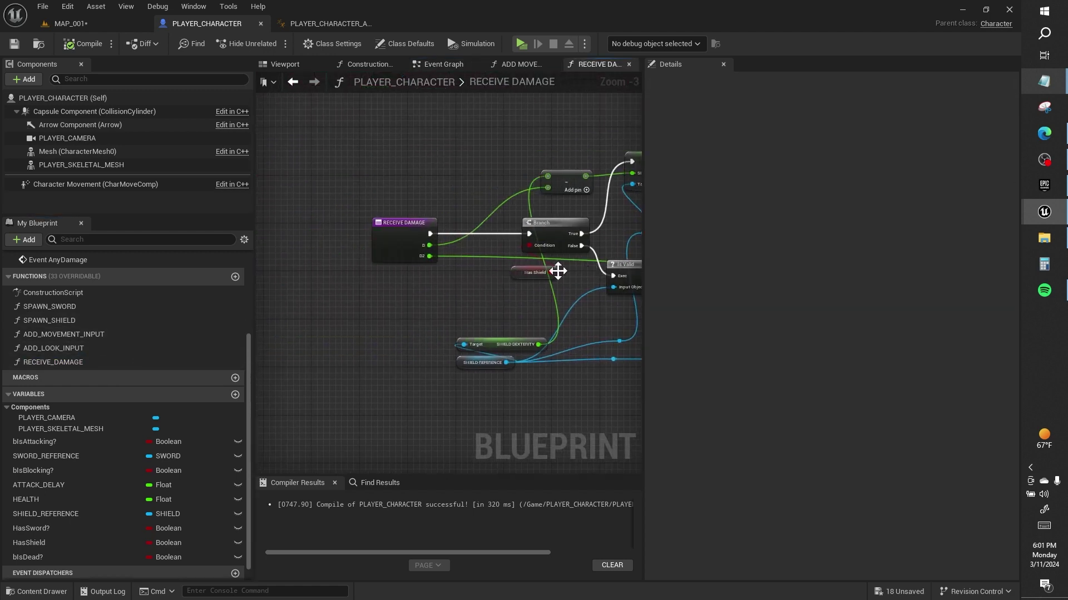
{"action": "right_click_drag", "start_coordinate": [563, 289], "coordinate": [398, 282]}
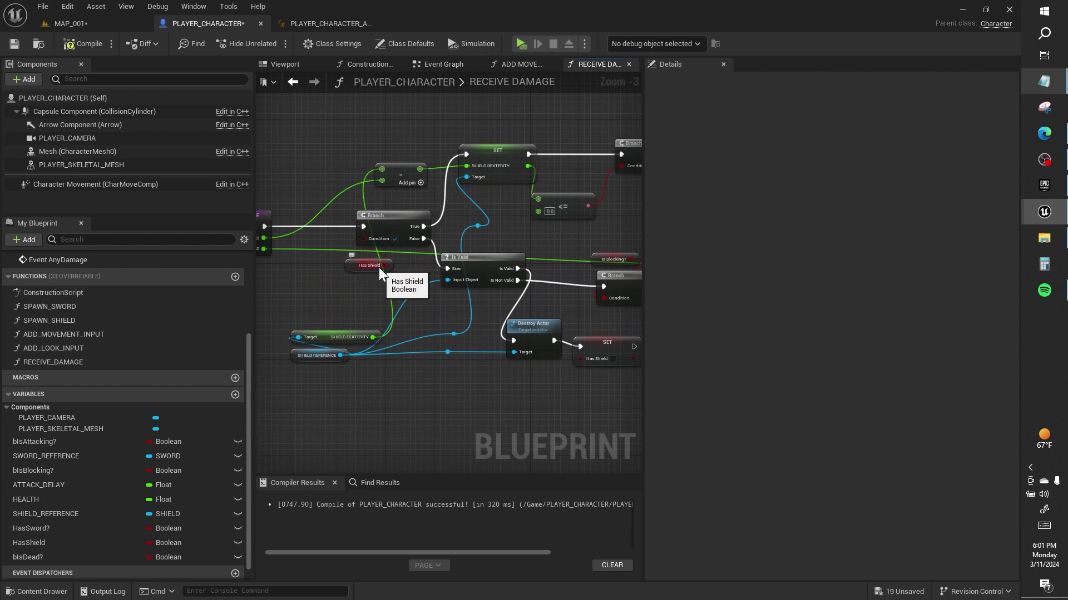
- Add Has Shield and Is Blocking? getters and wire both into a new AND Boolean node
{"action": "left_click_drag", "start_coordinate": [363, 271], "coordinate": [287, 281]}
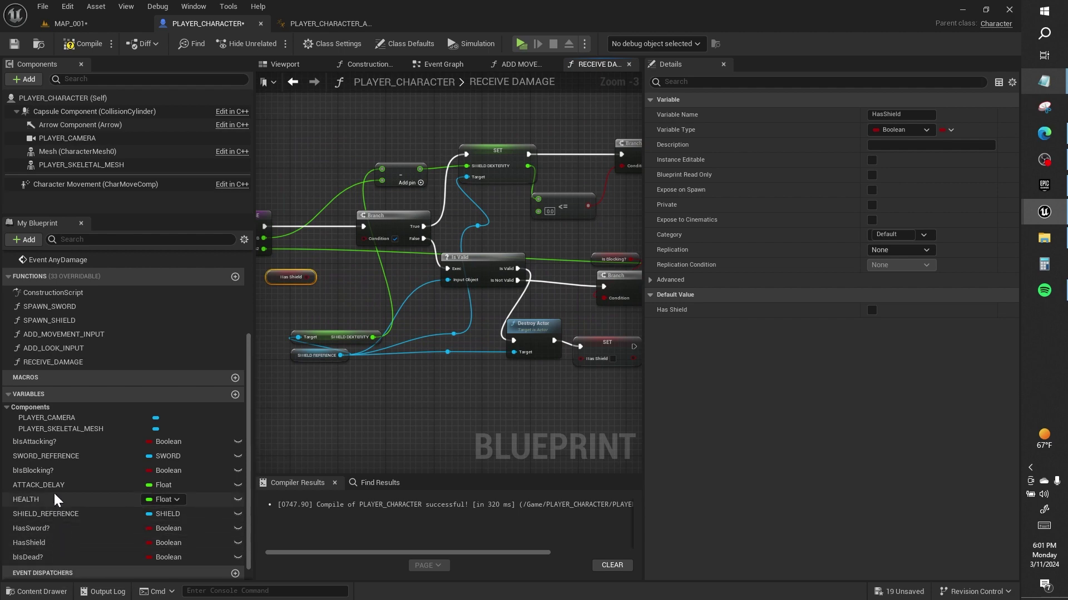
{"action": "left_click_drag", "start_coordinate": [55, 473], "coordinate": [292, 294]}
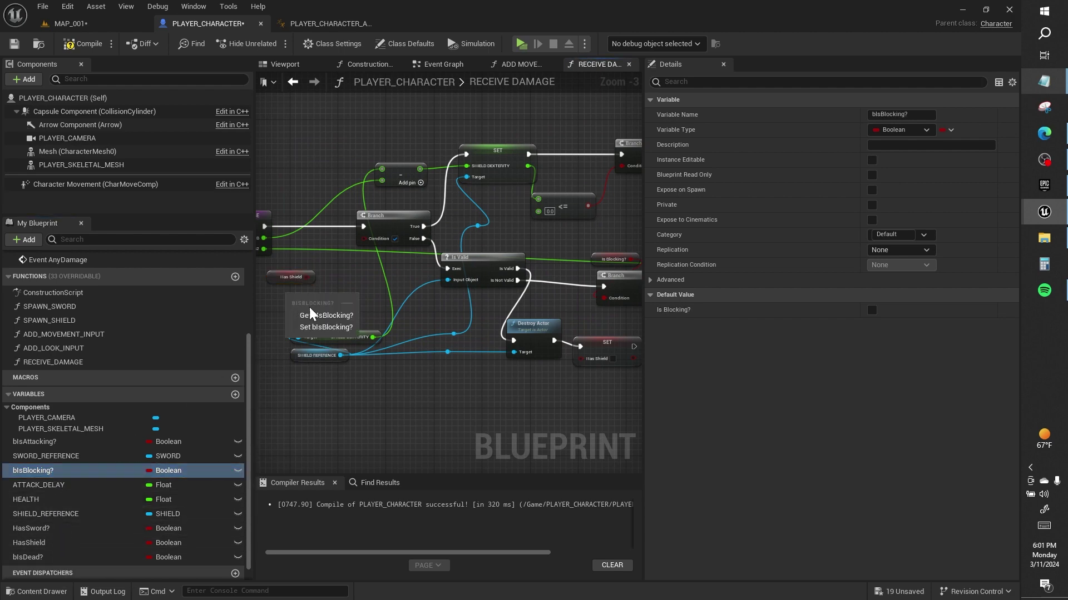
{"action": "left_click", "coordinate": [310, 315]}
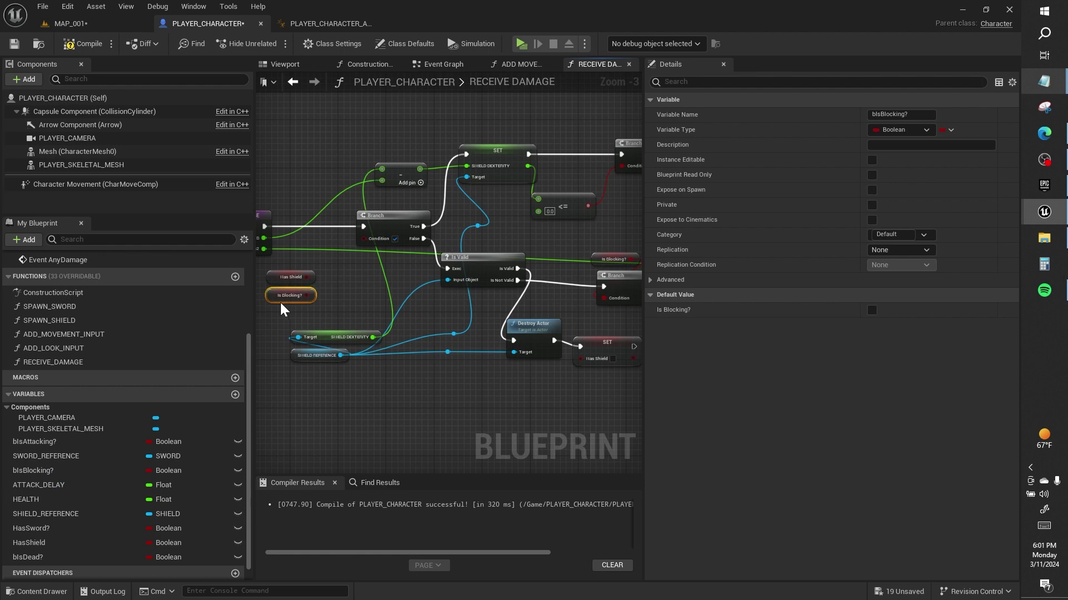
{"action": "left_click_drag", "start_coordinate": [306, 295], "coordinate": [355, 279]}
{"action": "type", "text": "AND BOOLEAN"}
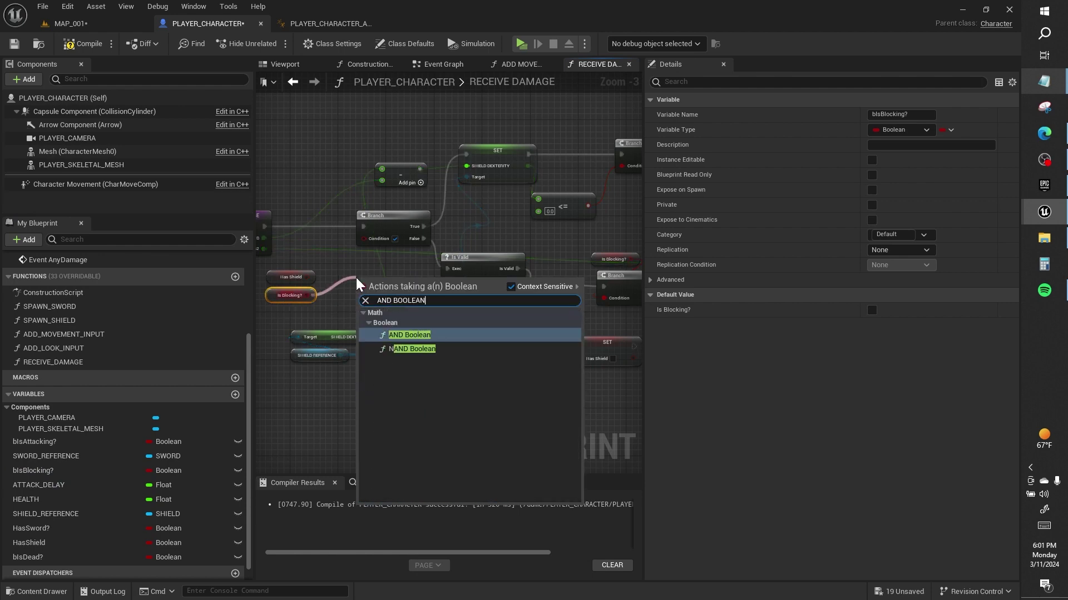
{"action": "key", "text": "Return"}
{"action": "scroll", "coordinate": [445, 266], "scroll_direction": "up", "scroll_amount": 1}
{"action": "scroll", "coordinate": [458, 255], "scroll_direction": "up", "scroll_amount": 1}
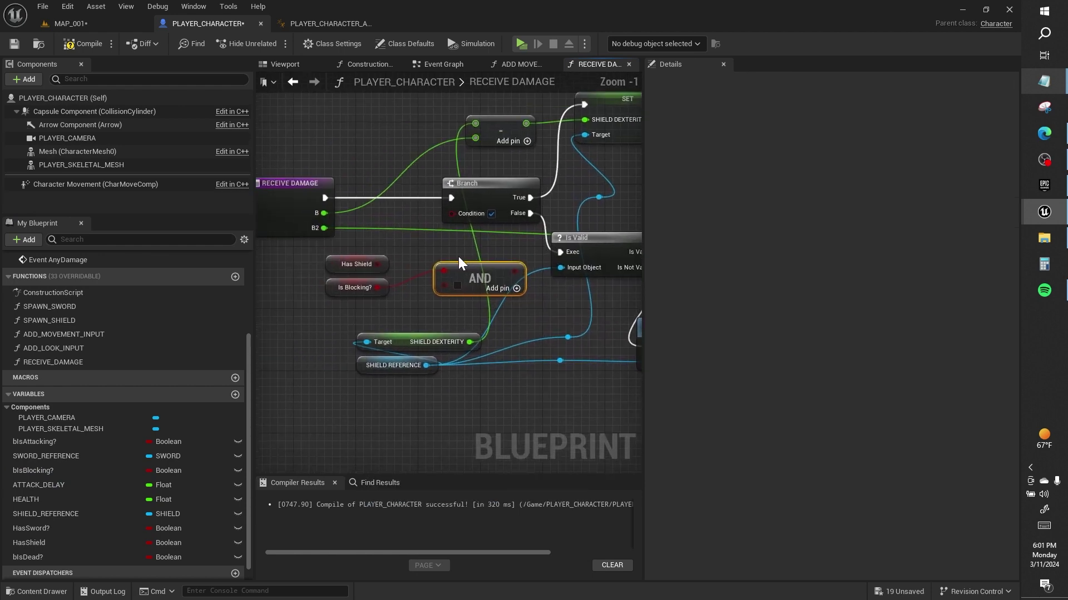
{"action": "left_click_drag", "start_coordinate": [377, 288], "coordinate": [444, 286]}
{"action": "mouse_move", "coordinate": [377, 265]}
{"action": "left_mouse_down"}
{"action": "mouse_move", "coordinate": [459, 273]}
{"action": "mouse_move", "coordinate": [460, 216]}
{"action": "left_mouse_up"}
- Feed the AND result into the Branch condition, compile, and briefly playtest MAP_001
{"action": "left_click", "coordinate": [95, 44]}
{"action": "left_click", "coordinate": [107, 23]}
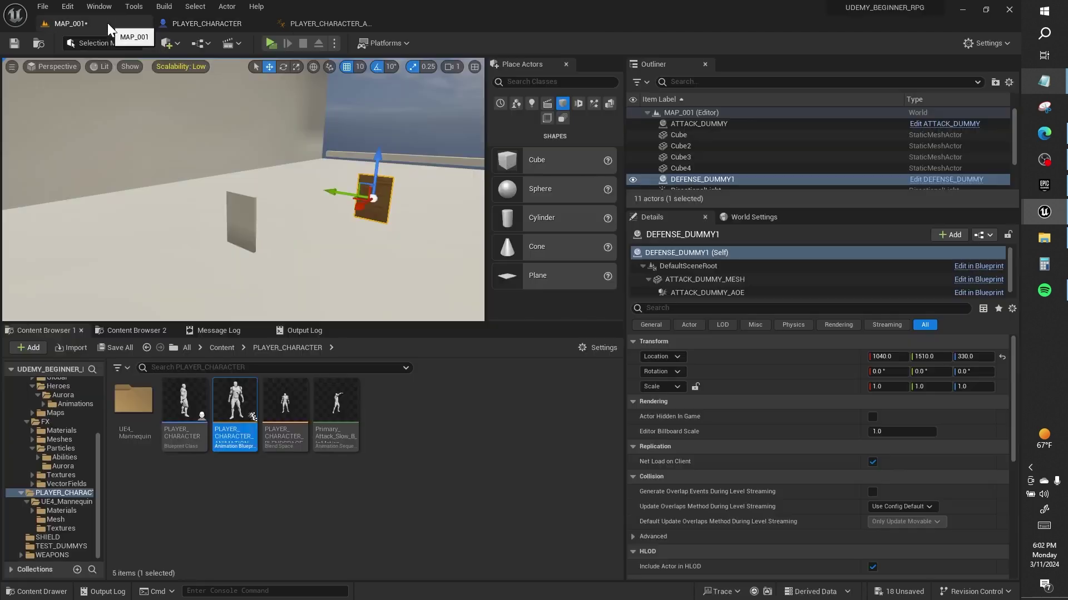
{"action": "left_click", "coordinate": [271, 43]}
{"action": "key", "text": "w"}
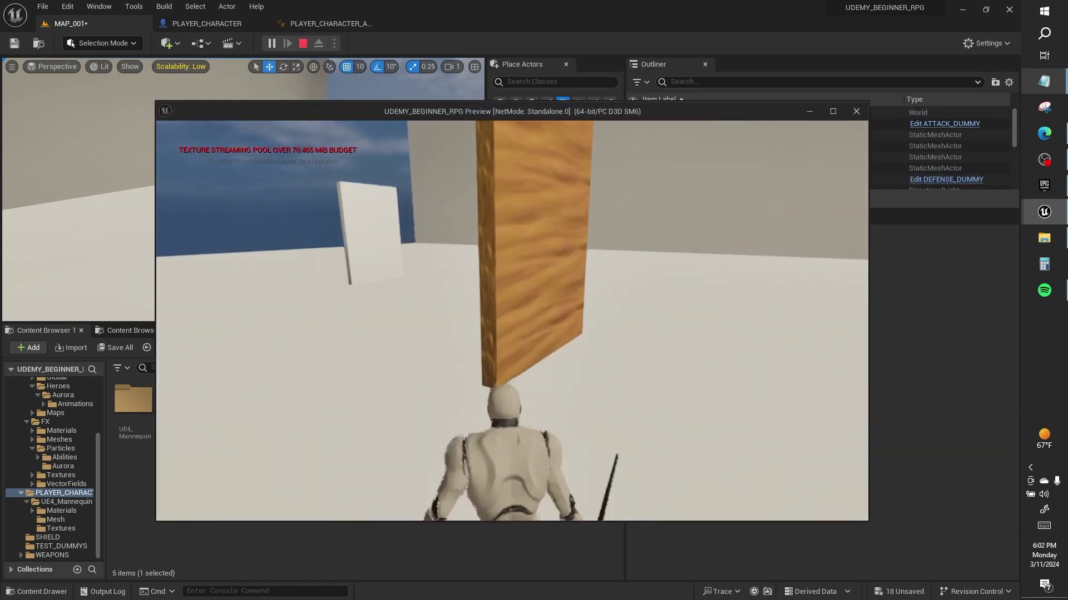
{"action": "key", "text": "alt+Tab"}
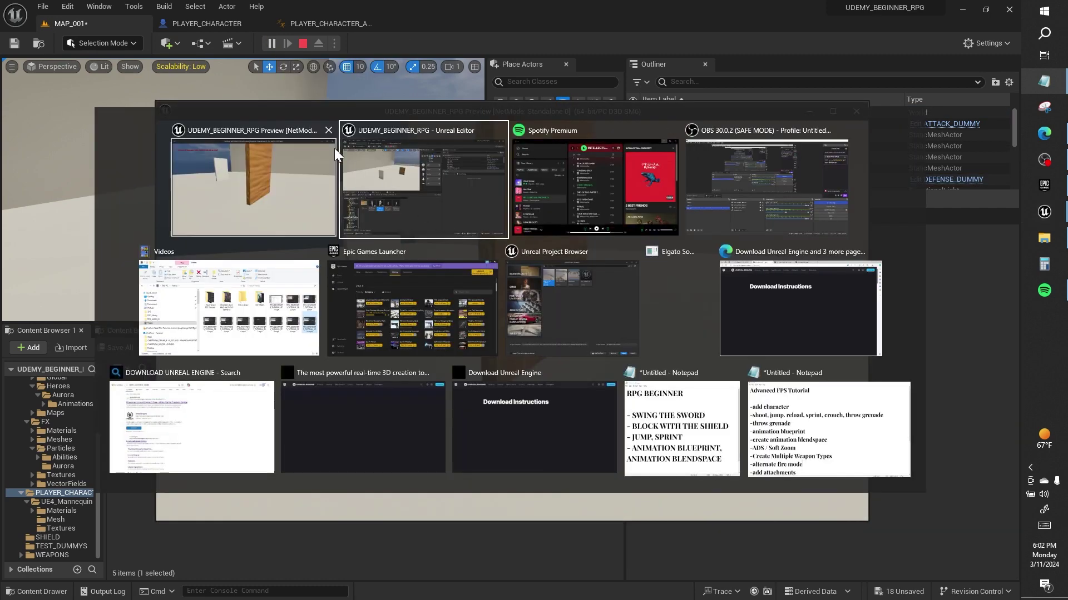
{"action": "left_click", "coordinate": [323, 131]}
- Break the execution wires into and out of the Is Valid node
{"action": "left_click", "coordinate": [232, 27]}
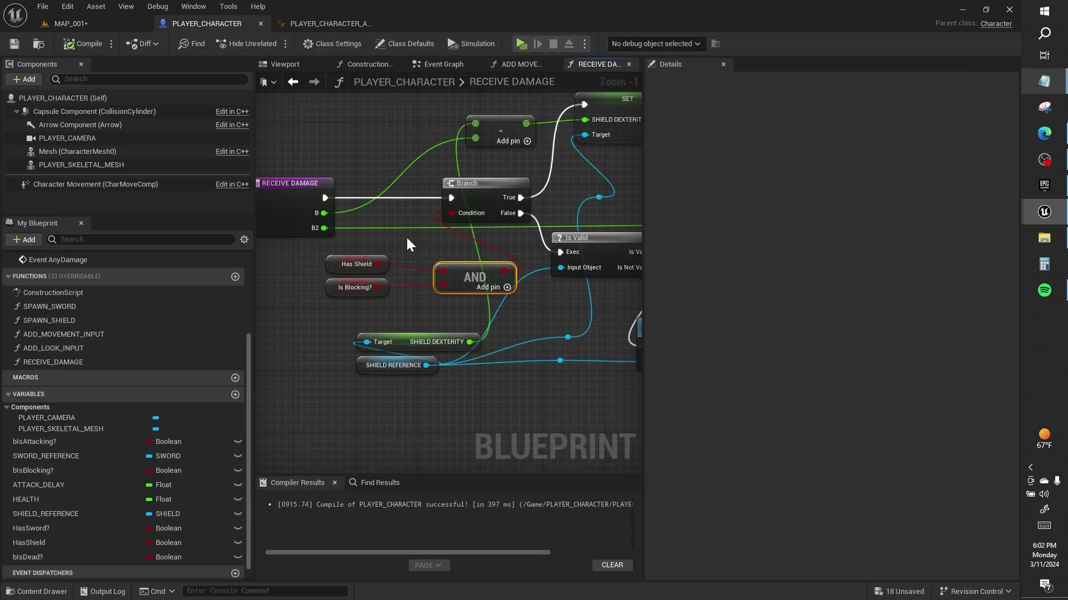
{"action": "right_click_drag", "start_coordinate": [543, 298], "coordinate": [495, 294]}
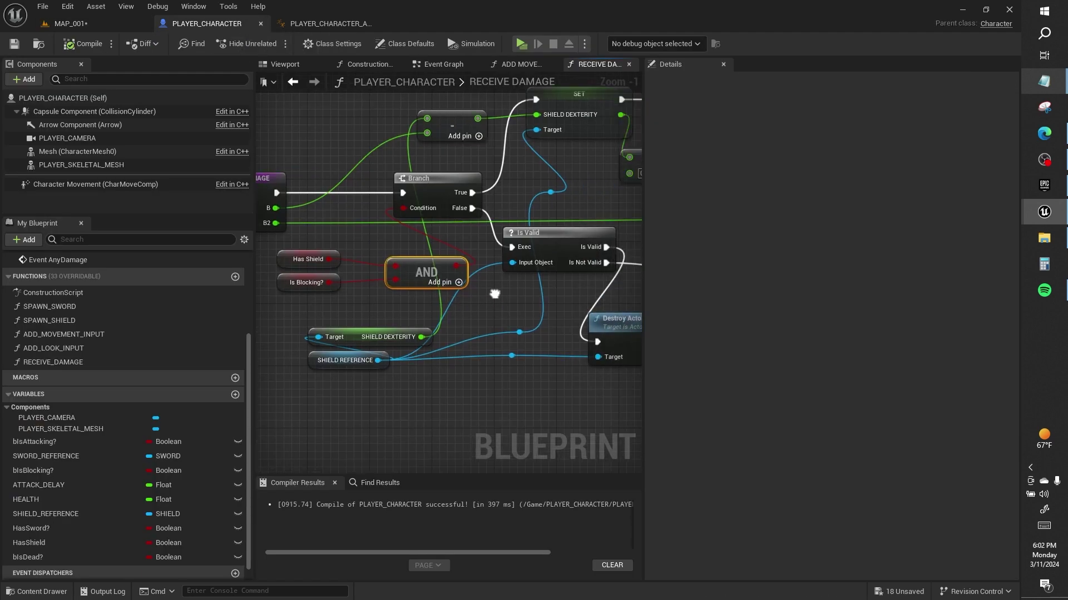
{"action": "right_click_drag", "start_coordinate": [495, 294], "coordinate": [427, 289]}
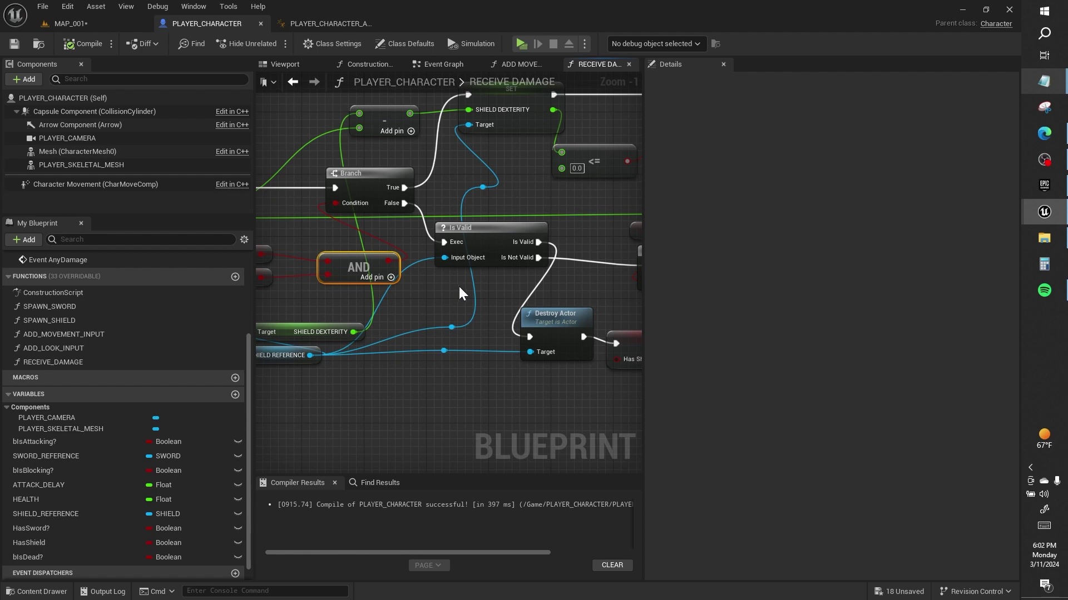
{"action": "mouse_move", "coordinate": [459, 288]}
{"action": "right_mouse_down"}
{"action": "mouse_move", "coordinate": [562, 307]}
{"action": "mouse_move", "coordinate": [400, 308]}
{"action": "right_mouse_up"}
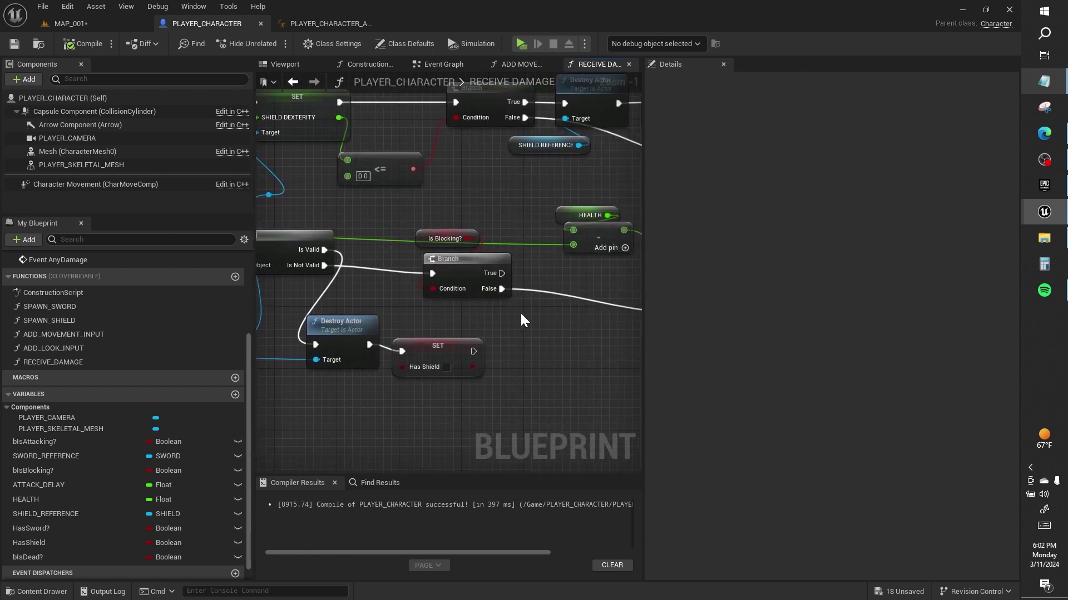
{"action": "scroll", "coordinate": [493, 283], "scroll_direction": "down", "scroll_amount": 2}
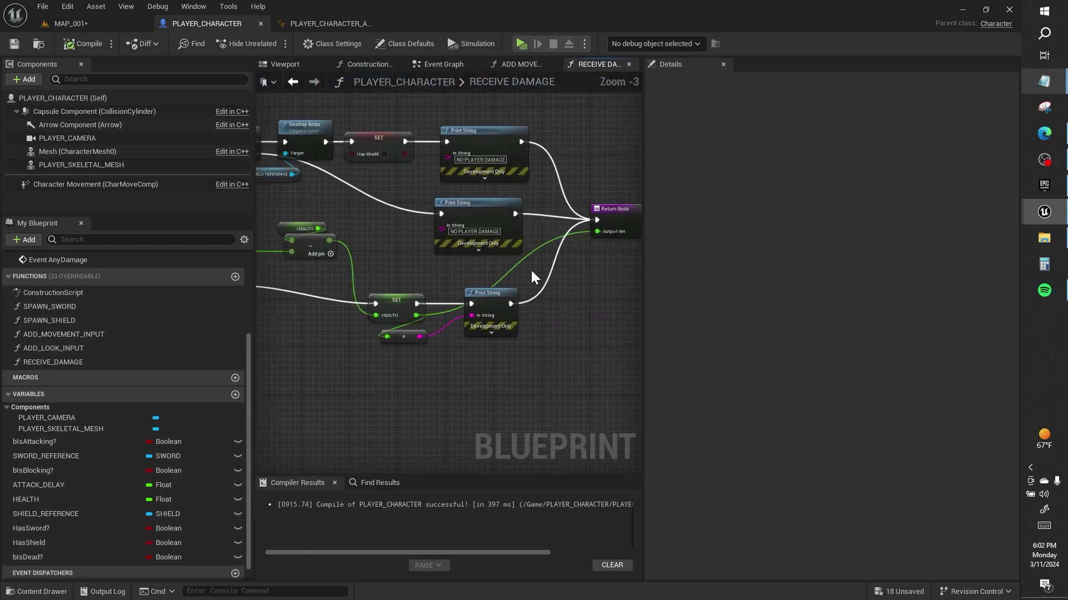
{"action": "right_click_drag", "start_coordinate": [451, 280], "coordinate": [638, 289]}
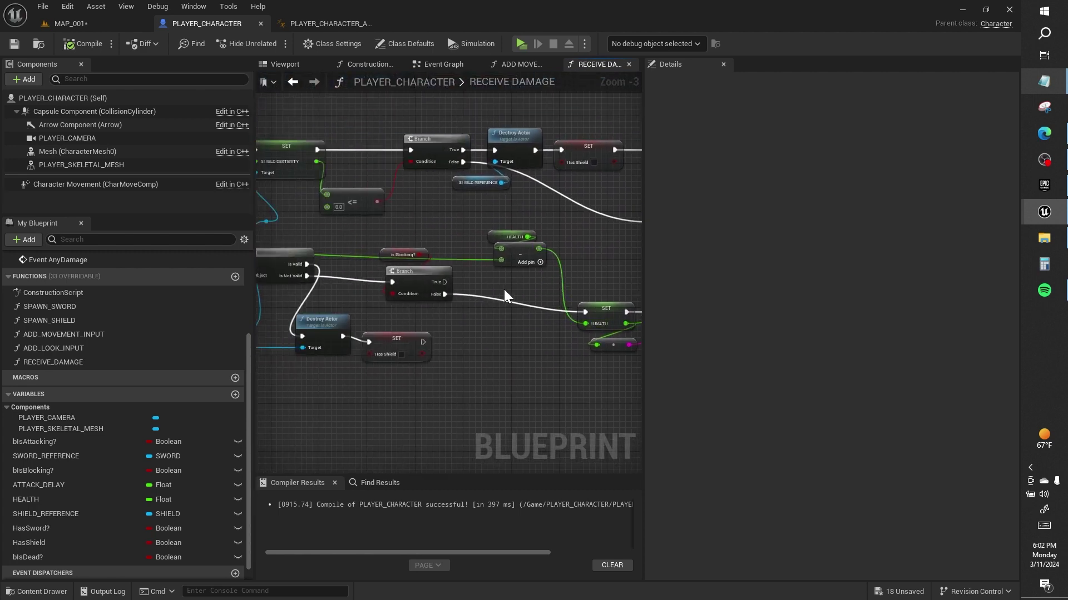
{"action": "right_click_drag", "start_coordinate": [488, 292], "coordinate": [639, 294]}
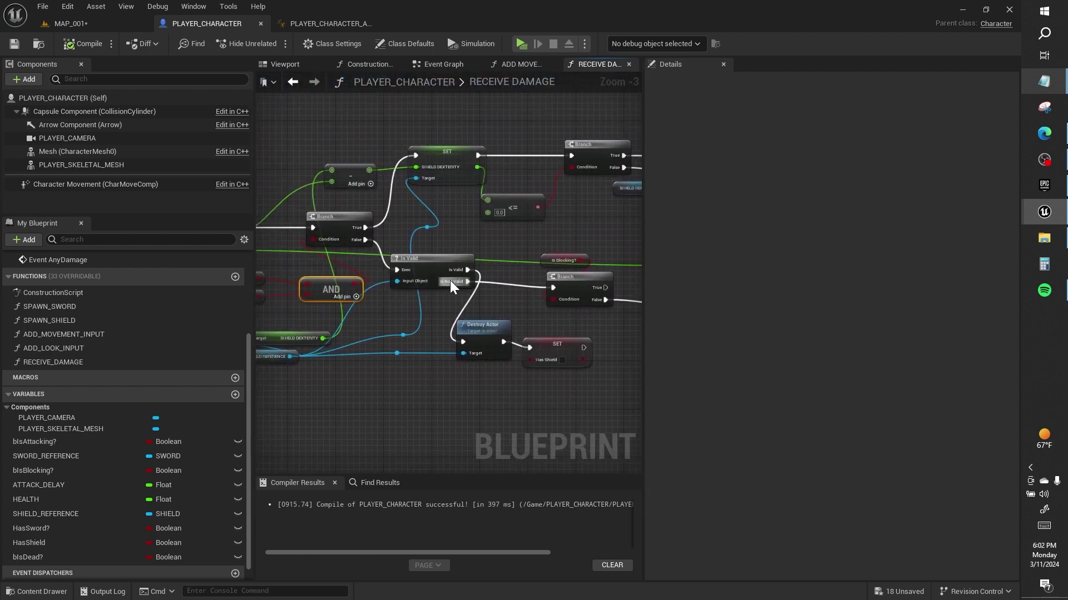
{"action": "right_click_drag", "start_coordinate": [449, 280], "coordinate": [512, 283]}
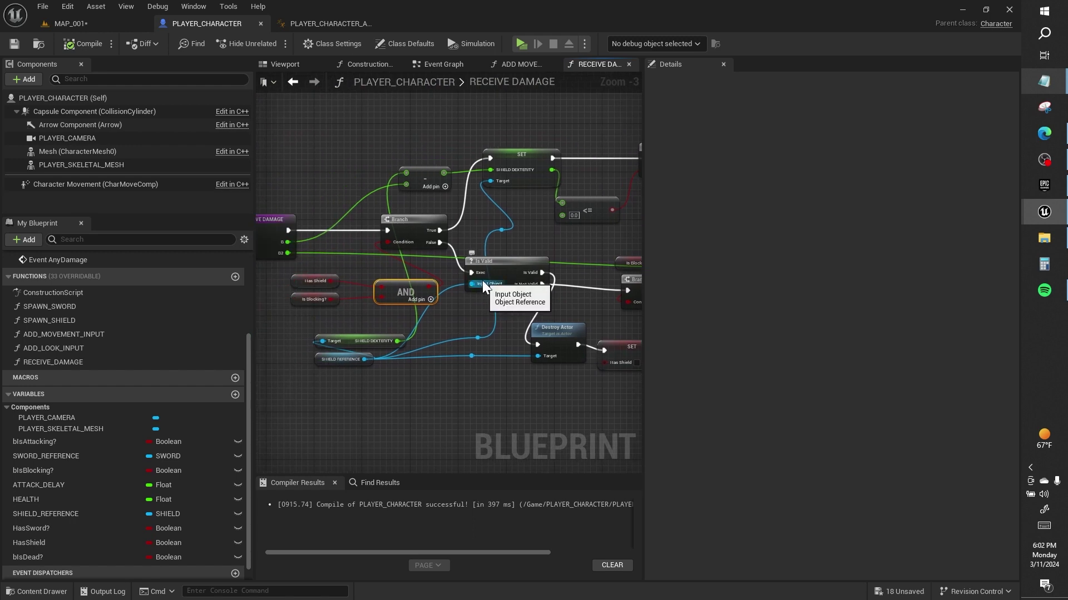
{"action": "right_click_drag", "start_coordinate": [482, 278], "coordinate": [457, 266]}
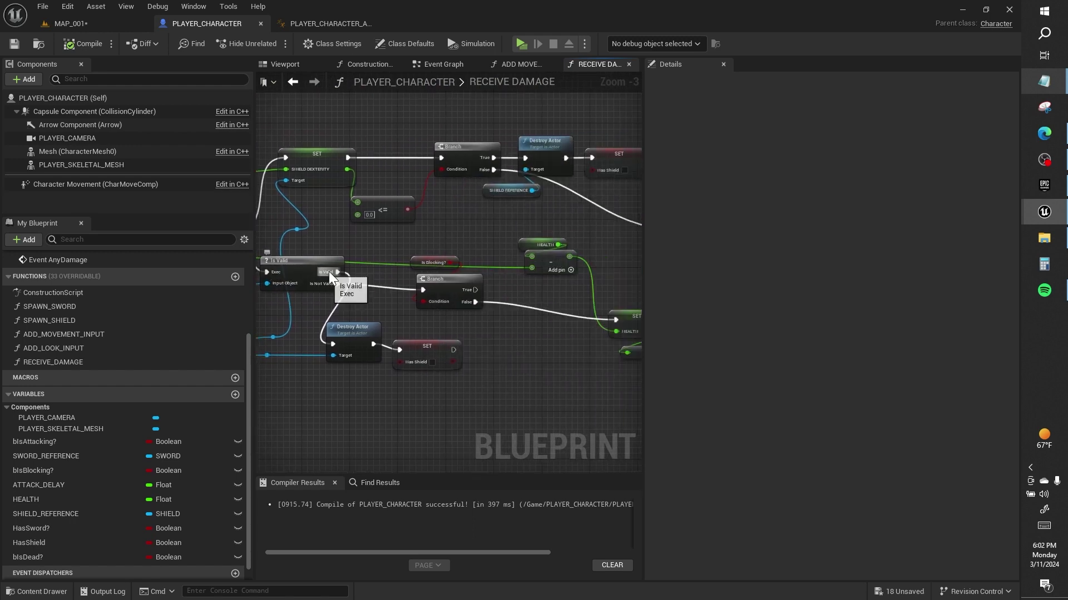
{"action": "left_click", "coordinate": [397, 268], "text": "alt"}
{"action": "left_click", "coordinate": [460, 268], "text": "alt"}
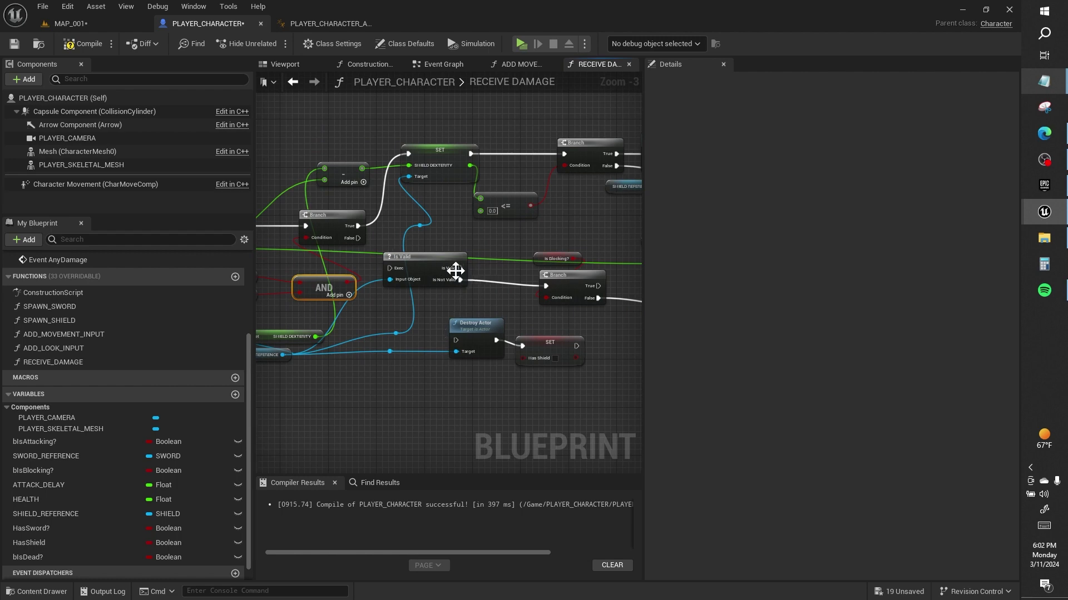
- Route the Branch False path to SET HEALTH, move unused nodes aside, and compile
{"action": "right_click_drag", "start_coordinate": [491, 262], "coordinate": [356, 259]}
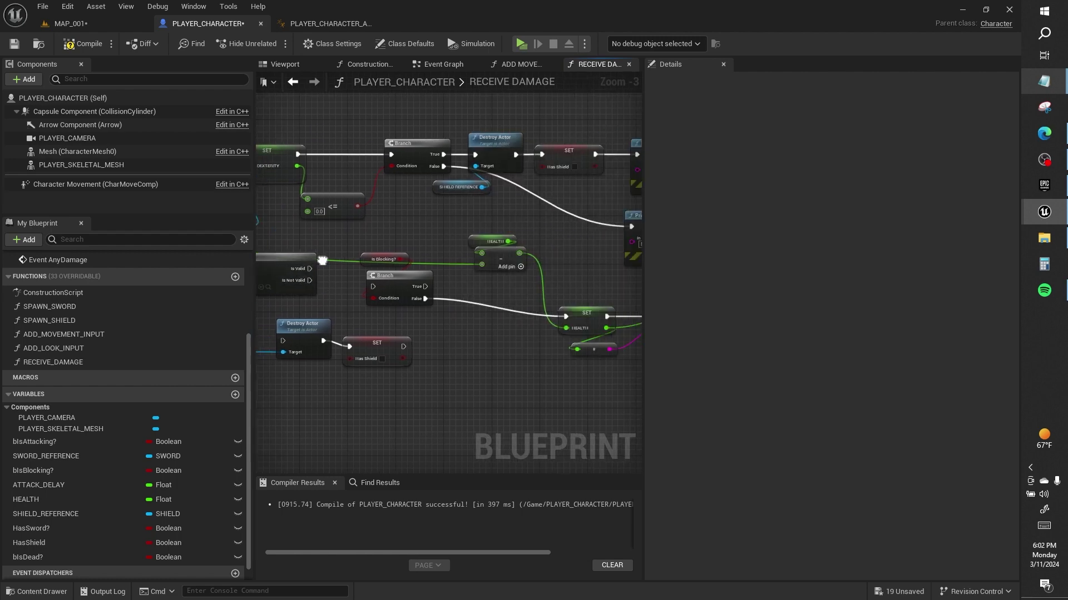
{"action": "mouse_move", "coordinate": [462, 256]}
{"action": "right_mouse_down"}
{"action": "mouse_move", "coordinate": [307, 253]}
{"action": "mouse_move", "coordinate": [518, 248]}
{"action": "right_mouse_up"}
{"action": "left_click_drag", "start_coordinate": [505, 249], "coordinate": [451, 381]}
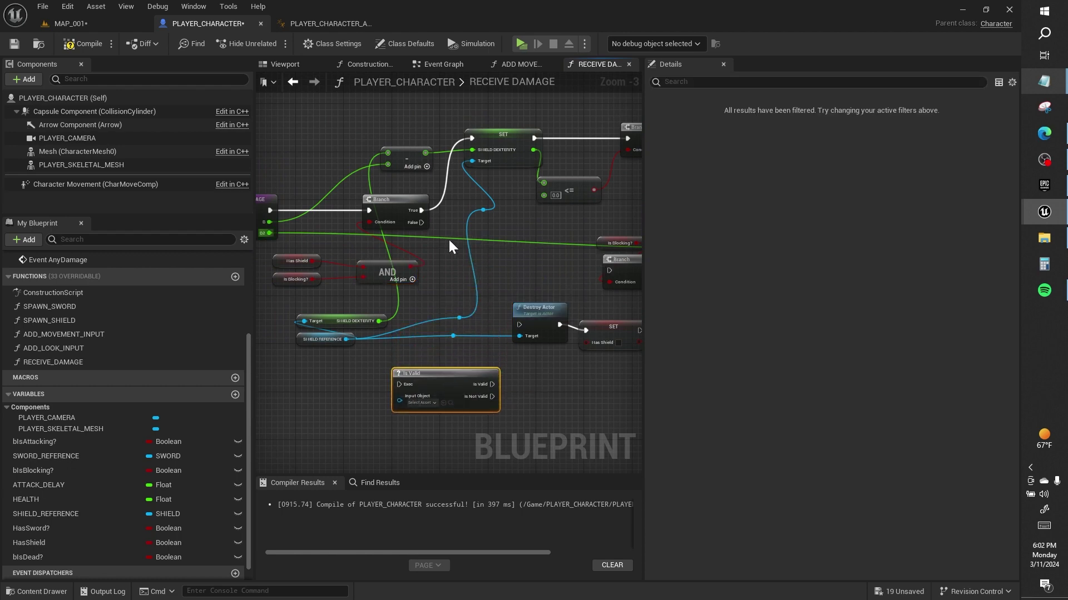
{"action": "left_click_drag", "start_coordinate": [424, 222], "coordinate": [501, 268]}
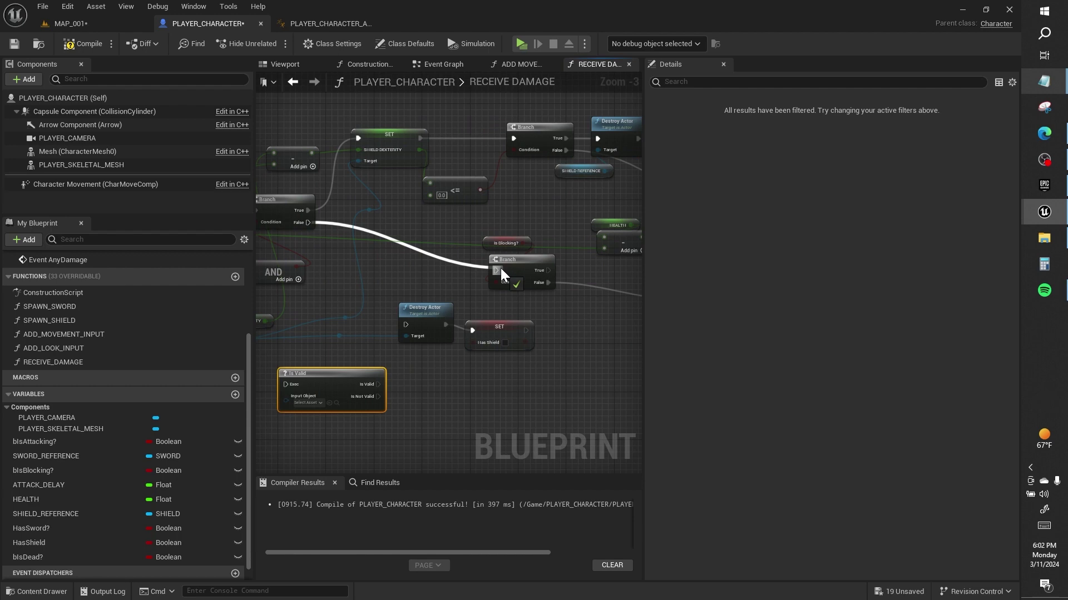
{"action": "left_click_drag", "start_coordinate": [500, 268], "coordinate": [539, 299]}
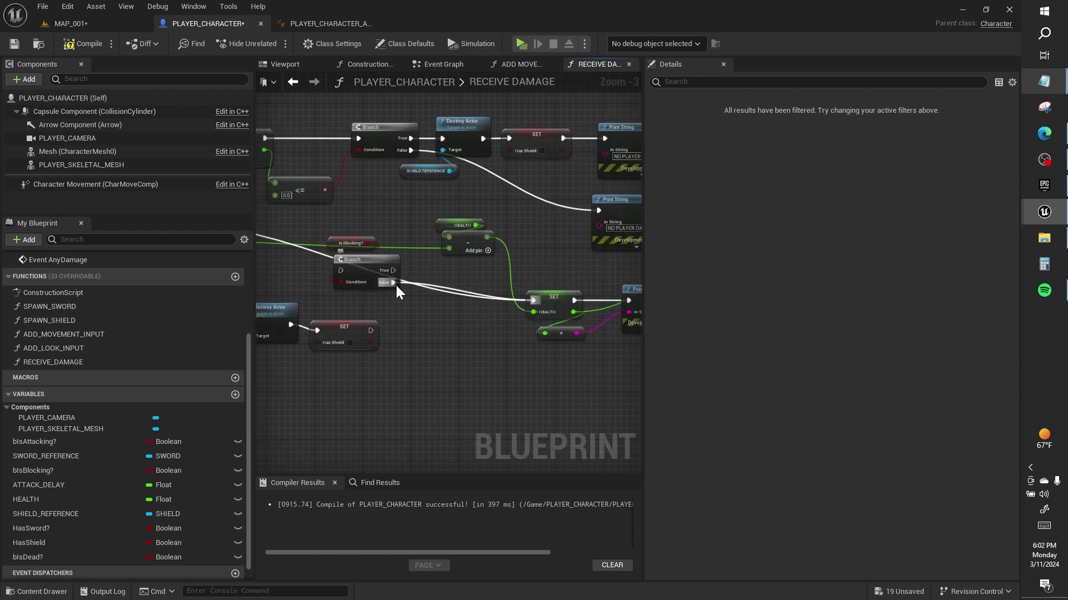
{"action": "left_click_drag", "start_coordinate": [374, 266], "coordinate": [431, 377]}
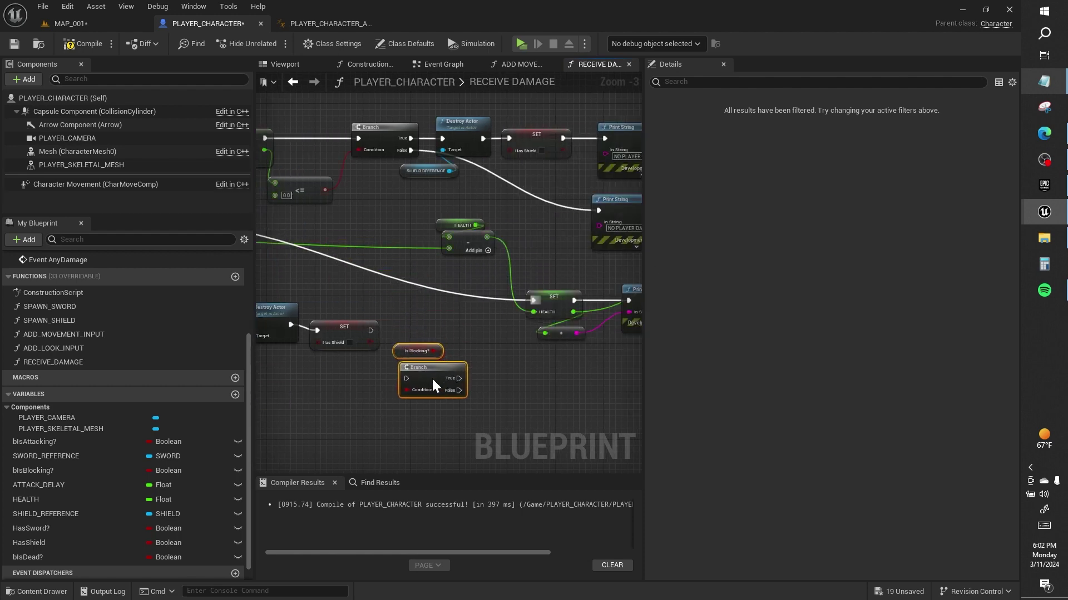
{"action": "right_click_drag", "start_coordinate": [480, 278], "coordinate": [375, 272]}
{"action": "left_click", "coordinate": [89, 45]}
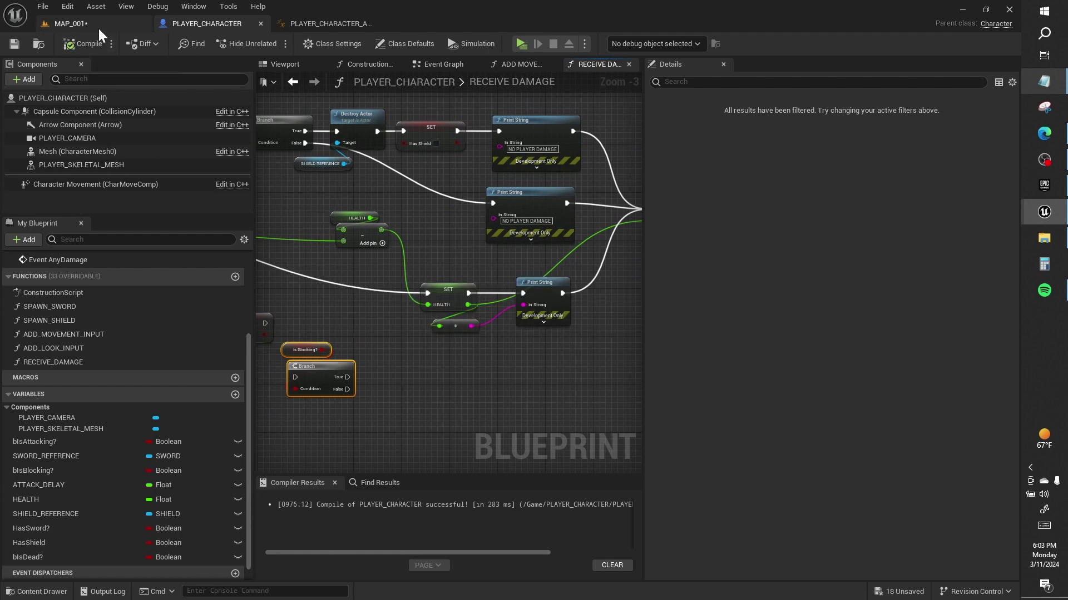
- Play MAP_001 in a preview window and watch health fall from 70 to -5
{"action": "left_click", "coordinate": [98, 27]}
{"action": "left_click", "coordinate": [268, 45]}
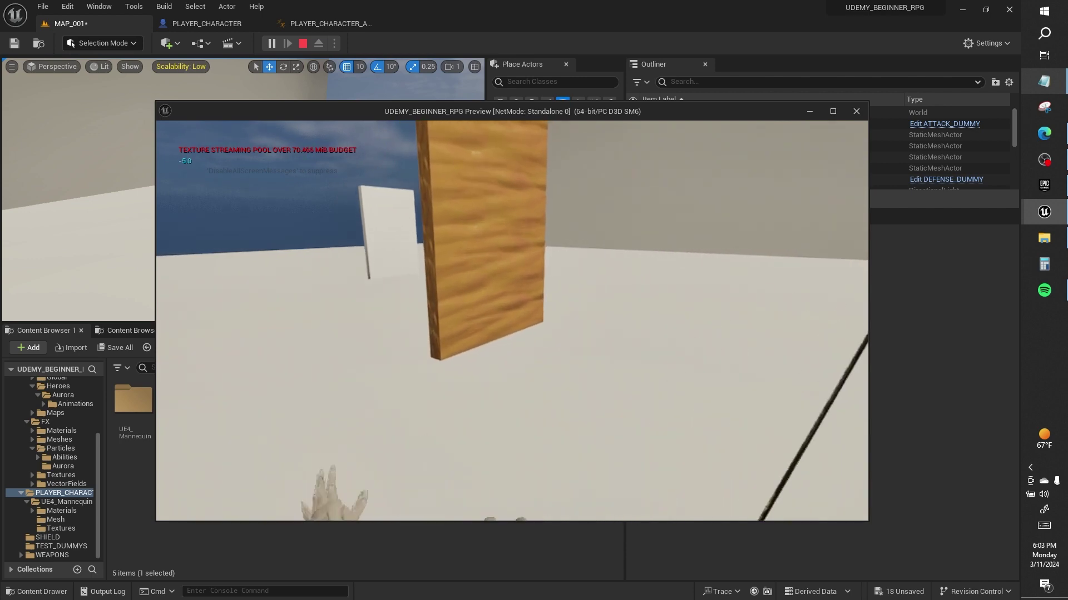
{"action": "key", "text": "alt+Tab"}
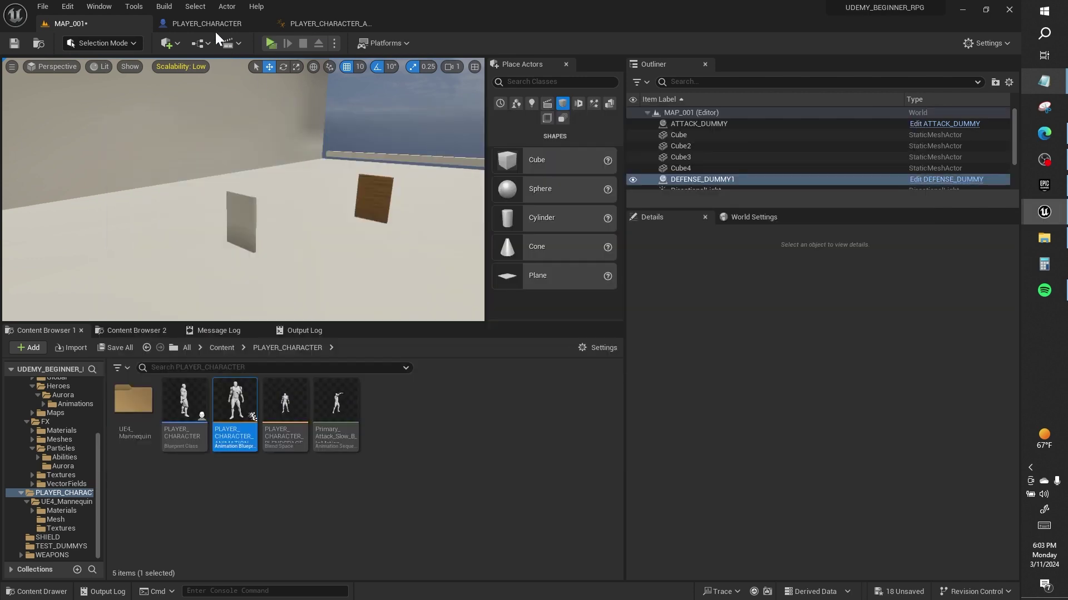
{"action": "left_click", "coordinate": [209, 23]}
{"action": "right_click_drag", "start_coordinate": [623, 260], "coordinate": [707, 251]}
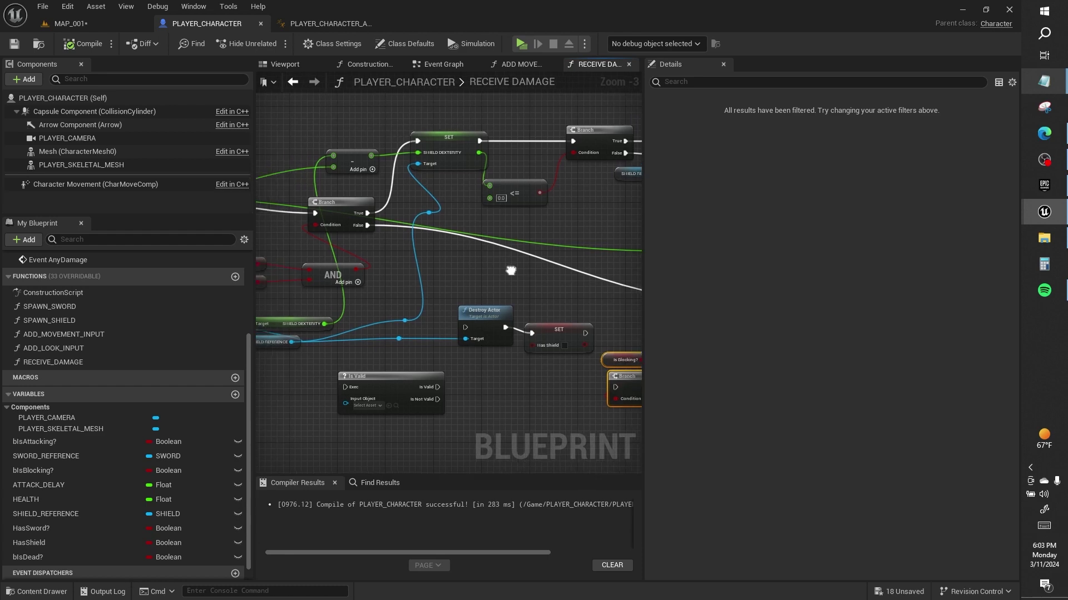
{"action": "mouse_move", "coordinate": [447, 242]}
{"action": "left_mouse_down"}
{"action": "mouse_move", "coordinate": [609, 318]}
{"action": "mouse_move", "coordinate": [585, 355]}
{"action": "left_mouse_up"}
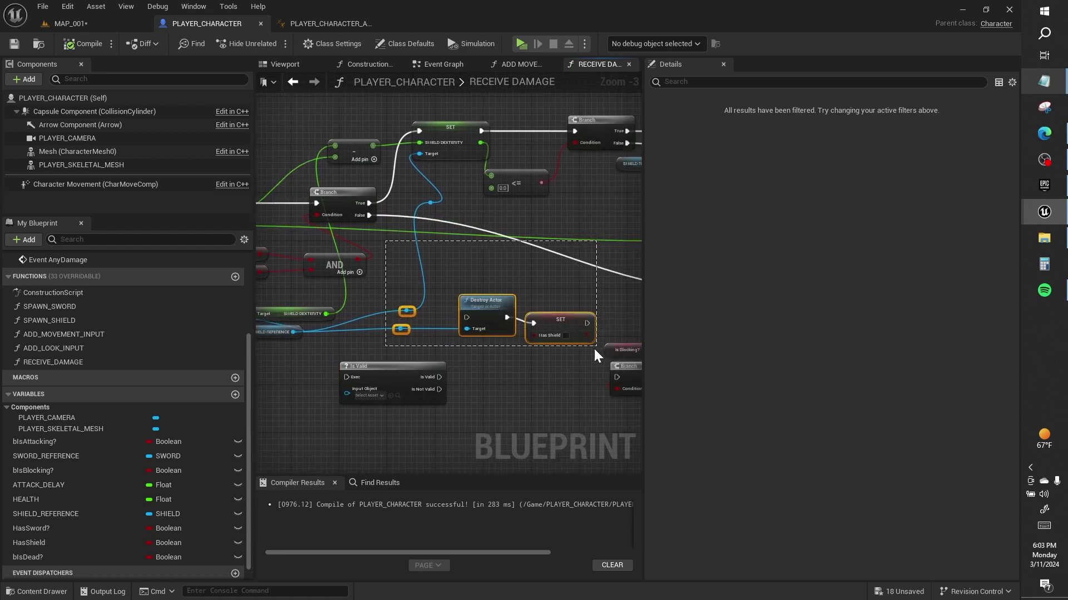
{"action": "left_click", "coordinate": [548, 281]}
{"action": "mouse_move", "coordinate": [549, 281]}
{"action": "right_mouse_down"}
{"action": "mouse_move", "coordinate": [436, 228]}
{"action": "mouse_move", "coordinate": [474, 248]}
{"action": "mouse_move", "coordinate": [567, 248]}
{"action": "right_mouse_up"}
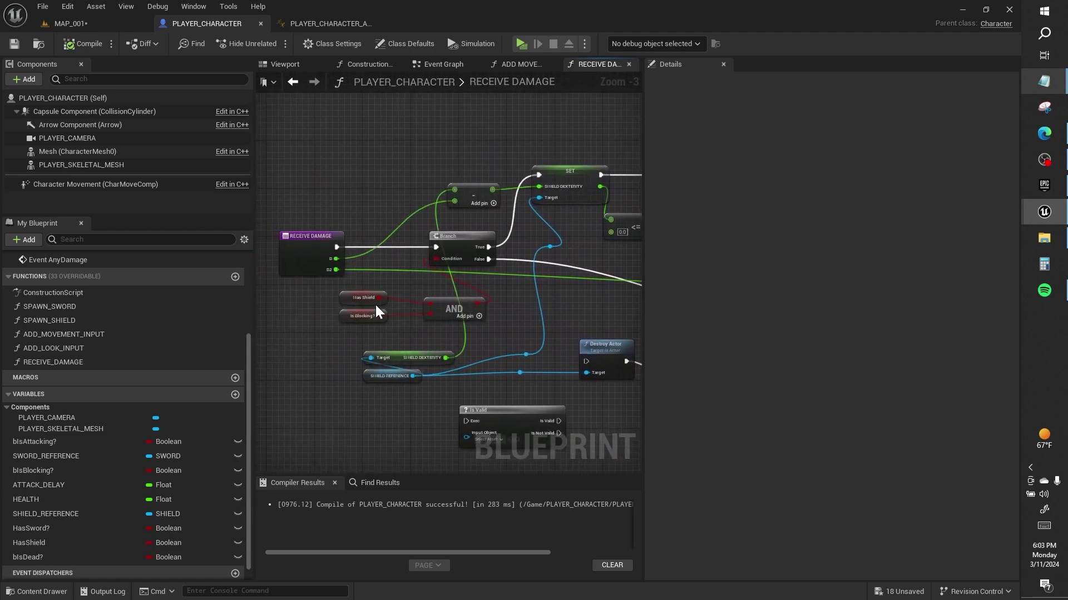
{"action": "right_click_drag", "start_coordinate": [469, 298], "coordinate": [412, 215]}
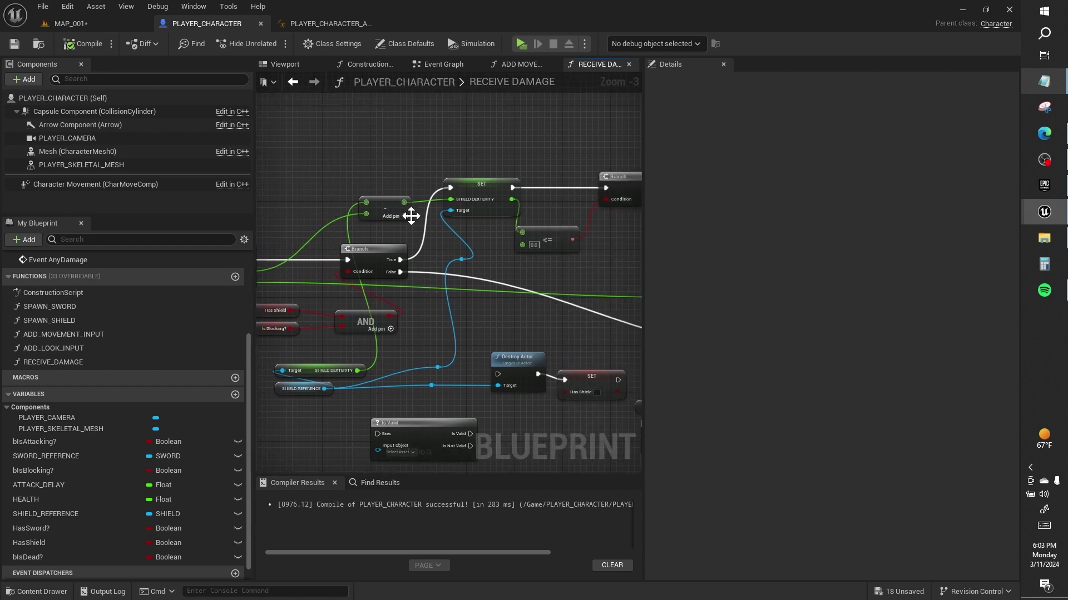
{"action": "right_click_drag", "start_coordinate": [512, 224], "coordinate": [410, 226]}
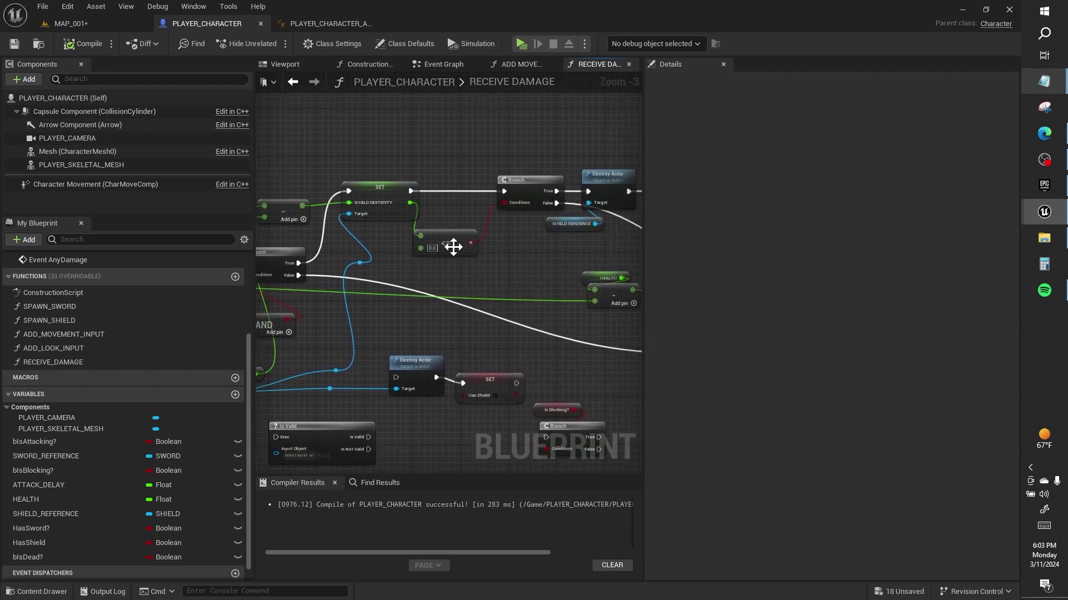
{"action": "right_click_drag", "start_coordinate": [498, 241], "coordinate": [375, 256]}
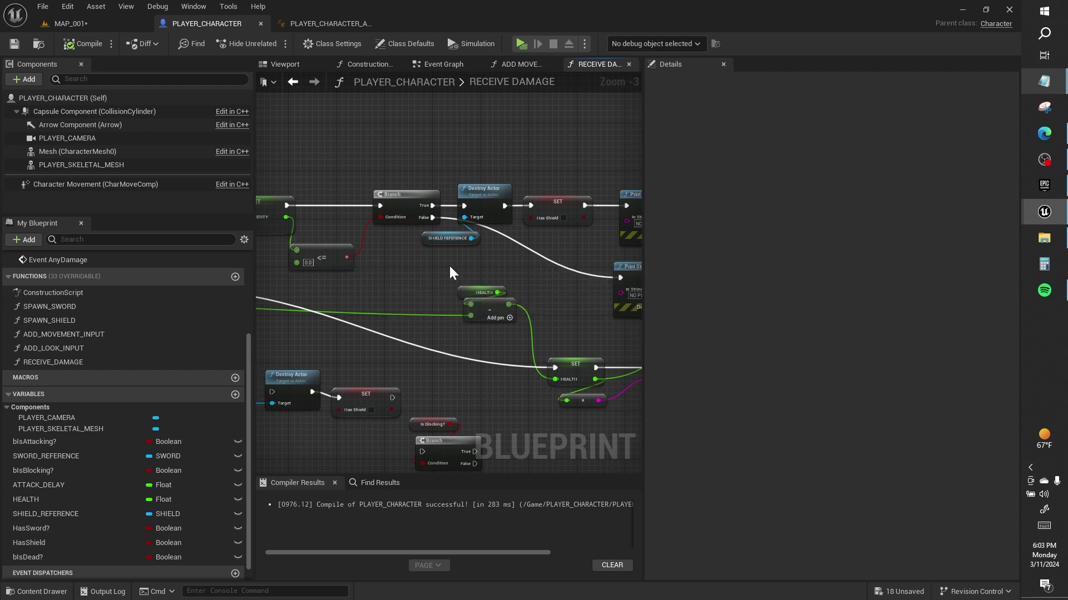
{"action": "right_click_drag", "start_coordinate": [451, 273], "coordinate": [346, 273]}
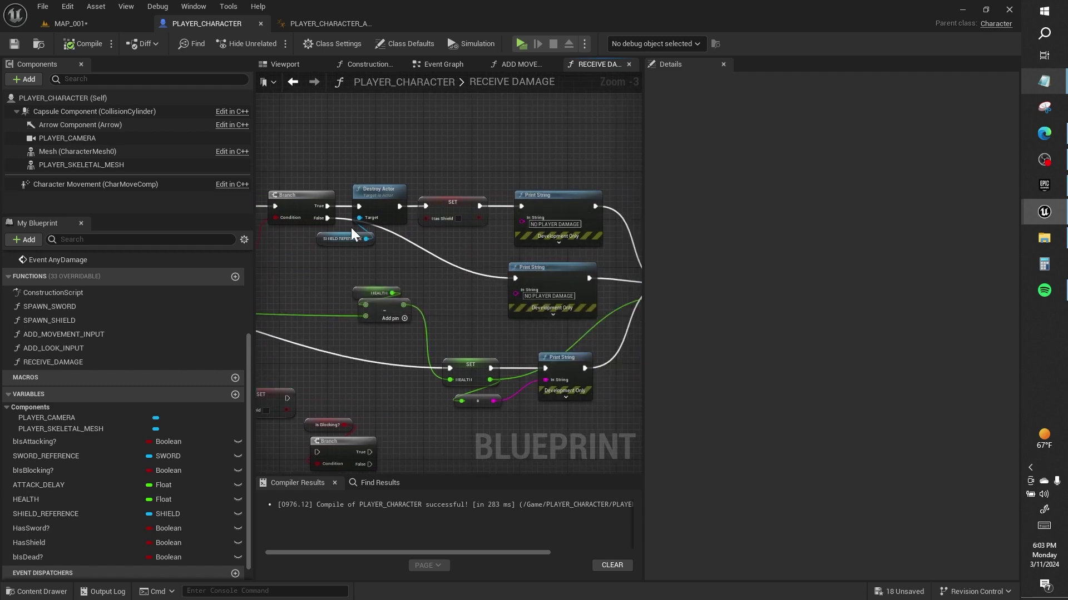
{"action": "right_click_drag", "start_coordinate": [472, 259], "coordinate": [341, 248]}
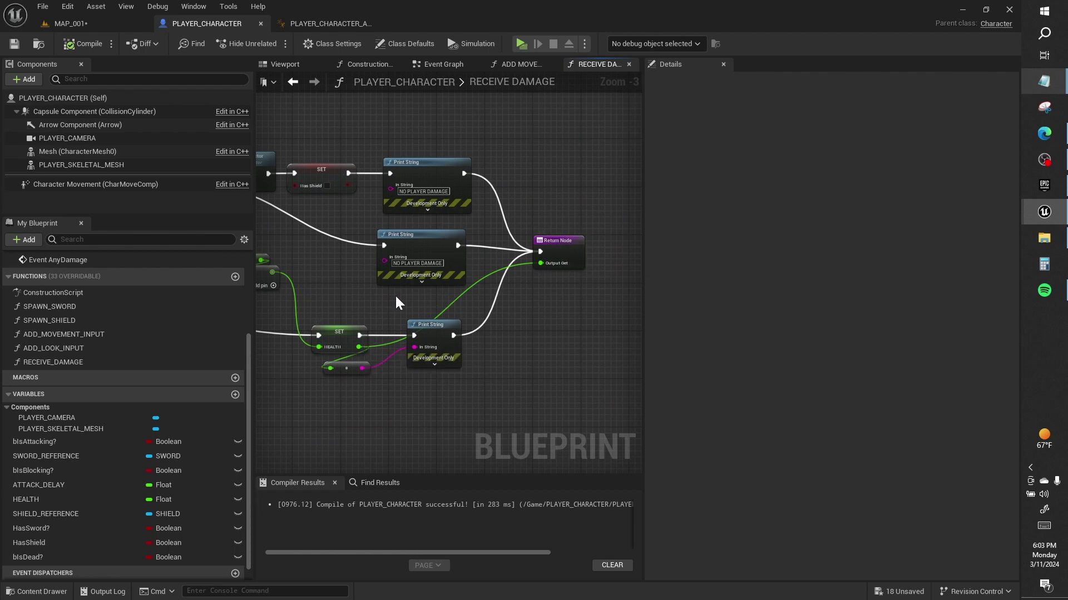
{"action": "mouse_move", "coordinate": [395, 294]}
{"action": "right_mouse_down"}
{"action": "mouse_move", "coordinate": [408, 271]}
{"action": "mouse_move", "coordinate": [377, 253]}
{"action": "right_mouse_up"}
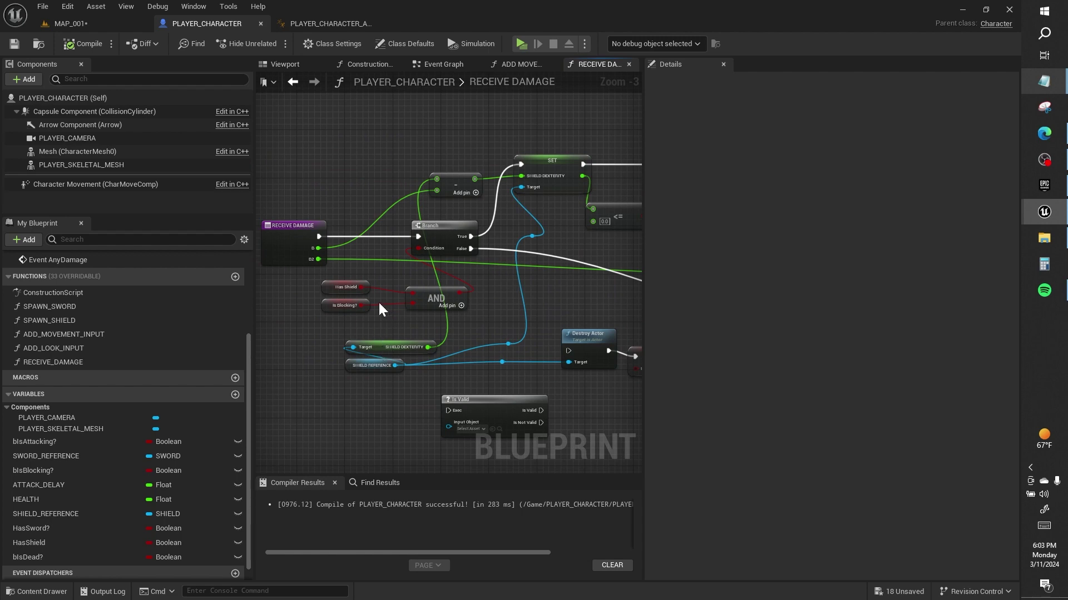
{"action": "mouse_move", "coordinate": [456, 353]}
{"action": "right_mouse_down"}
{"action": "mouse_move", "coordinate": [400, 278]}
{"action": "mouse_move", "coordinate": [338, 274]}
{"action": "right_mouse_up"}
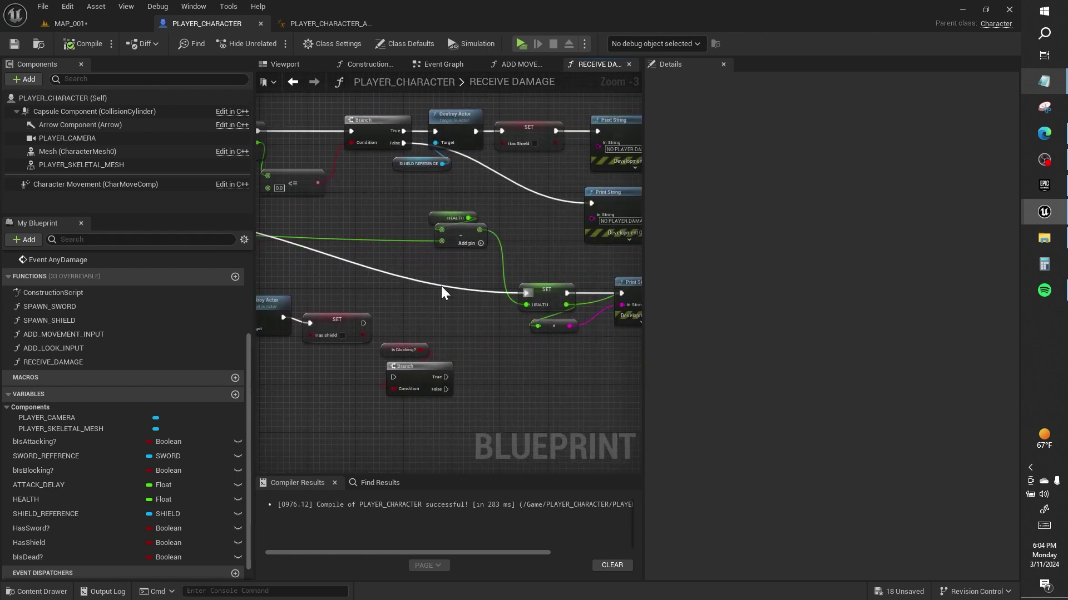
{"action": "right_click_drag", "start_coordinate": [461, 265], "coordinate": [404, 265]}
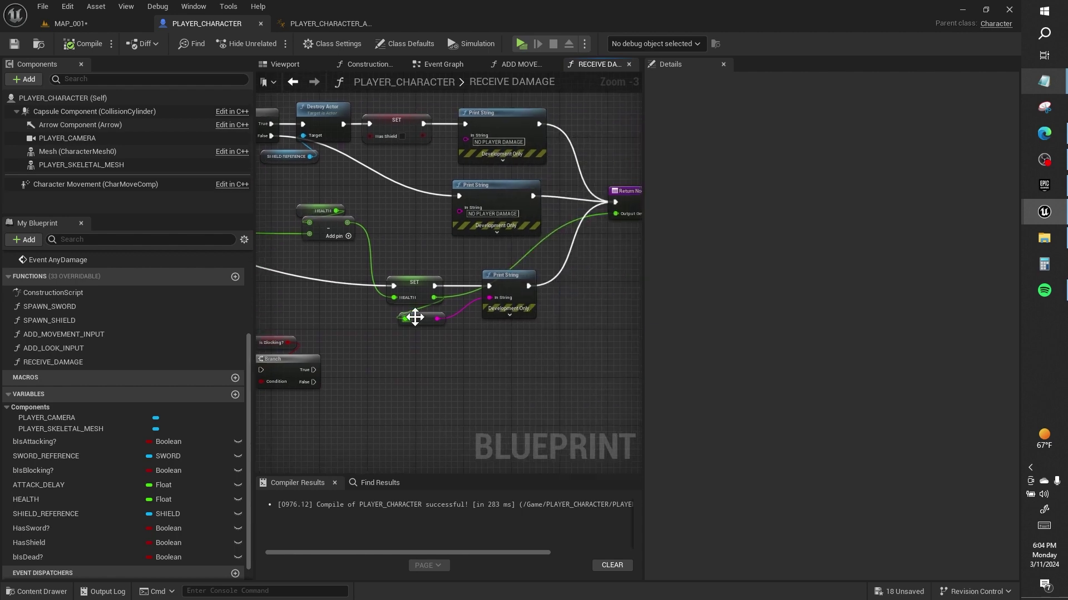
- Pan over the Event AnyDamage logic in the character's Event Graph
{"action": "left_click", "coordinate": [456, 60]}
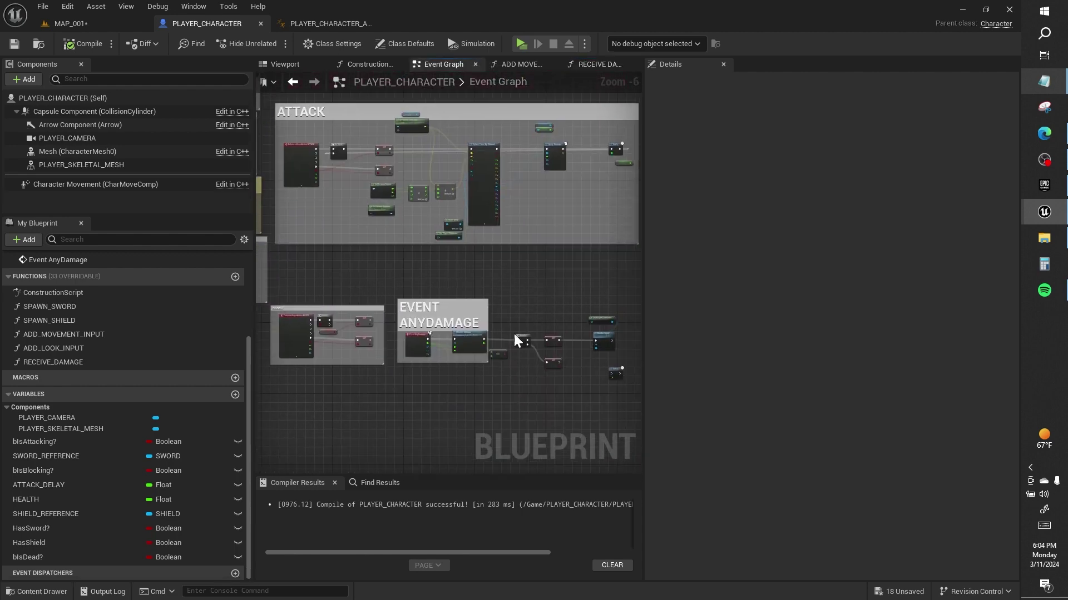
{"action": "scroll", "coordinate": [513, 335], "scroll_direction": "up", "scroll_amount": 2}
{"action": "scroll", "coordinate": [506, 344], "scroll_direction": "up", "scroll_amount": 1}
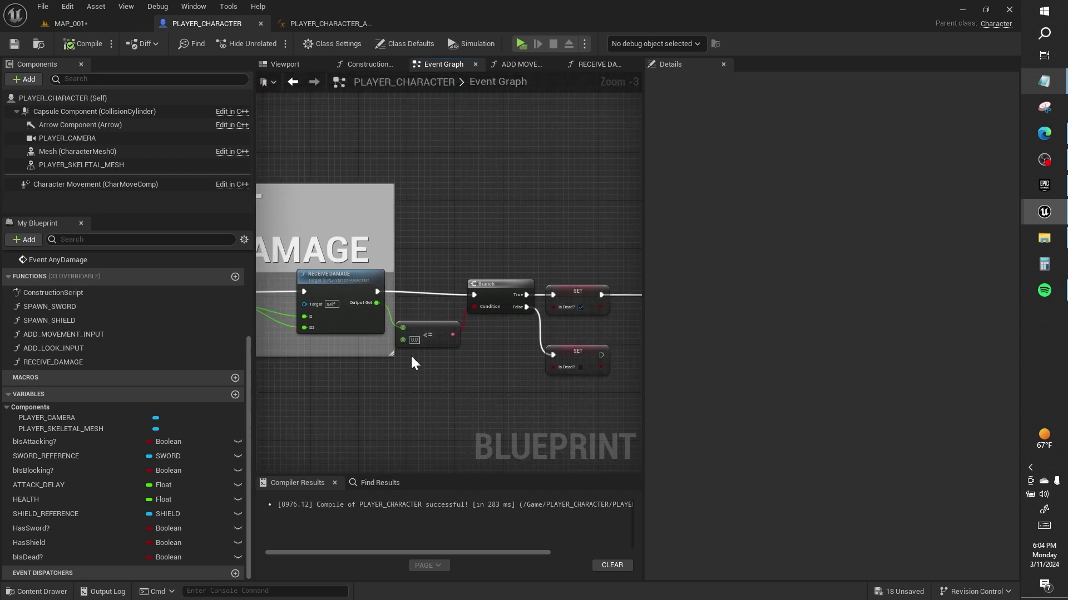
{"action": "right_click_drag", "start_coordinate": [455, 362], "coordinate": [428, 360]}
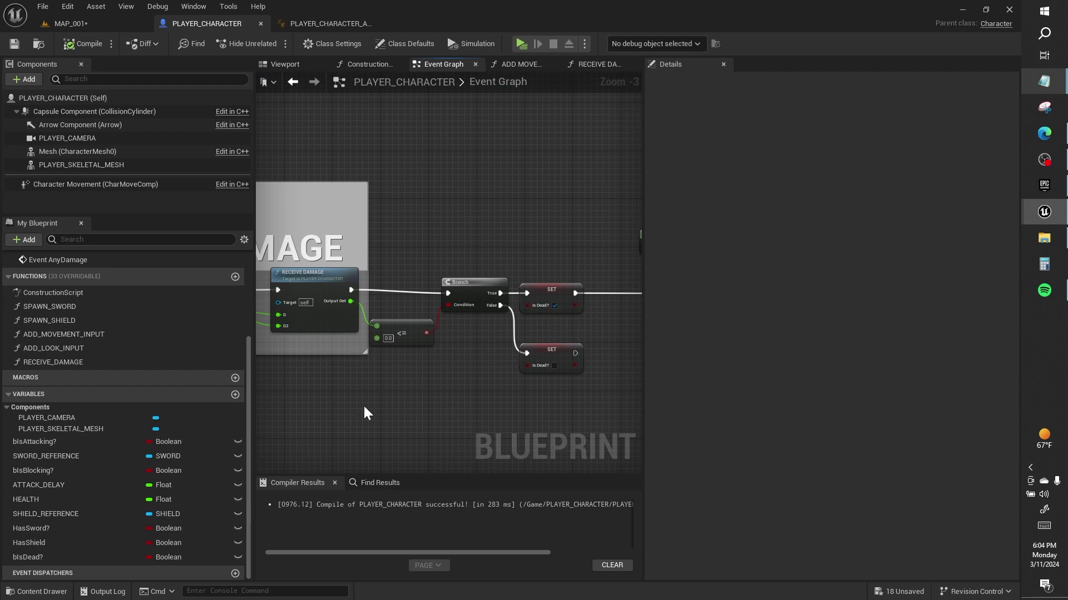
{"action": "mouse_move", "coordinate": [462, 362]}
{"action": "right_mouse_down"}
{"action": "mouse_move", "coordinate": [356, 344]}
{"action": "mouse_move", "coordinate": [448, 365]}
{"action": "mouse_move", "coordinate": [378, 332]}
{"action": "right_mouse_up"}
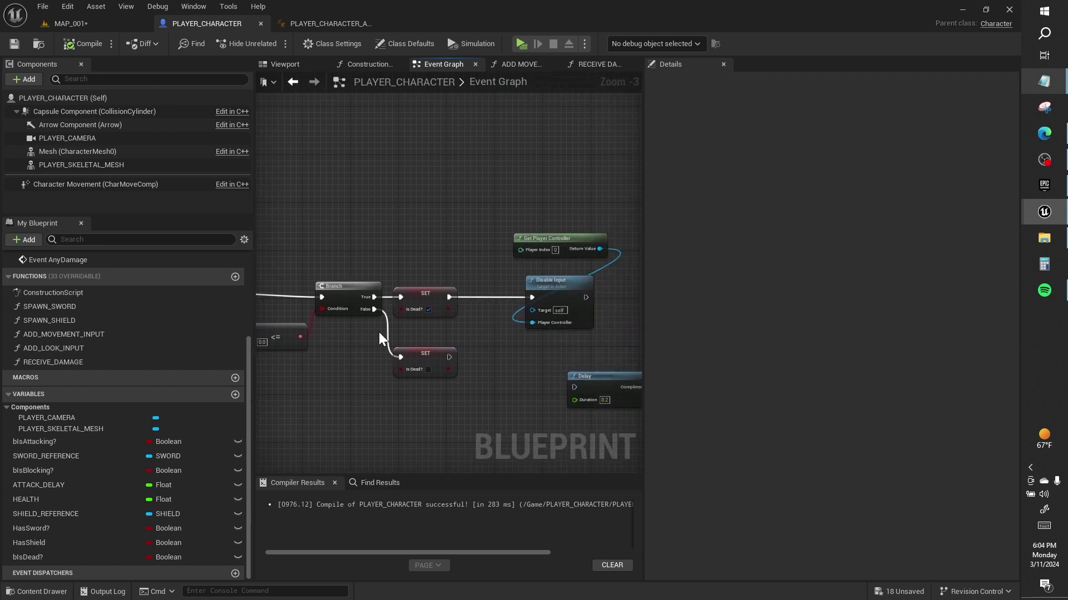
{"action": "right_click_drag", "start_coordinate": [499, 302], "coordinate": [455, 299]}
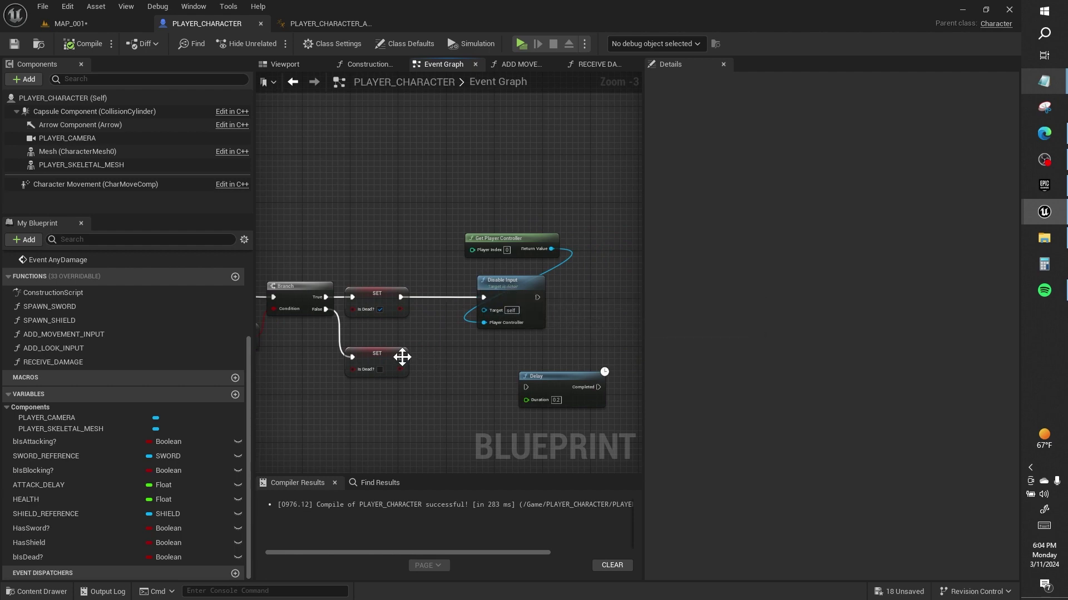
- Inspect the Is Dead? SET nodes, then show the animation blueprint's Event Graph
{"action": "left_click", "coordinate": [358, 368]}
{"action": "right_click_drag", "start_coordinate": [357, 368], "coordinate": [475, 368]}
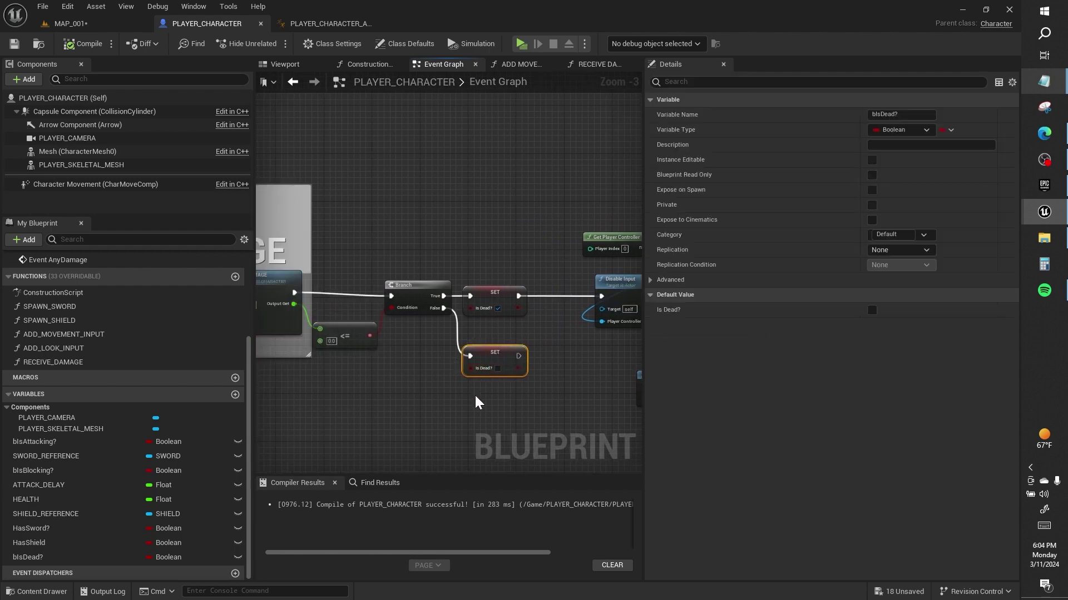
{"action": "right_click_drag", "start_coordinate": [549, 402], "coordinate": [436, 367]}
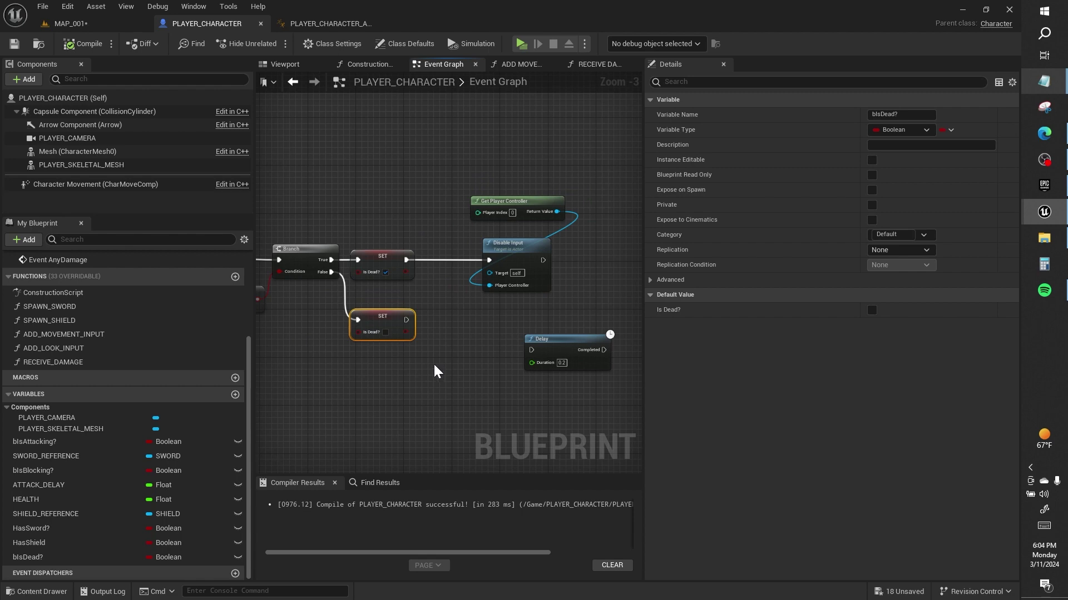
{"action": "key", "text": "alt+Left"}
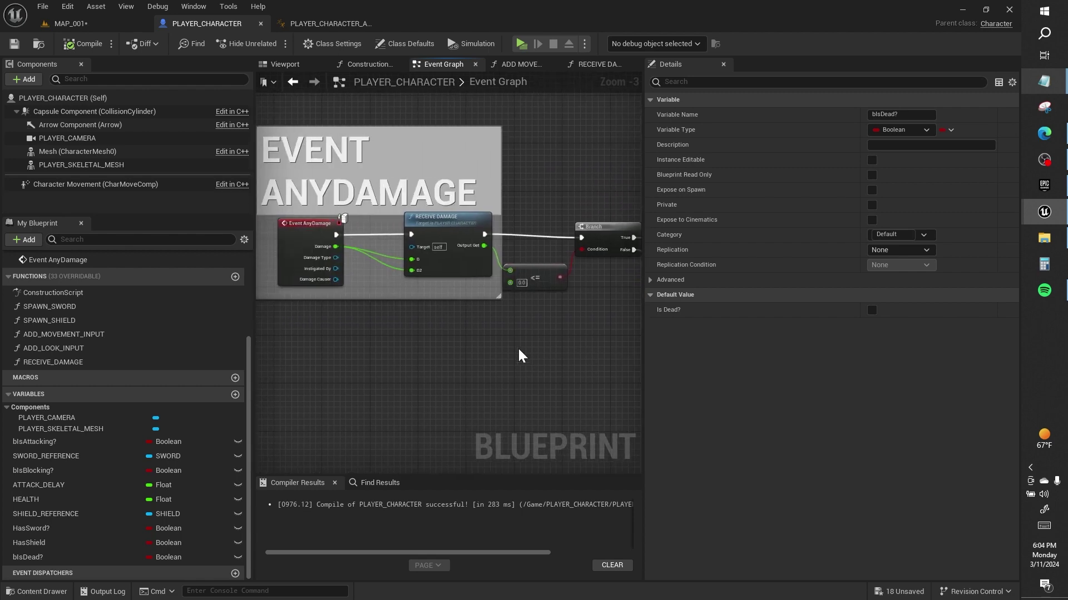
{"action": "mouse_move", "coordinate": [476, 336]}
{"action": "right_mouse_down"}
{"action": "mouse_move", "coordinate": [500, 362]}
{"action": "mouse_move", "coordinate": [481, 370]}
{"action": "mouse_move", "coordinate": [477, 344]}
{"action": "mouse_move", "coordinate": [396, 349]}
{"action": "right_mouse_up"}
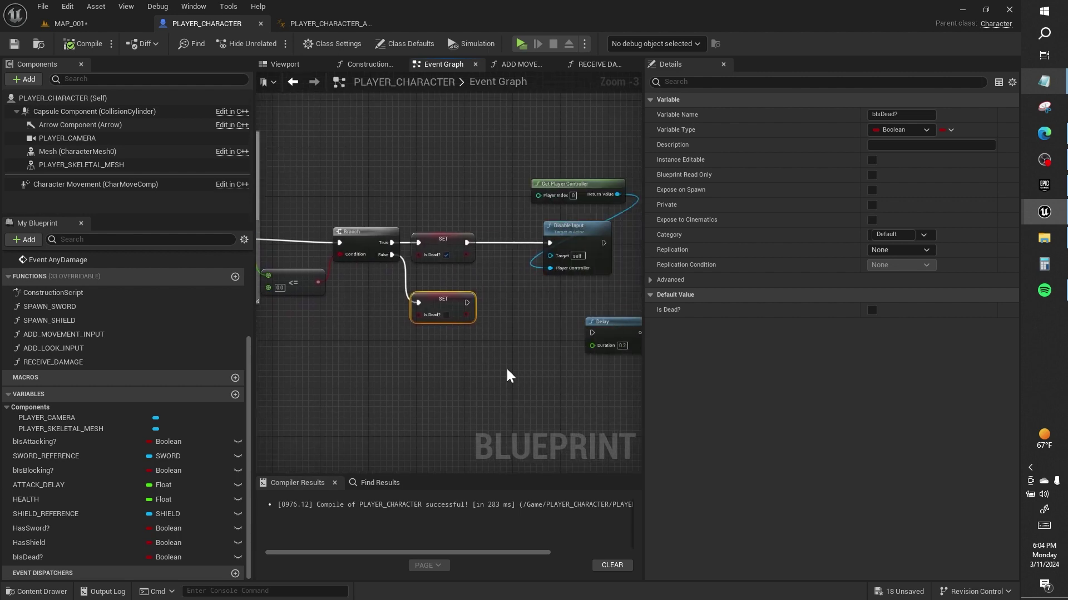
{"action": "left_click", "coordinate": [318, 28]}
{"action": "left_click", "coordinate": [309, 59]}
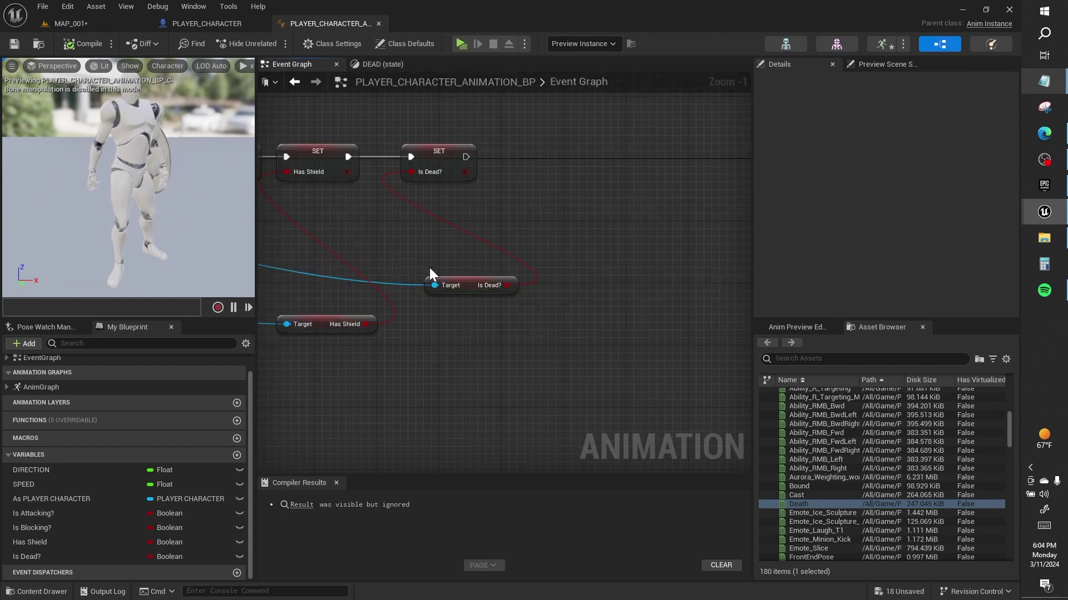
- Move the DEAD state lower in PLAYER_STATE_MACHINE
{"action": "left_click", "coordinate": [397, 65]}
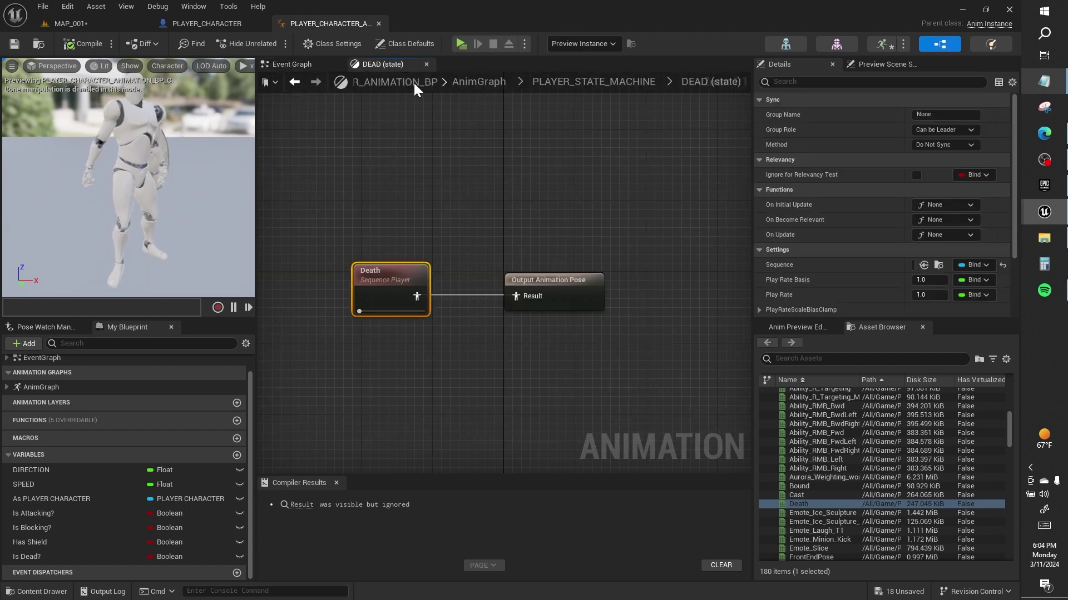
{"action": "left_click", "coordinate": [551, 82]}
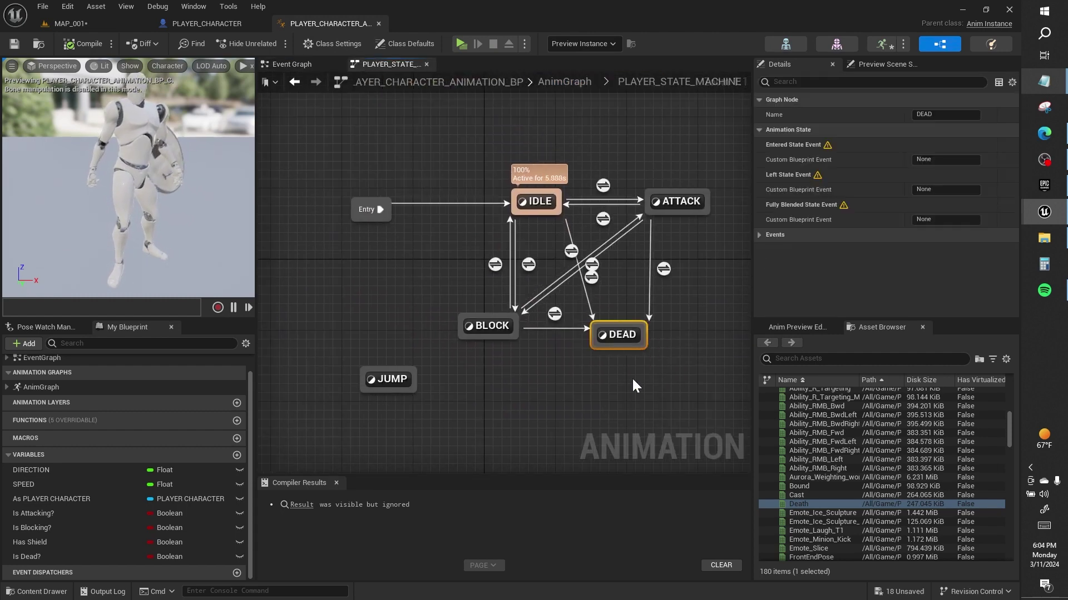
{"action": "mouse_move", "coordinate": [622, 334]}
{"action": "left_mouse_down"}
{"action": "mouse_move", "coordinate": [666, 397]}
{"action": "mouse_move", "coordinate": [512, 356]}
{"action": "left_mouse_up"}
{"action": "left_click", "coordinate": [508, 365]}
{"action": "left_click", "coordinate": [536, 199]}
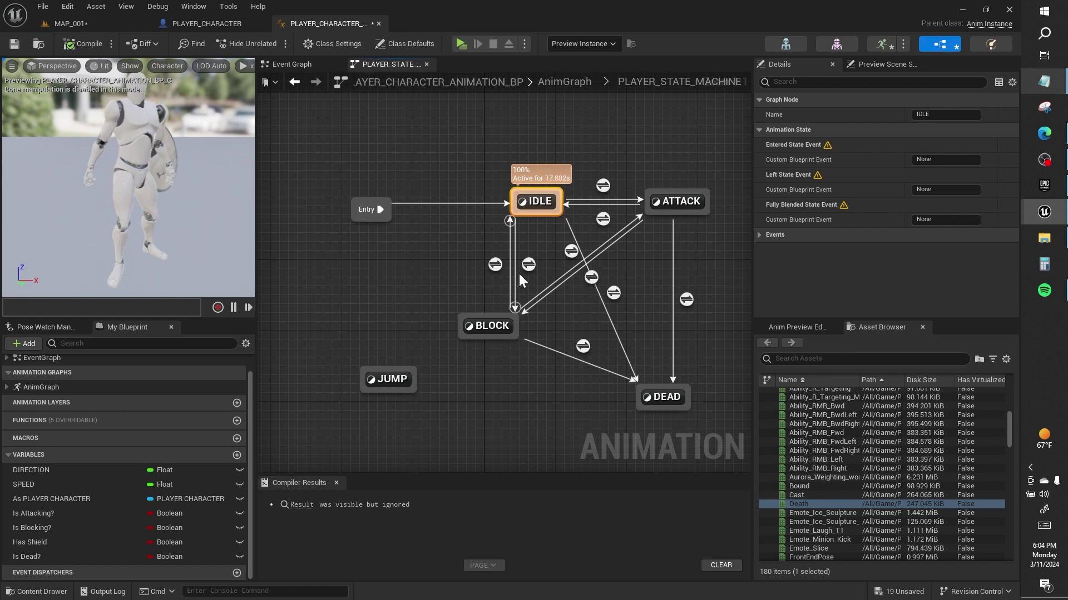
- Draw a transition from ATTACK to DEAD and compile the animation blueprint
{"action": "left_click", "coordinate": [490, 328]}
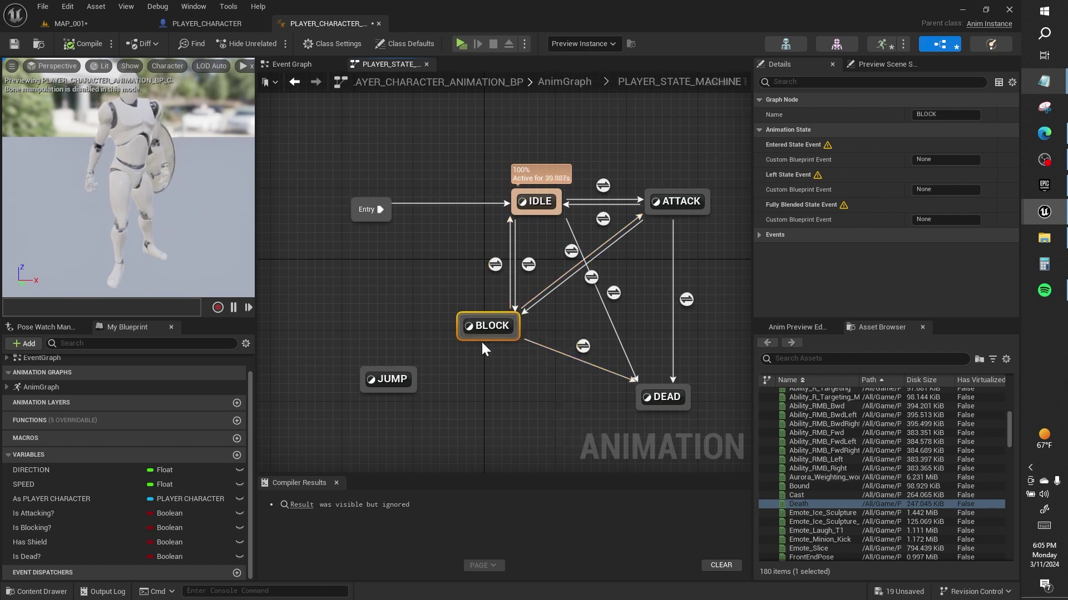
{"action": "left_click", "coordinate": [533, 354]}
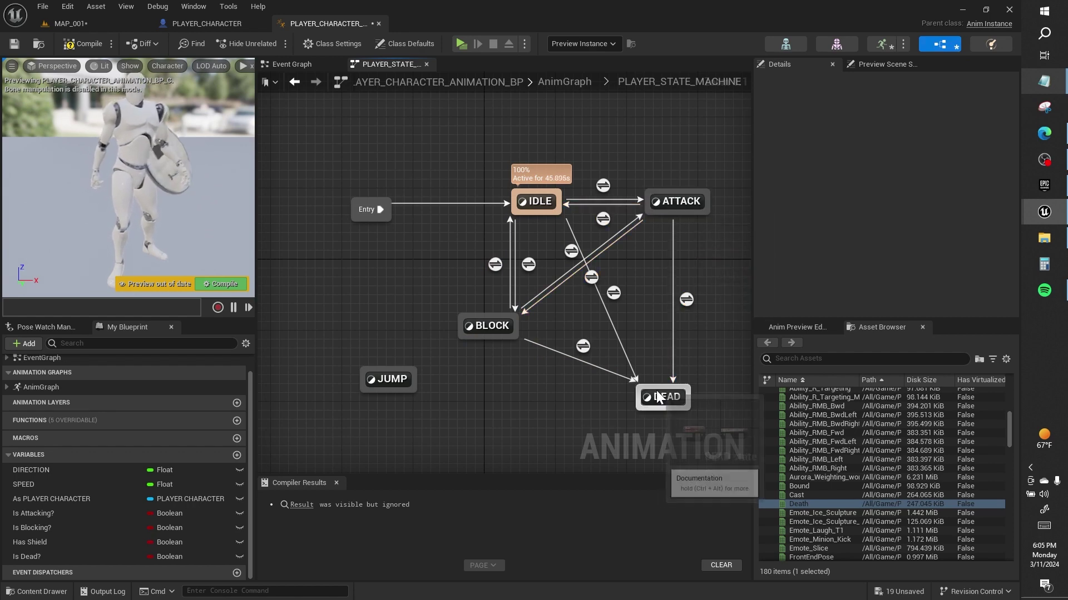
{"action": "left_click_drag", "start_coordinate": [646, 208], "coordinate": [666, 392]}
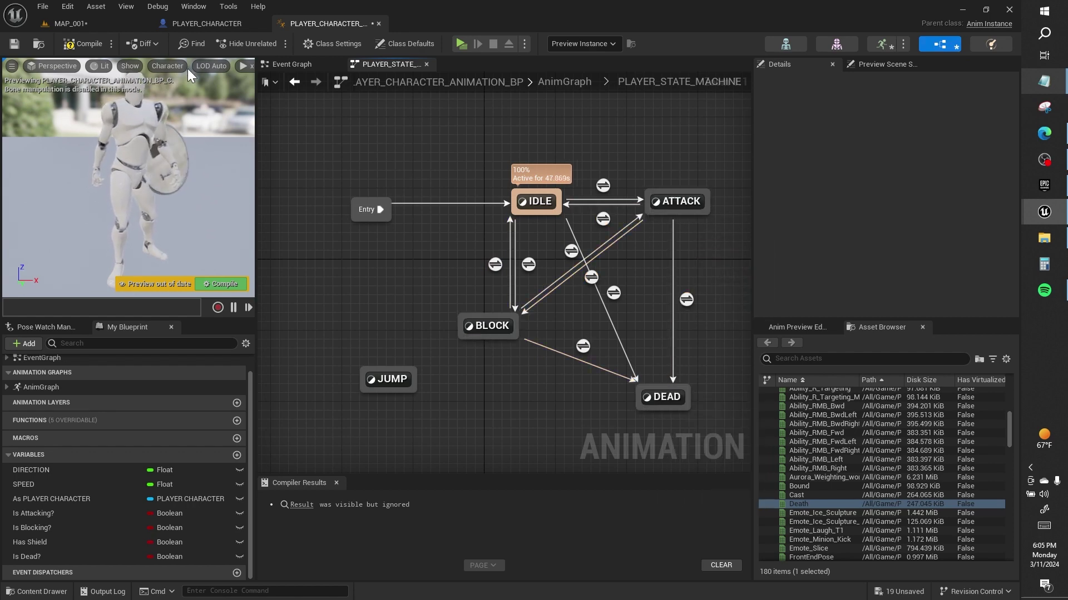
{"action": "left_click", "coordinate": [92, 45]}
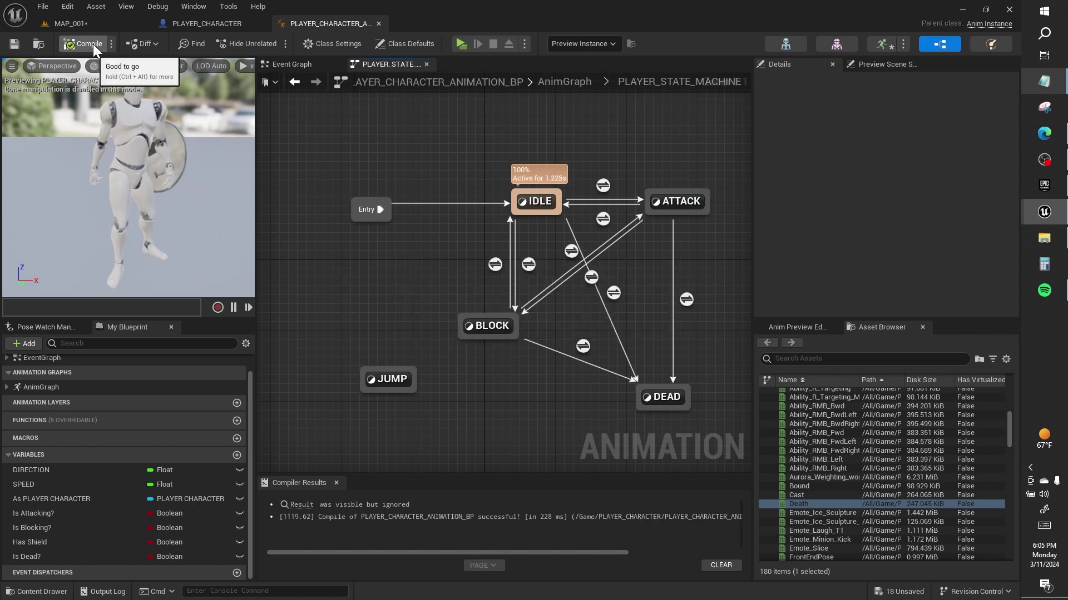